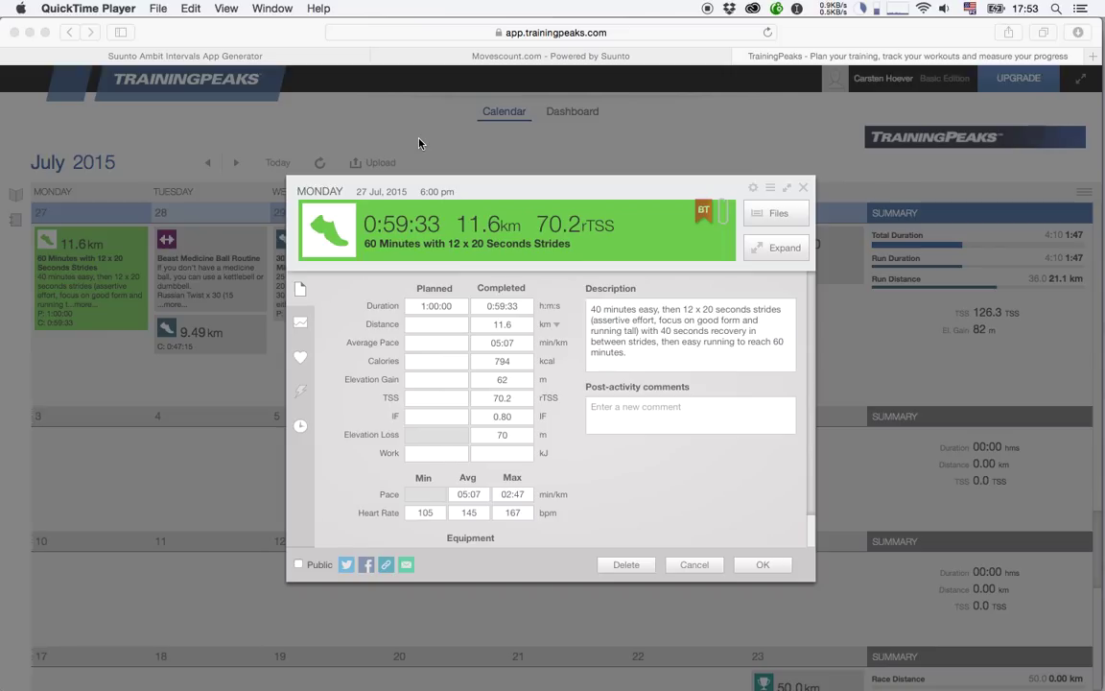
Step: Select the full description text of the '60 Minutes with 12 x 20 Seconds Strides' workout
left_click(627, 355)
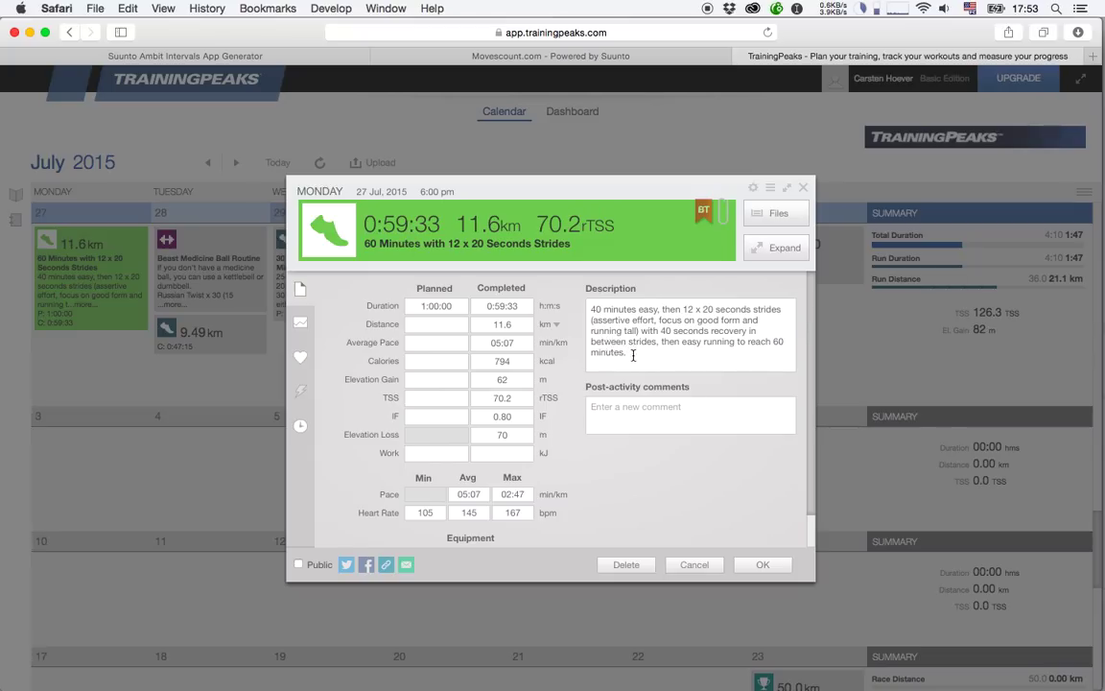
left_click_drag(628, 353, 583, 303)
key("super+c")
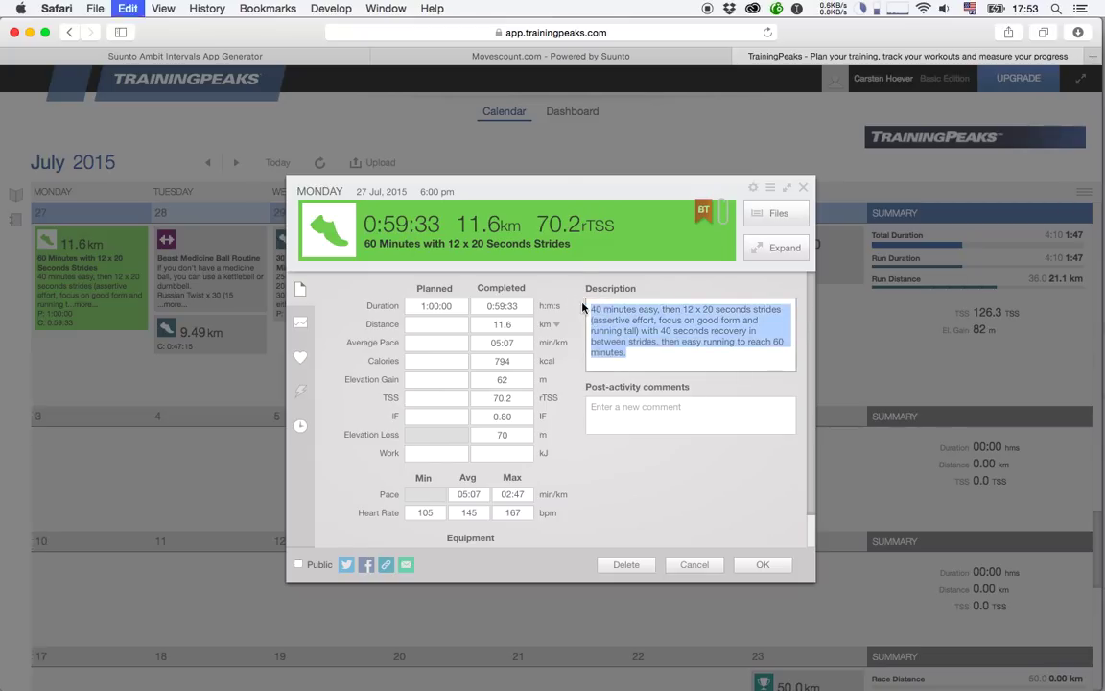
Step: Paste the strides description into the new interval and rename it '60min w 12x20s strides'
left_click(279, 60)
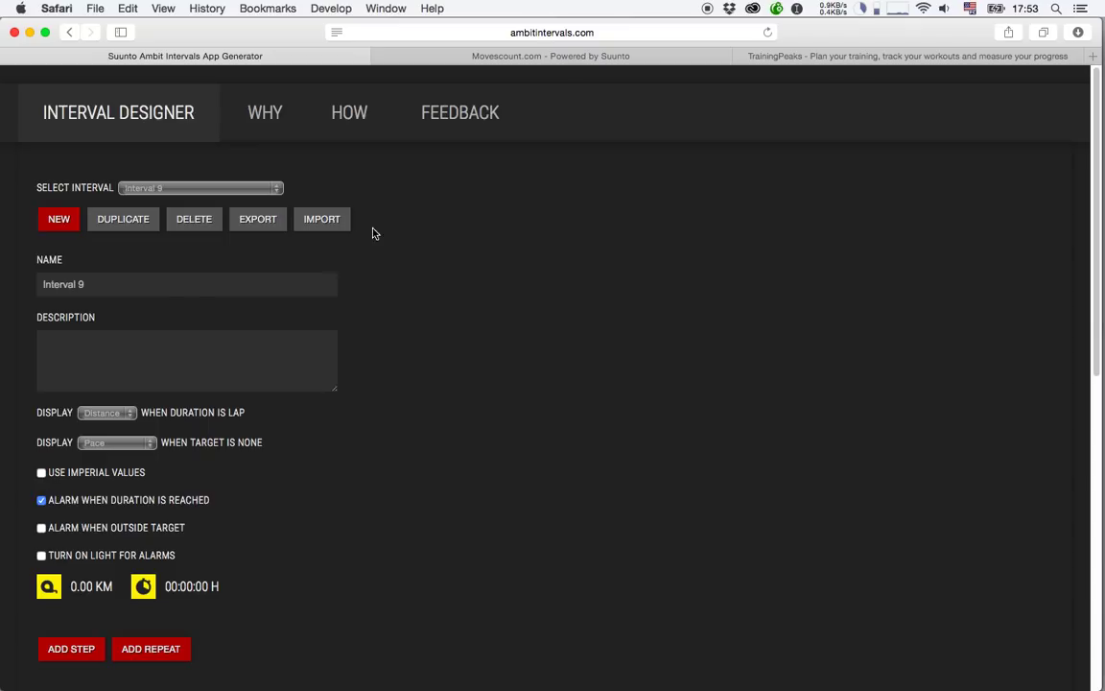
left_click(179, 350)
key("super+v")
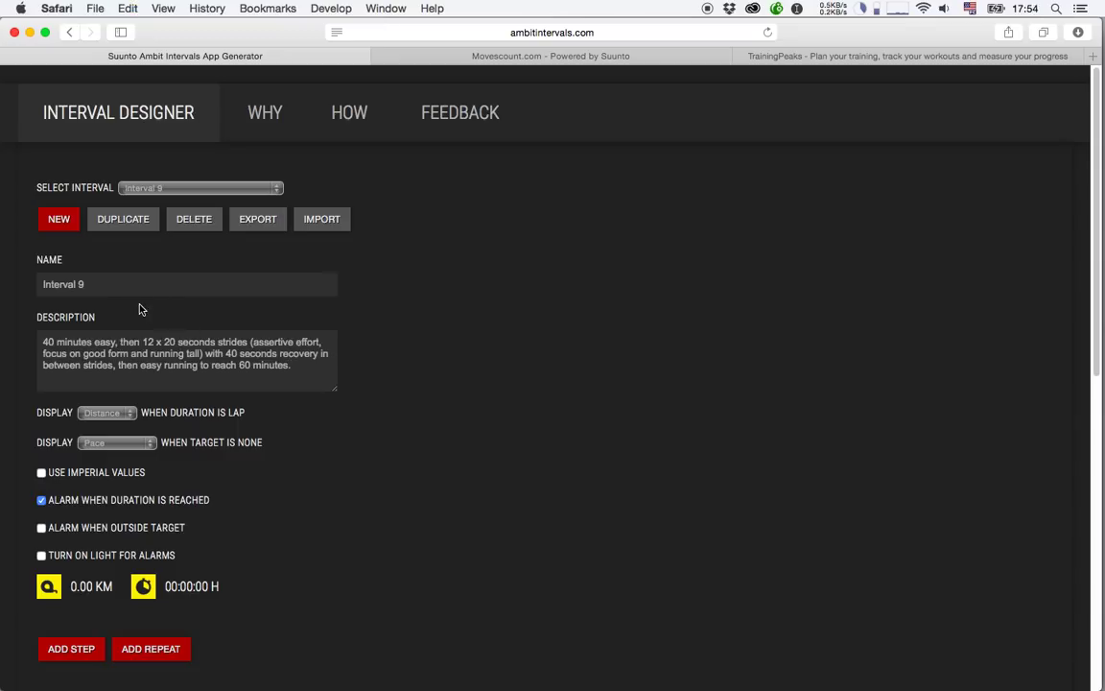
left_click_drag(108, 284, 12, 285)
type("60min w 12x20s stri")
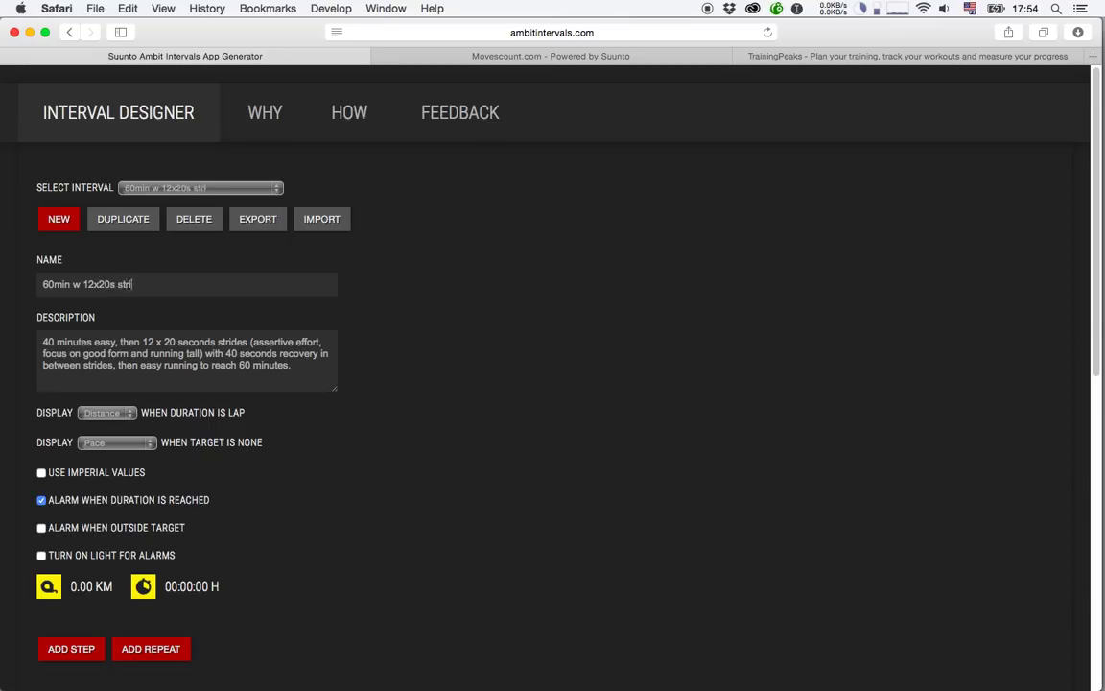
type("des")
scroll(195, 463, "down", 2)
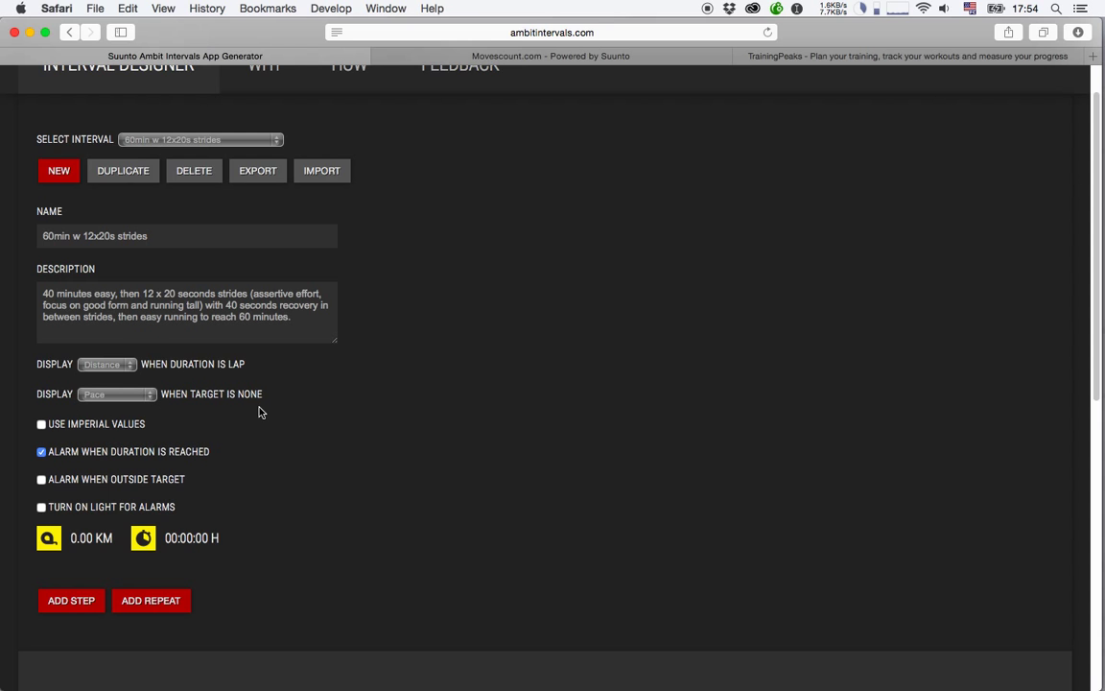
left_click(148, 396)
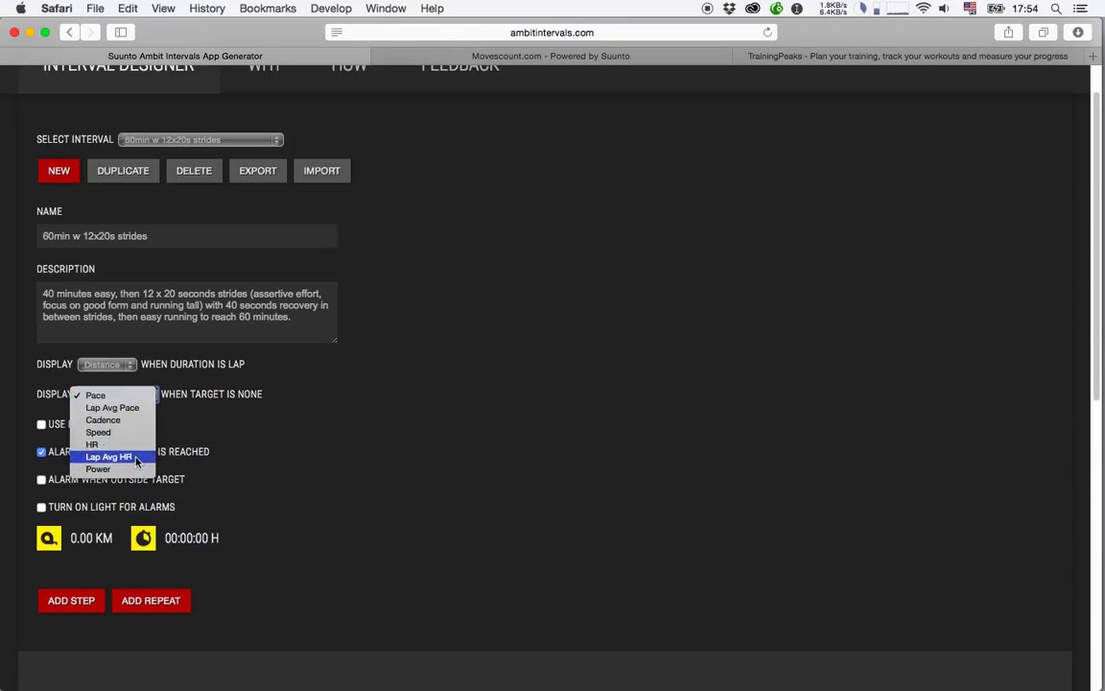
left_click(134, 395)
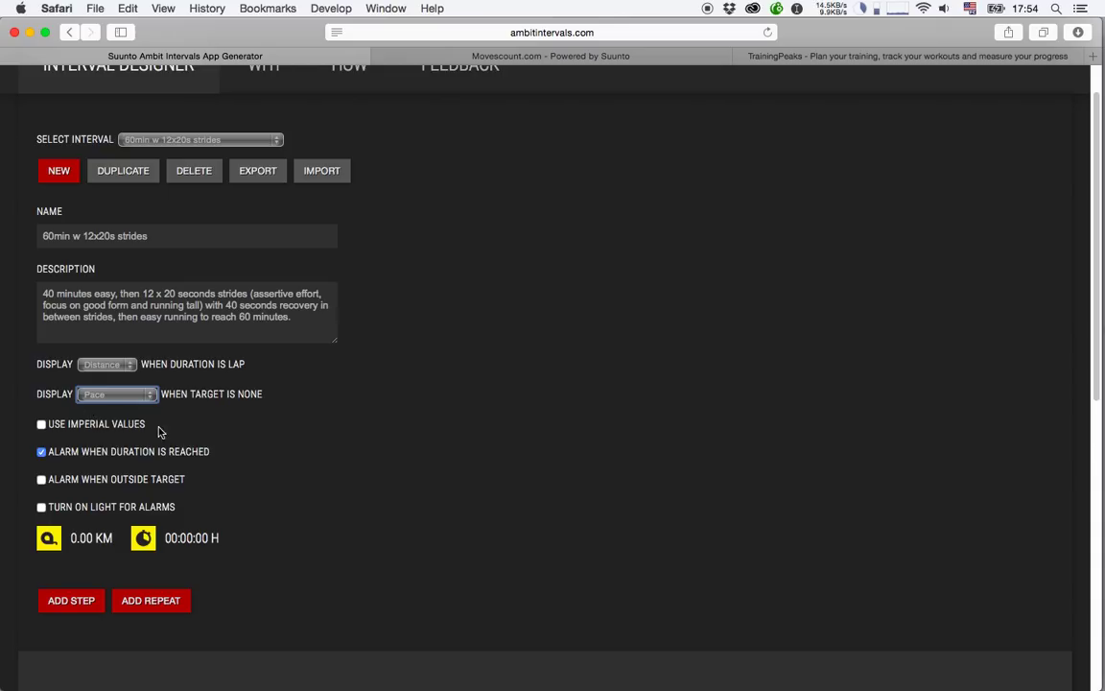
scroll(217, 412, "down", 3)
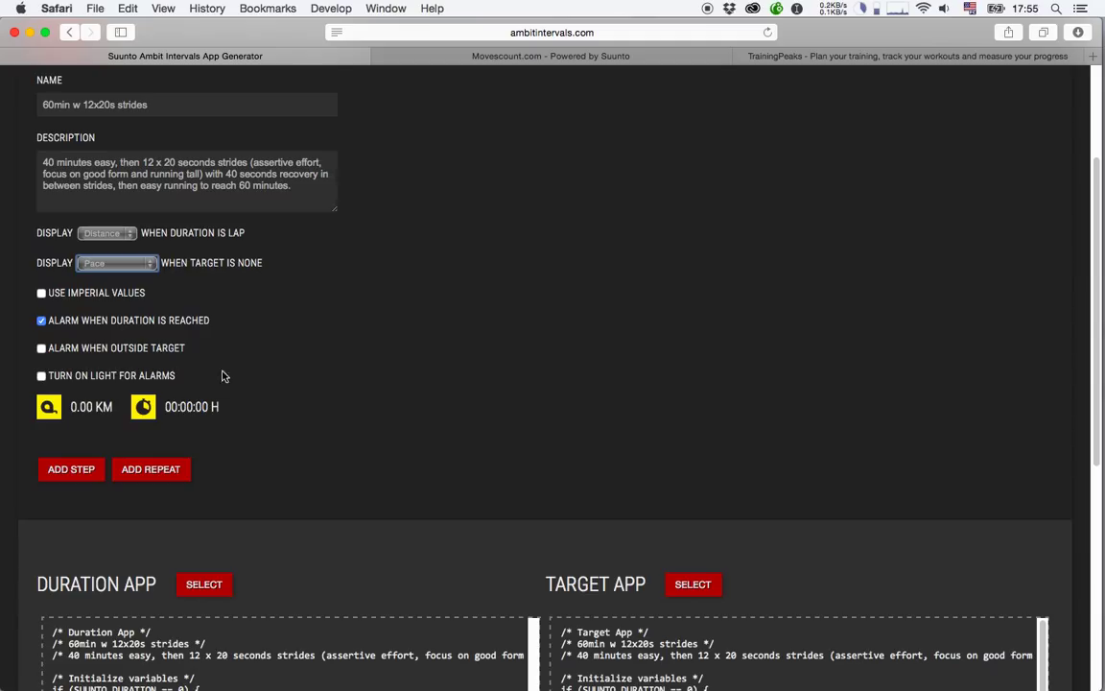
scroll(216, 365, "down", 2)
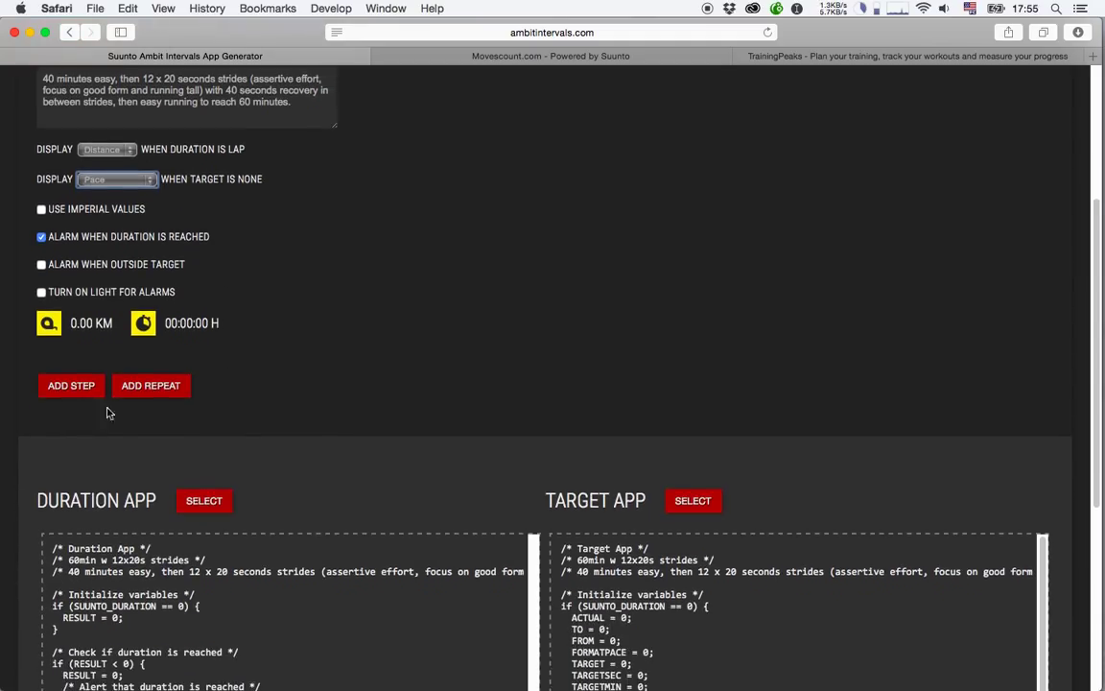
scroll(208, 279, "up", 1)
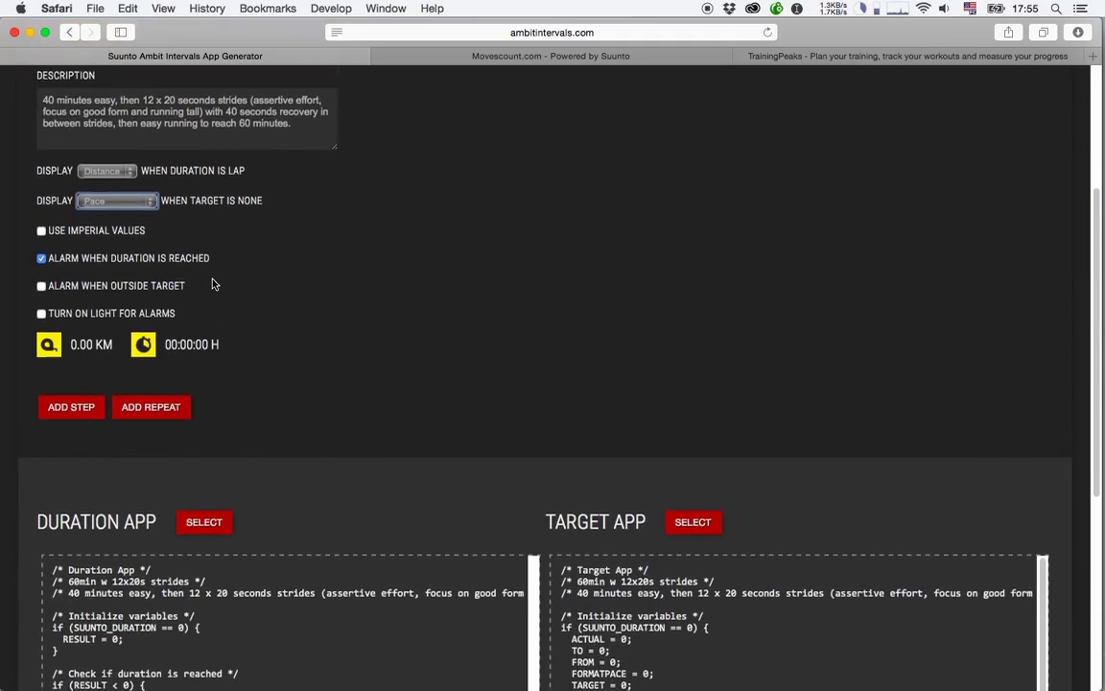
Step: Add a time-based WarmUp step lasting 40:00
left_click(76, 410)
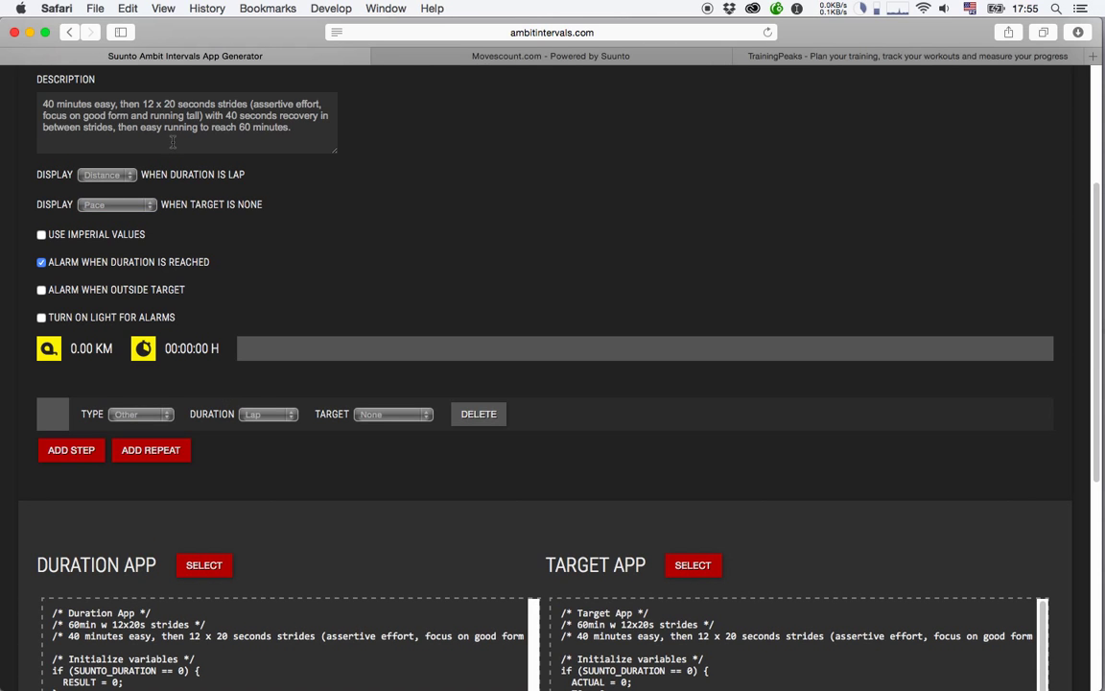
left_click(144, 421)
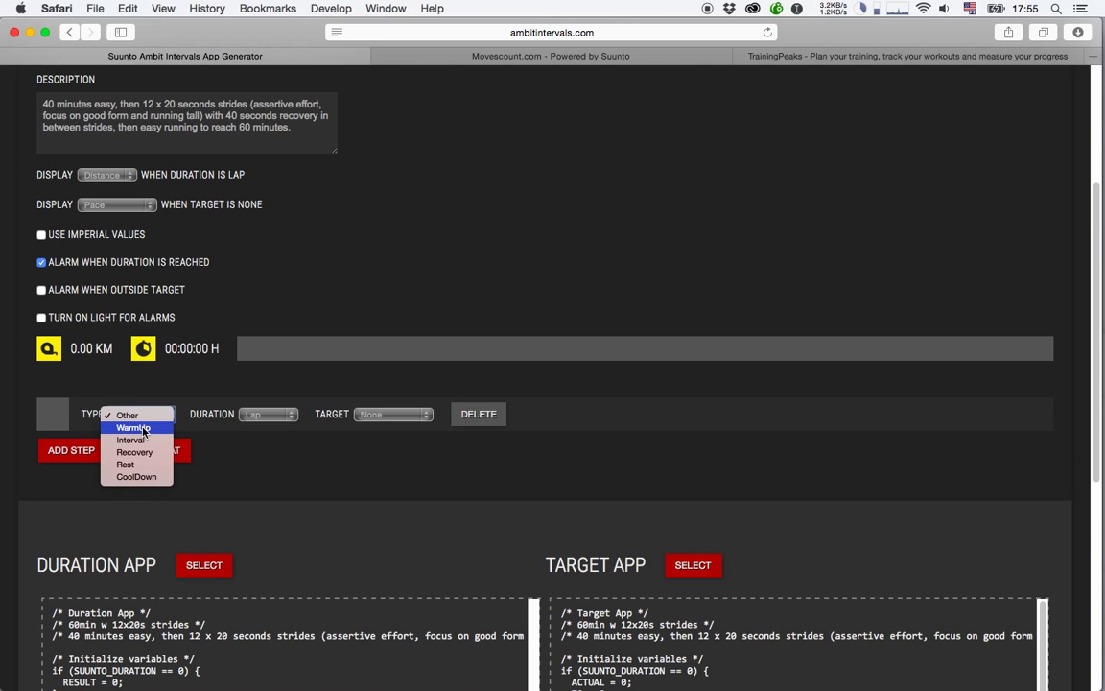
left_click(139, 428)
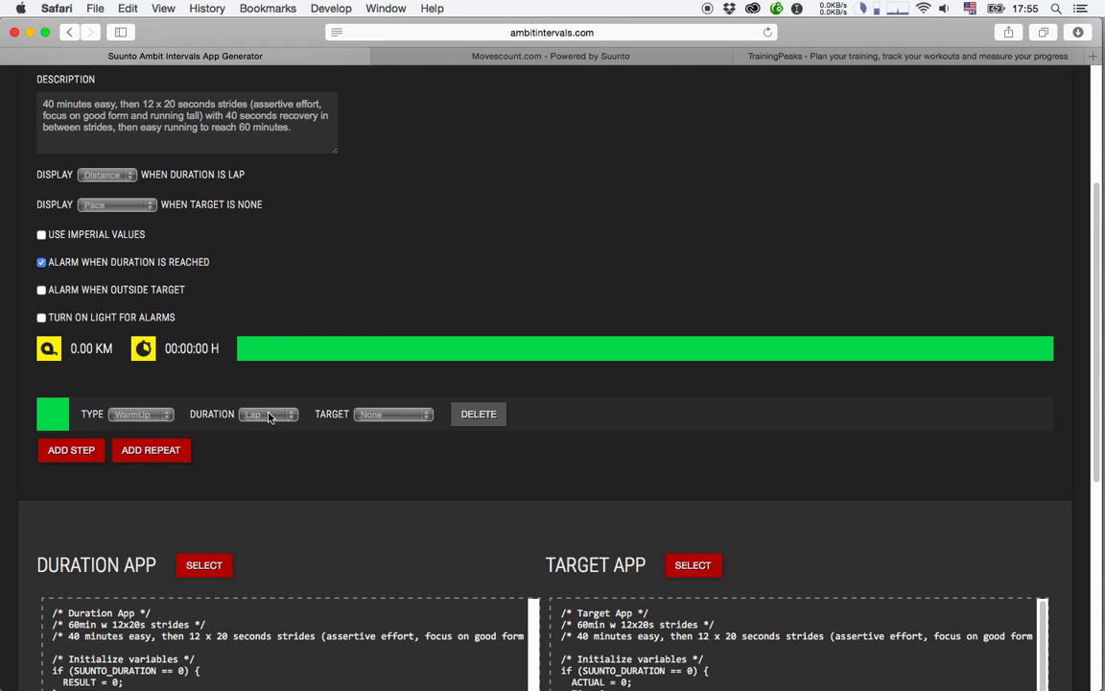
left_click(269, 416)
left_click(276, 403)
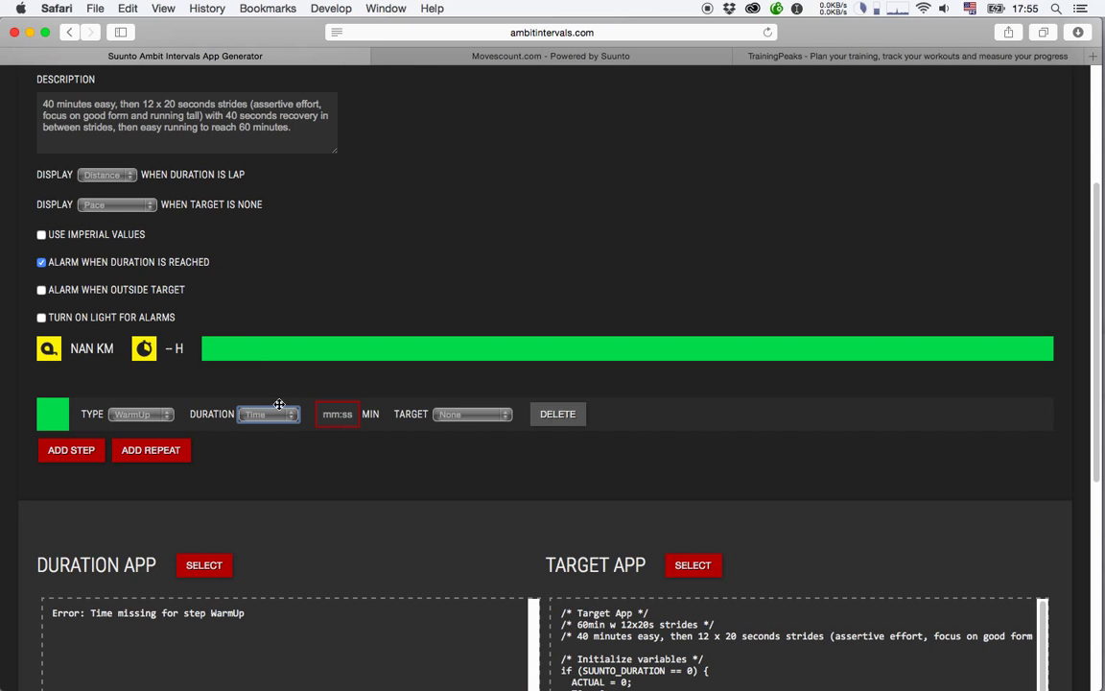
left_click(325, 414)
type("40")
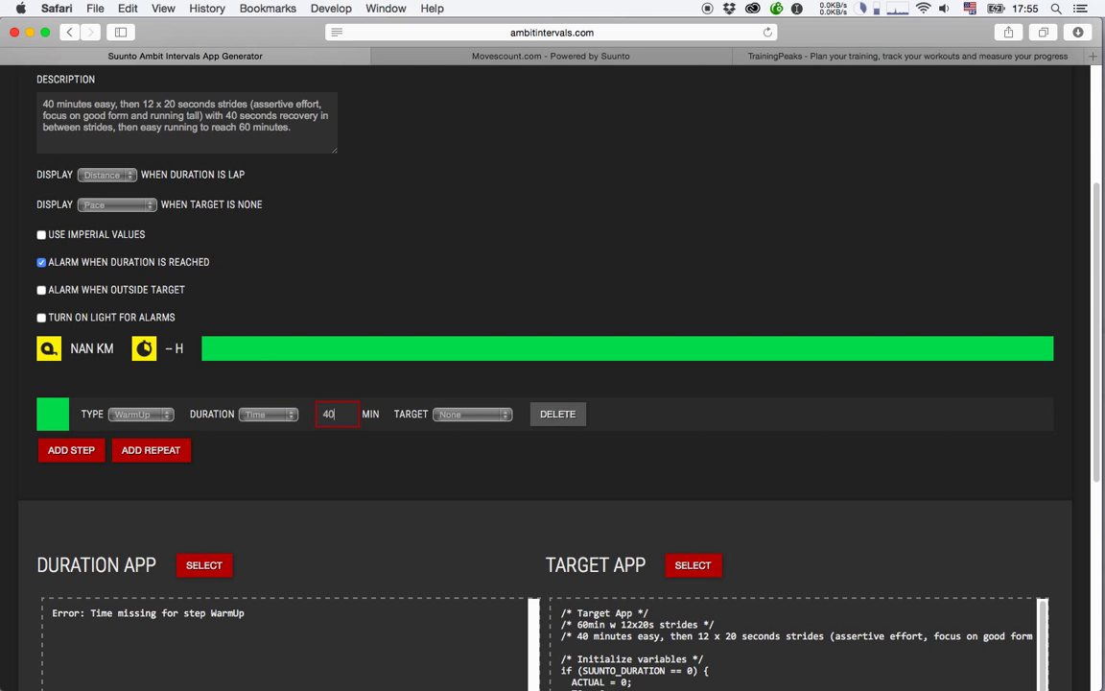
type(":00")
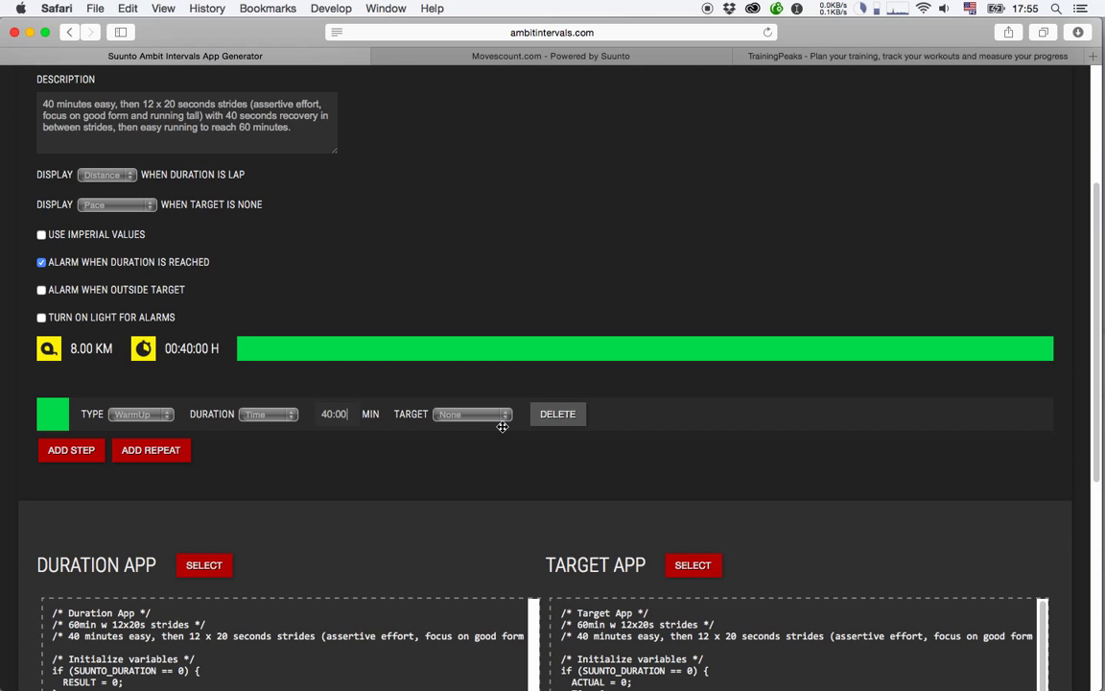
Step: Add a repeat block after the warm-up and set it to 12 repeats
left_click(147, 450)
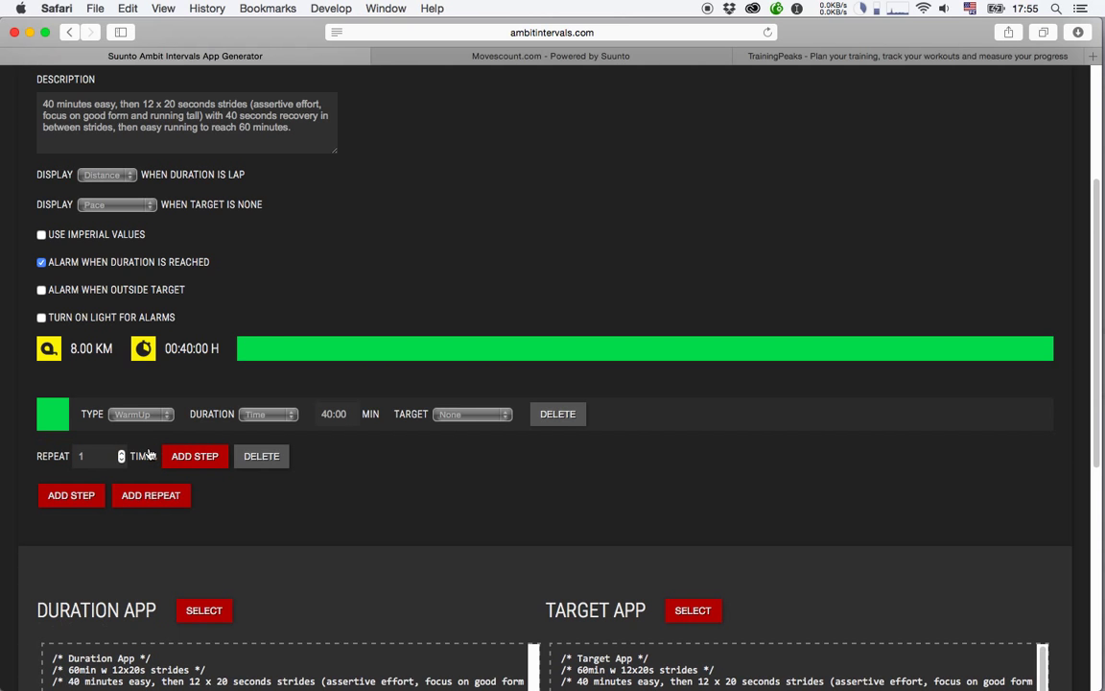
left_click(121, 453)
left_click(121, 453)
left_click(121, 453)
left_click(121, 453)
left_click(121, 453)
left_click(121, 452)
left_click(121, 453)
left_click(121, 453)
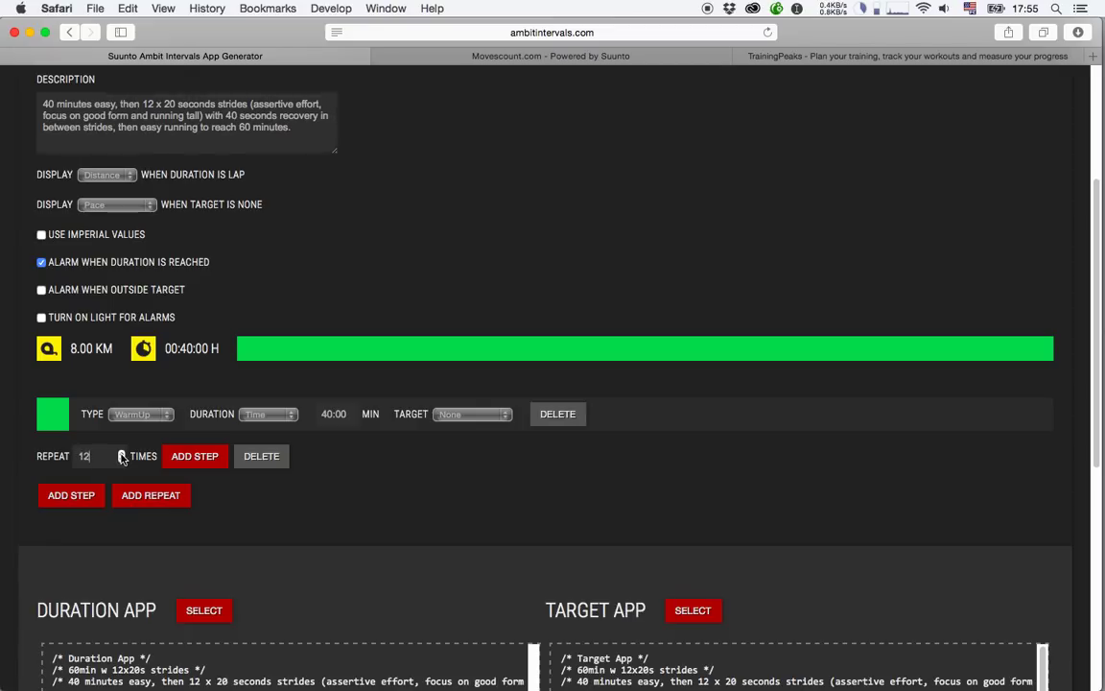
Step: Inside the repeat, add a 00:20 time-based Interval step with target None
left_click(208, 459)
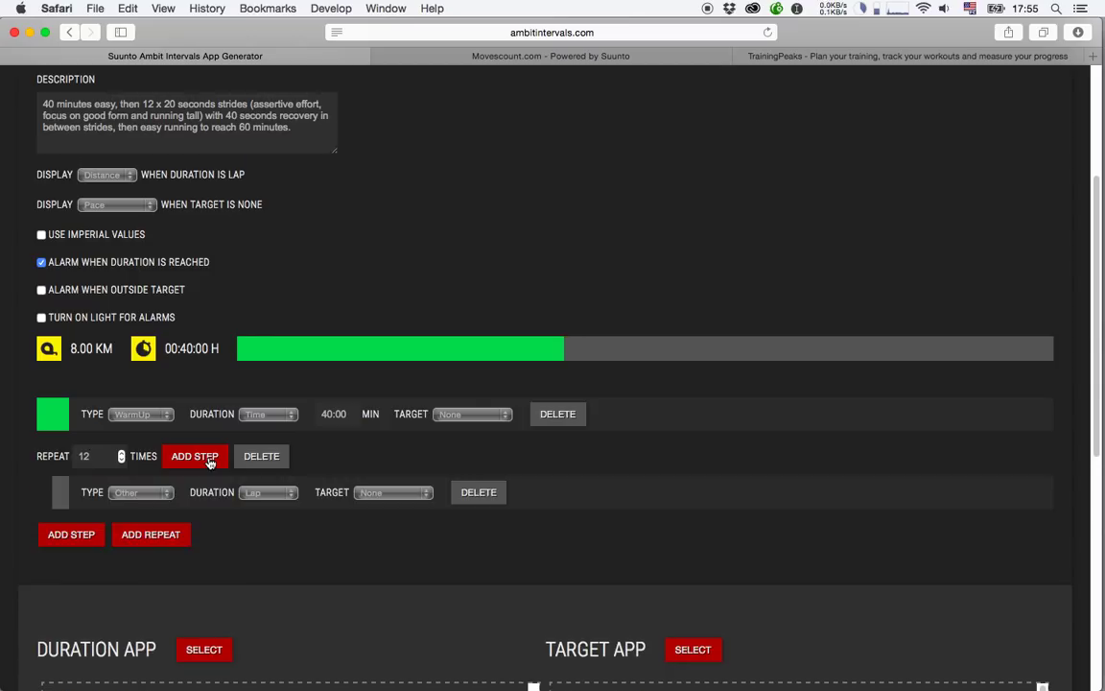
left_click(149, 493)
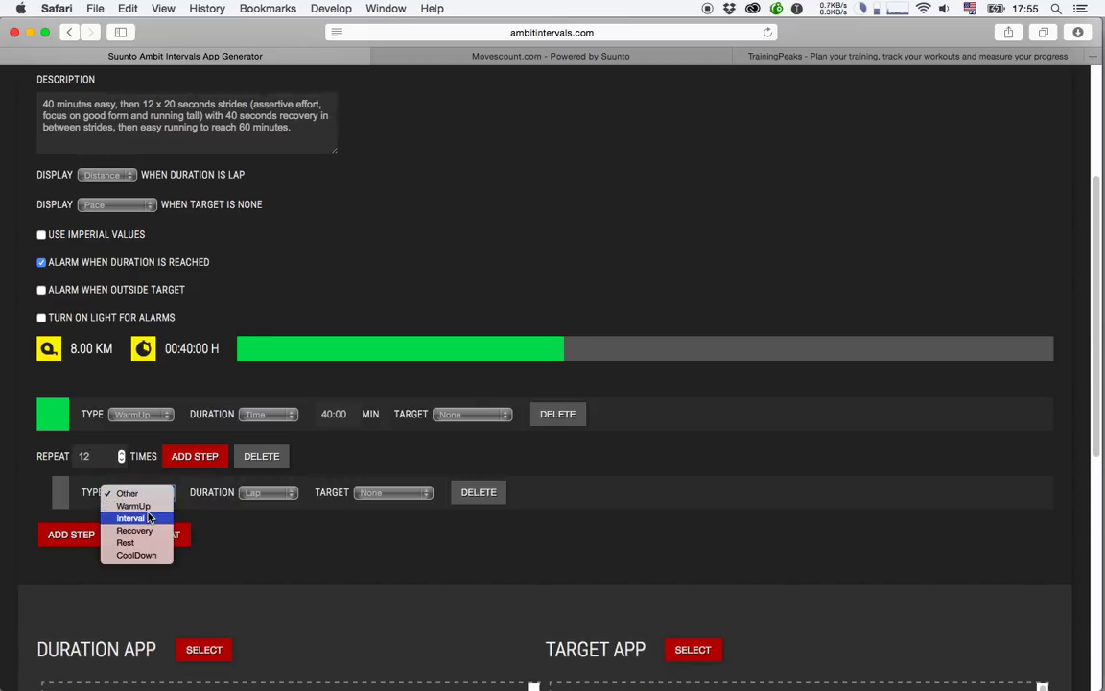
left_click(133, 507)
left_click(267, 492)
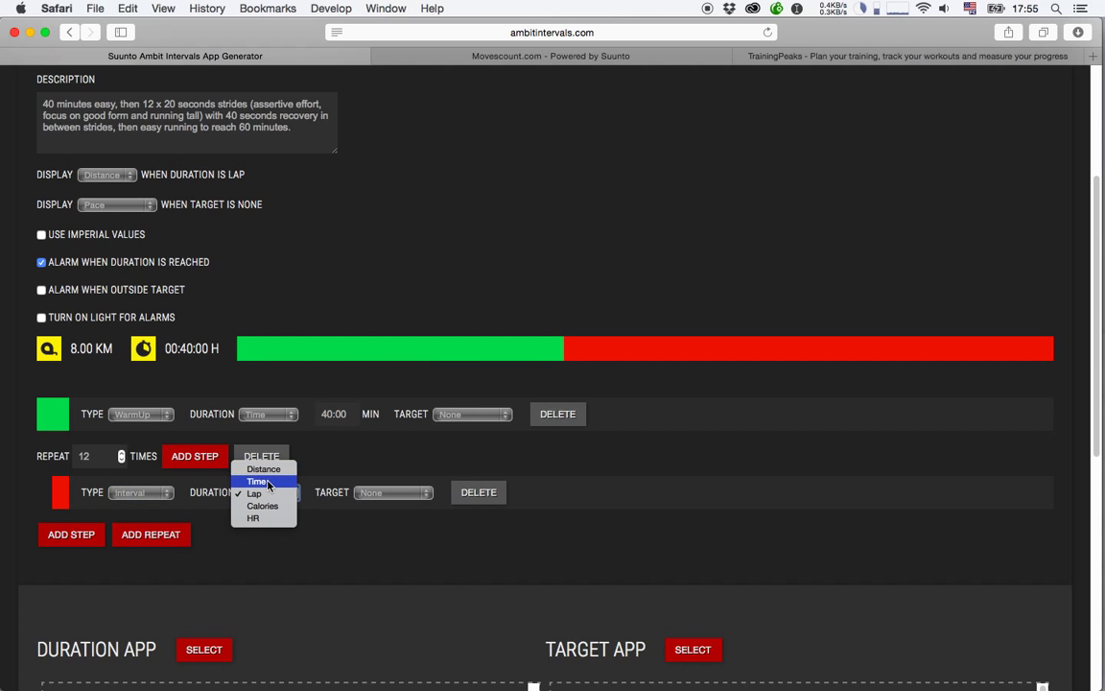
left_click(259, 481)
left_click(322, 492)
type("00:20")
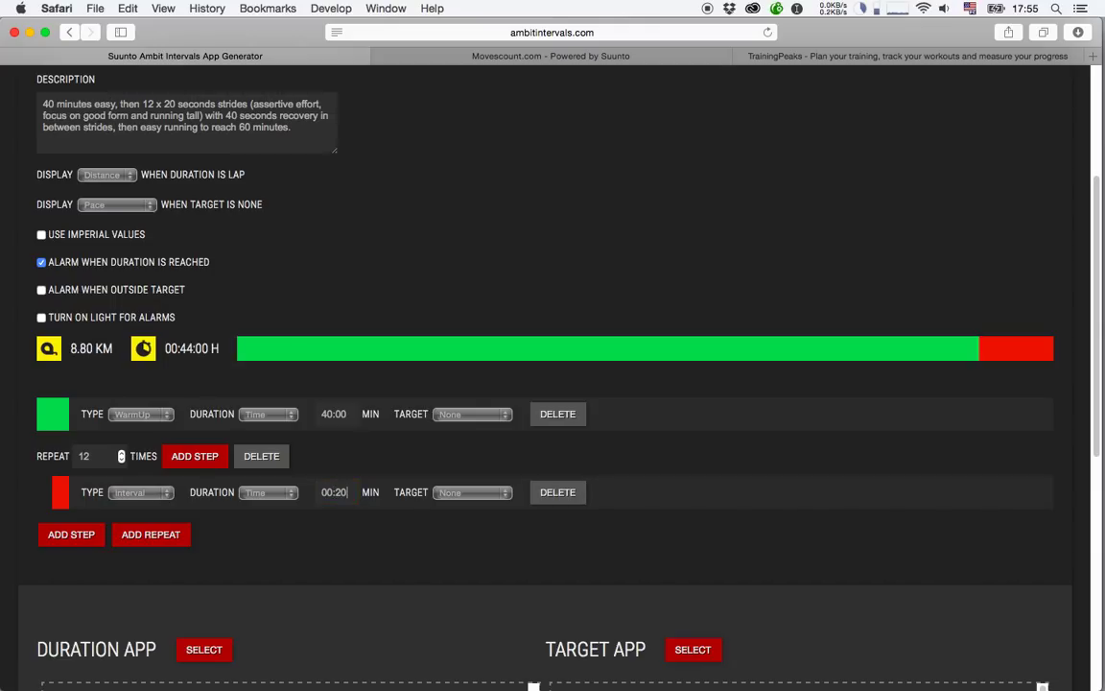
left_click(484, 495)
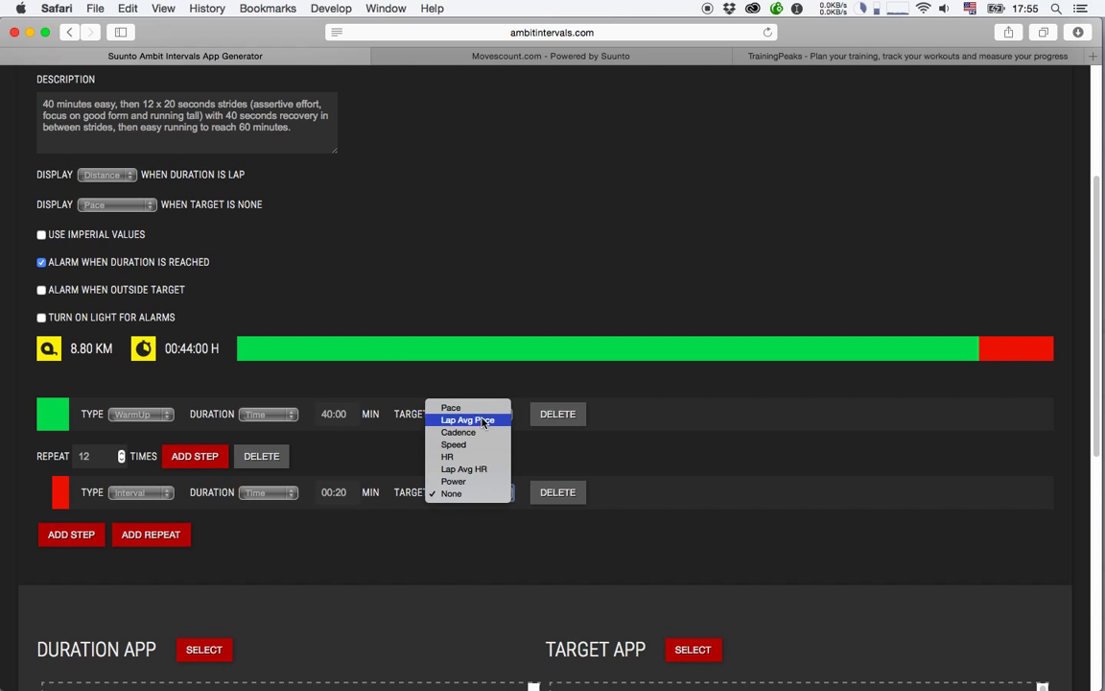
left_click(575, 446)
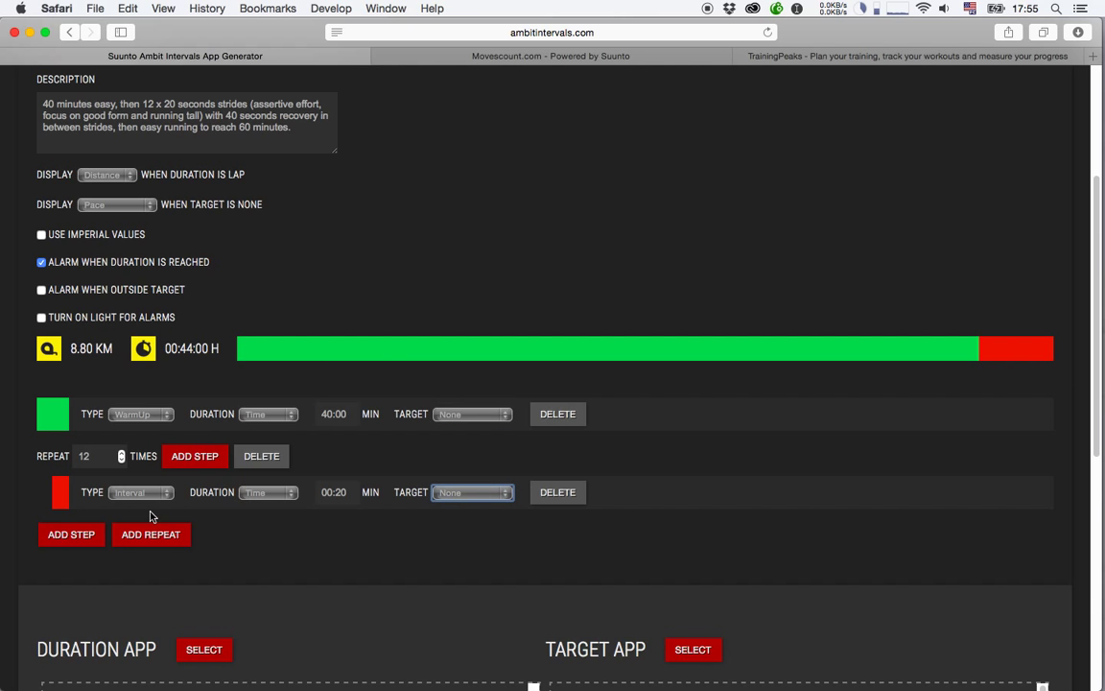
Step: Add a 00:40 time-based Recovery step to the repeat block
left_click(205, 459)
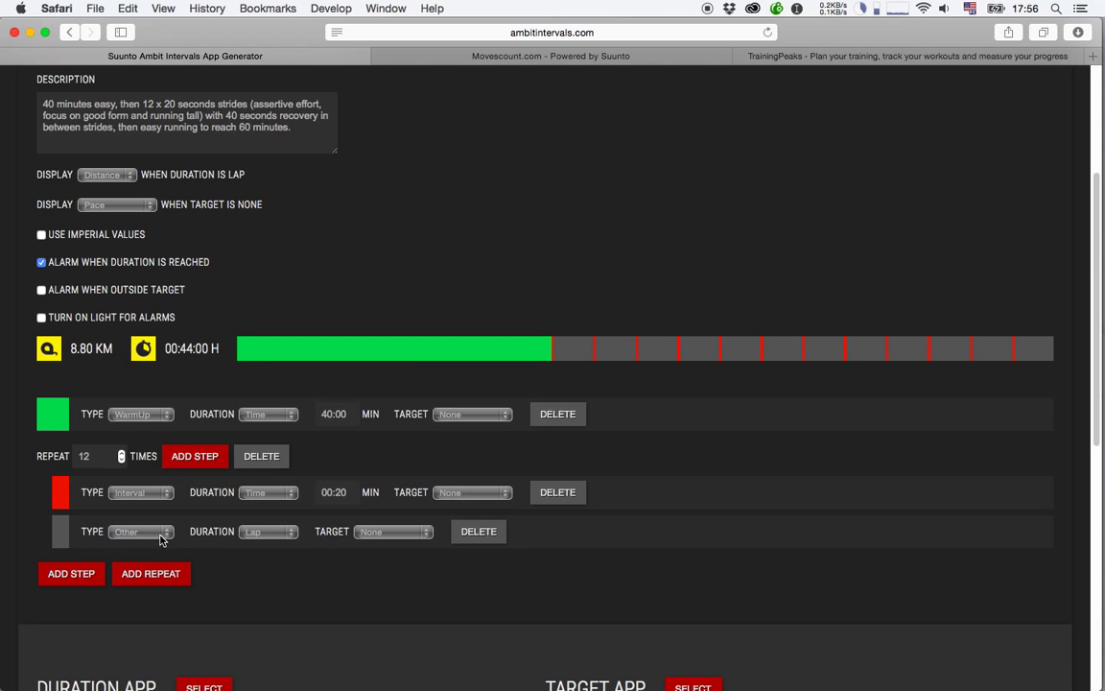
left_click(164, 533)
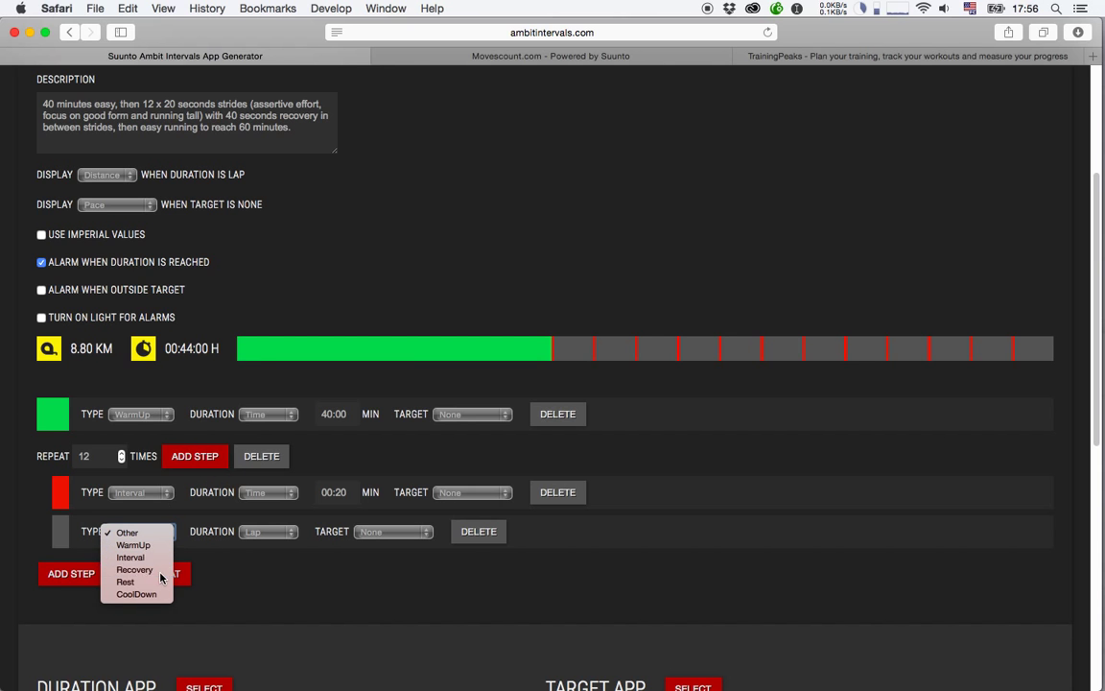
left_click(134, 570)
left_click(271, 536)
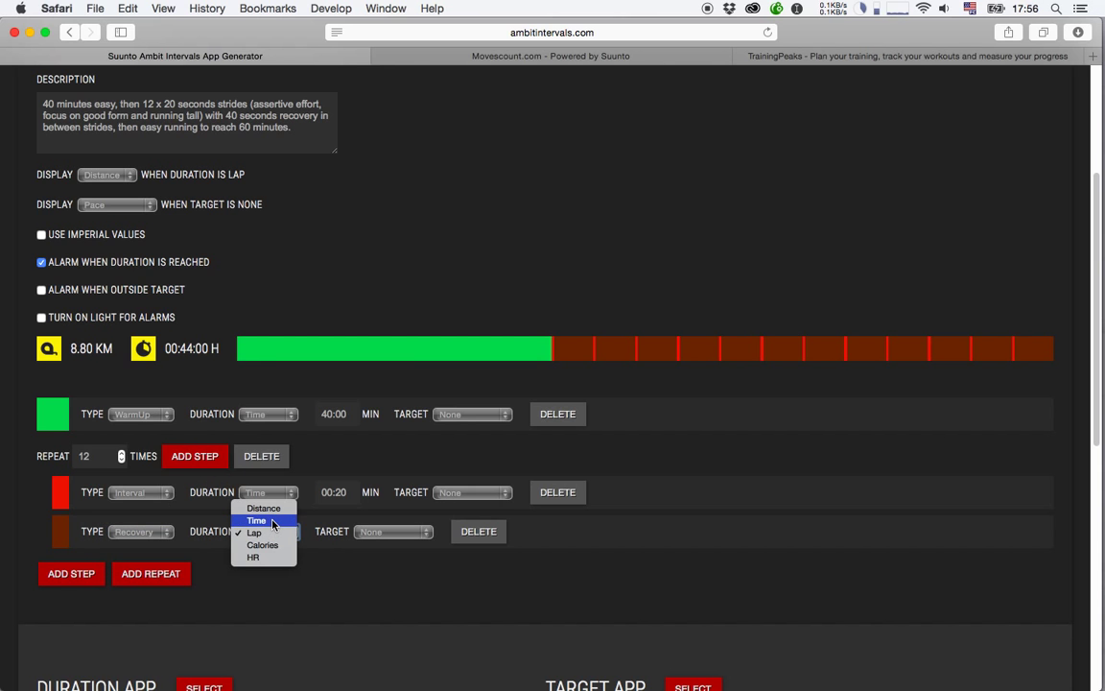
left_click(275, 518)
left_click(338, 534)
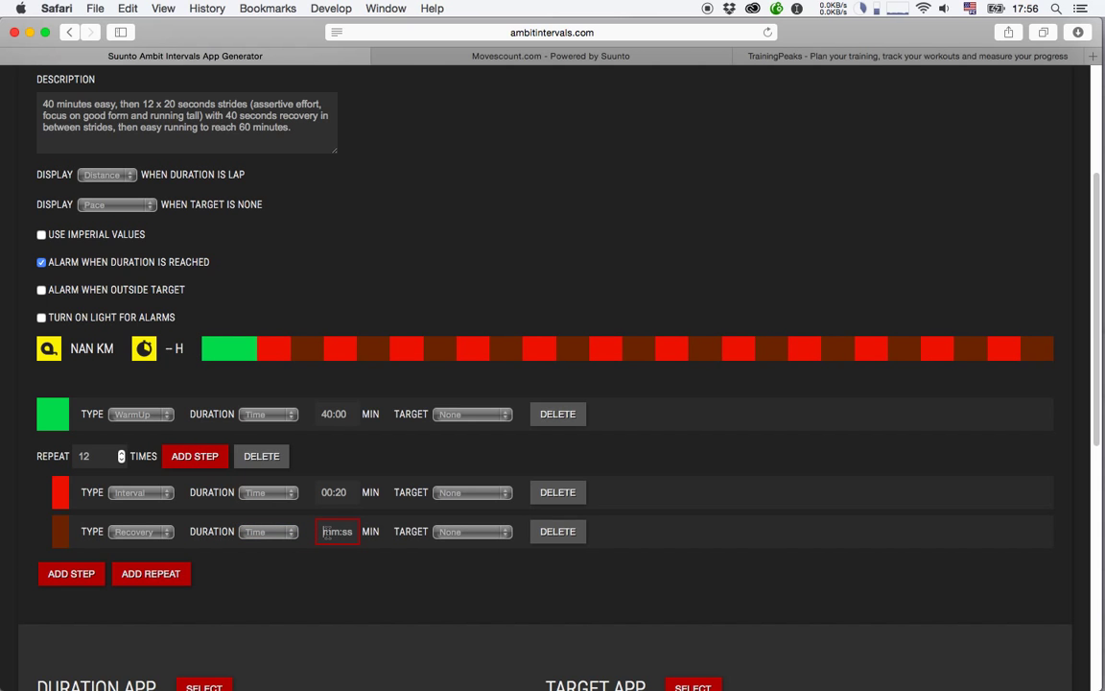
type("00:40")
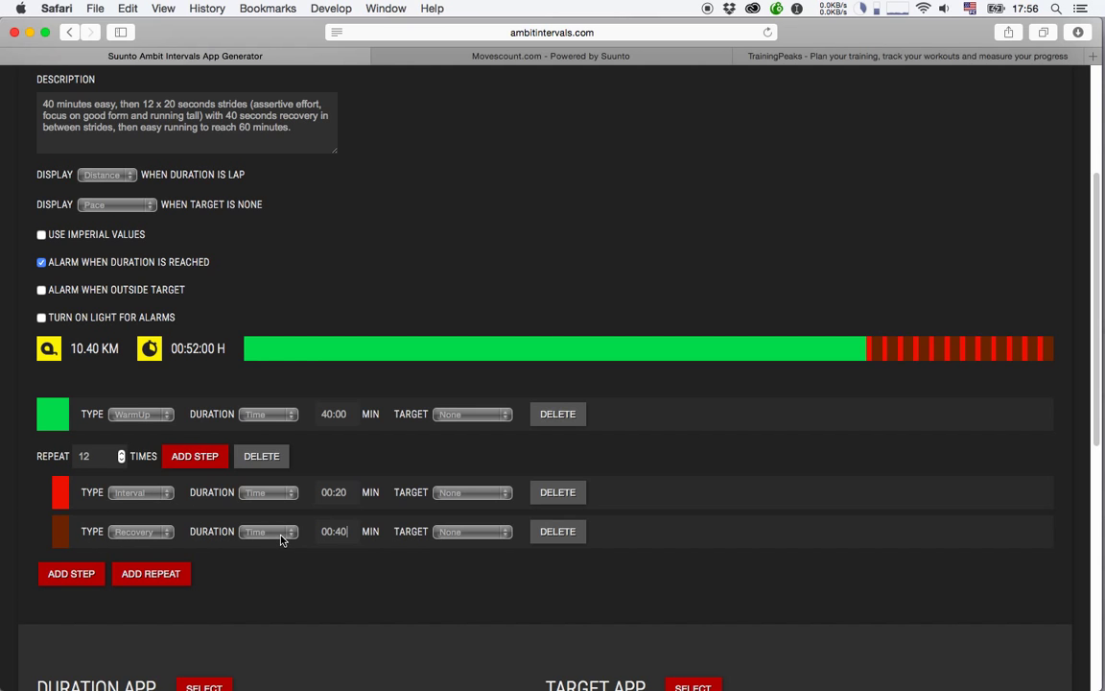
Step: Add a time-based CoolDown step lasting 05:00 after the repeat block
left_click(72, 576)
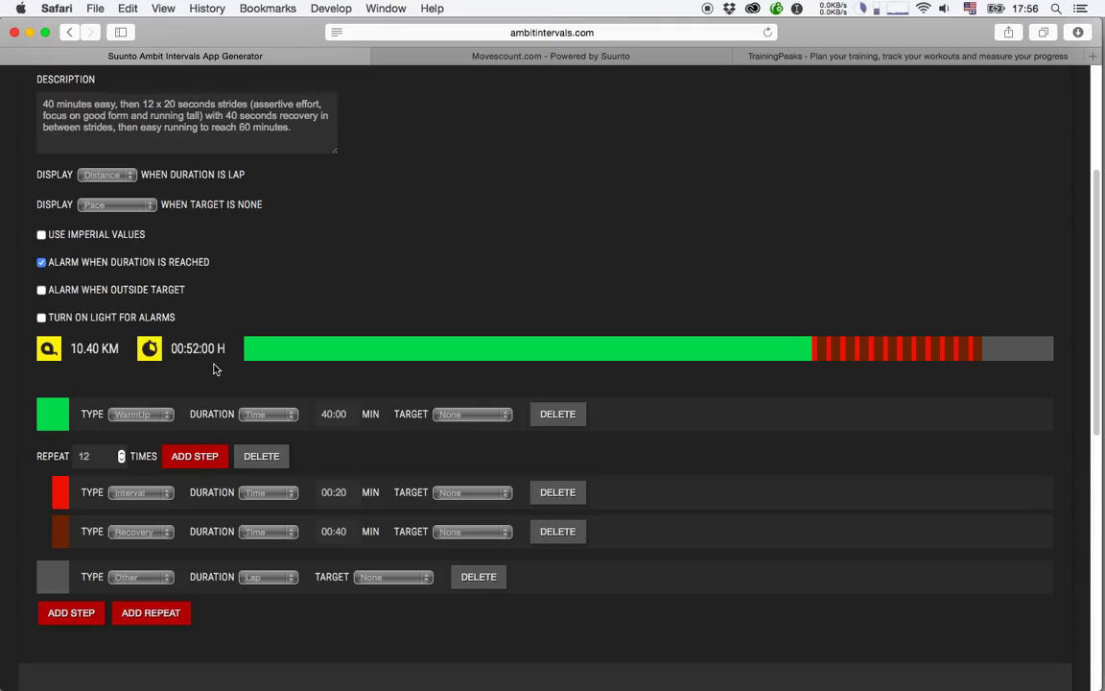
left_click(140, 579)
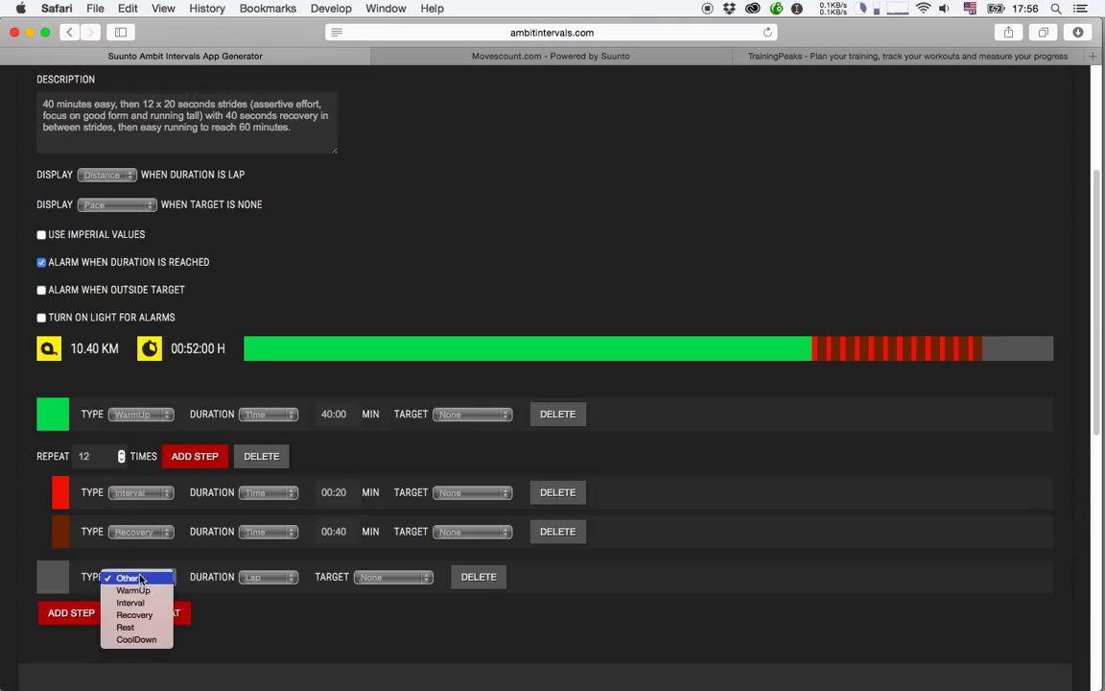
left_click(136, 639)
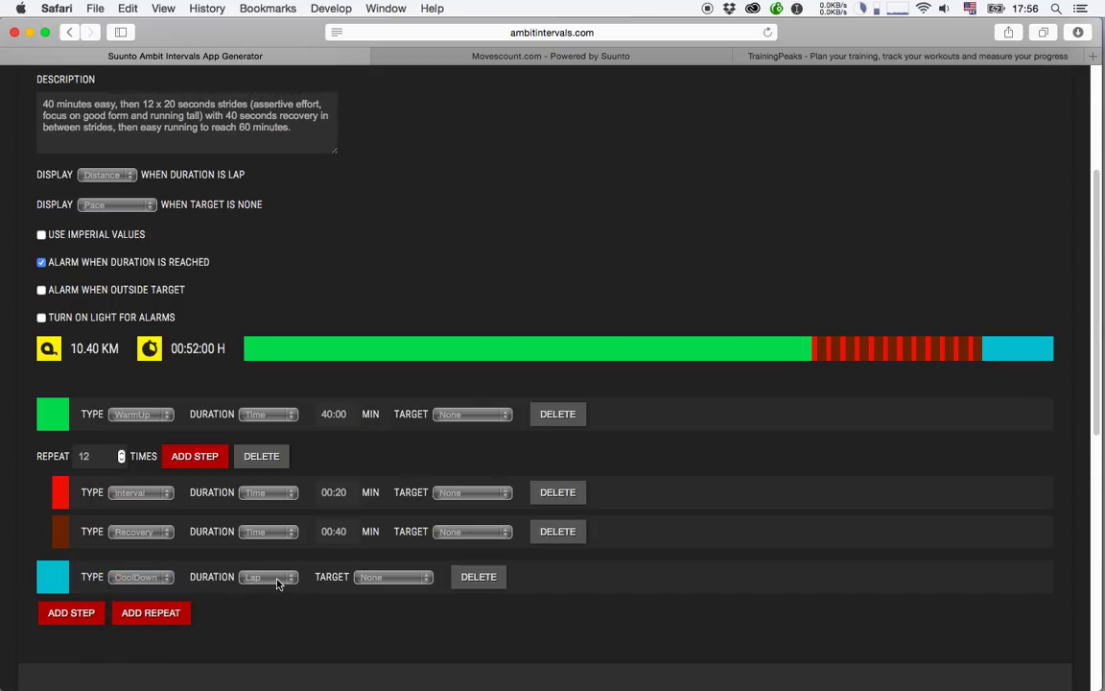
left_click(277, 581)
left_click(277, 566)
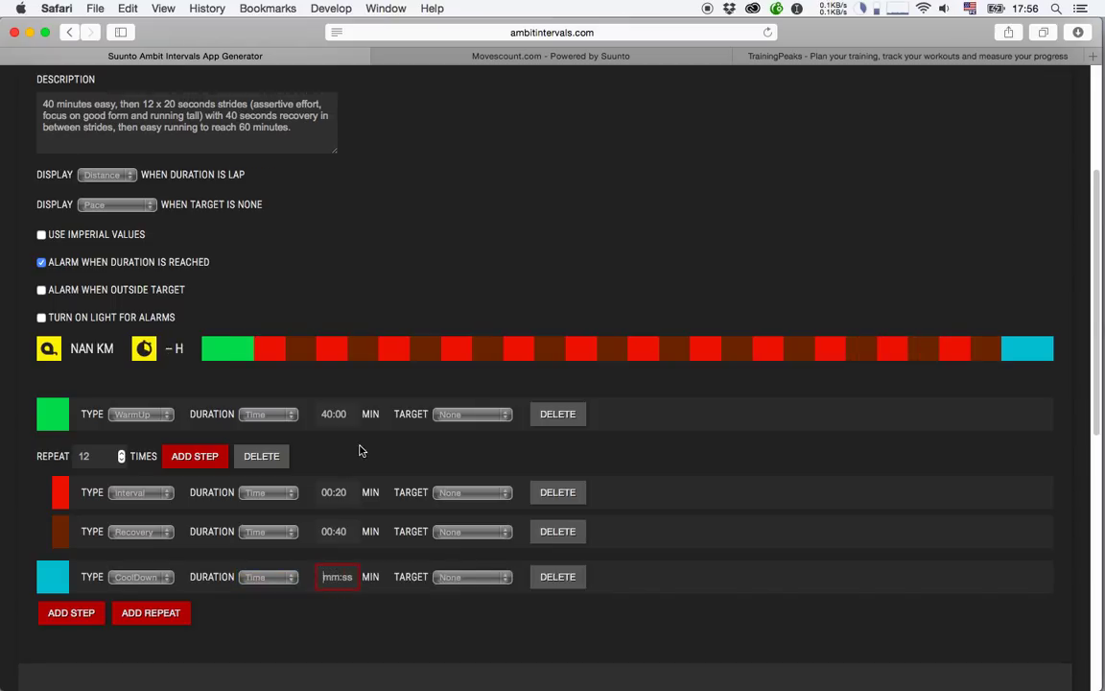
type("05:00")
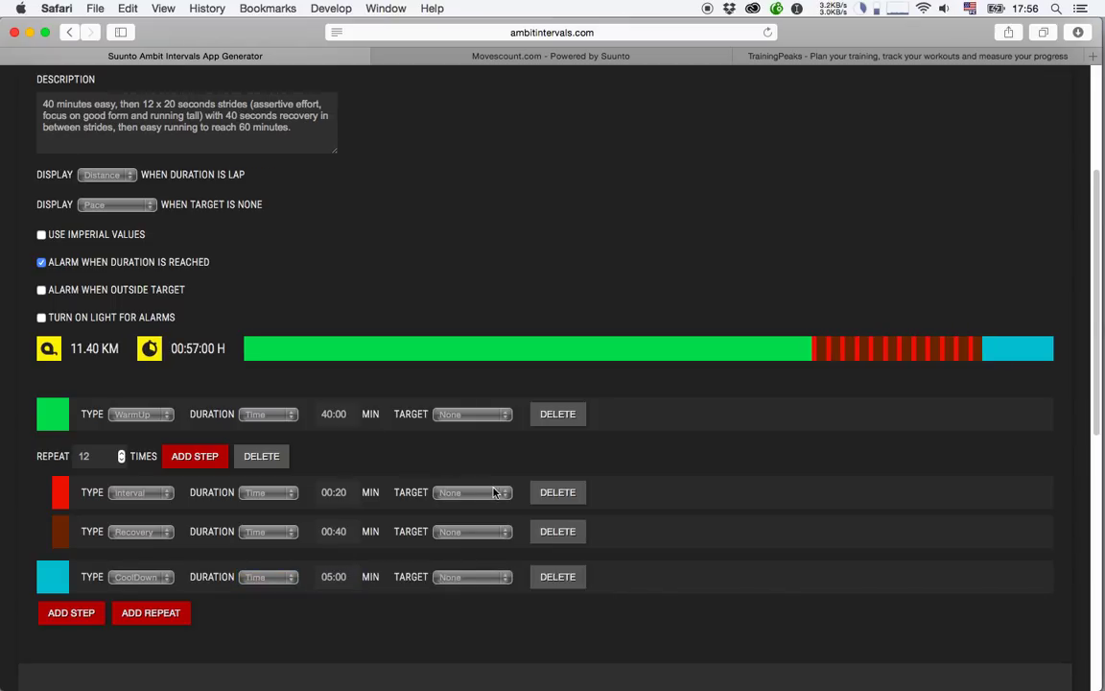
Step: Add a final lap-based CoolDown step at the end of the workout
left_click(87, 612)
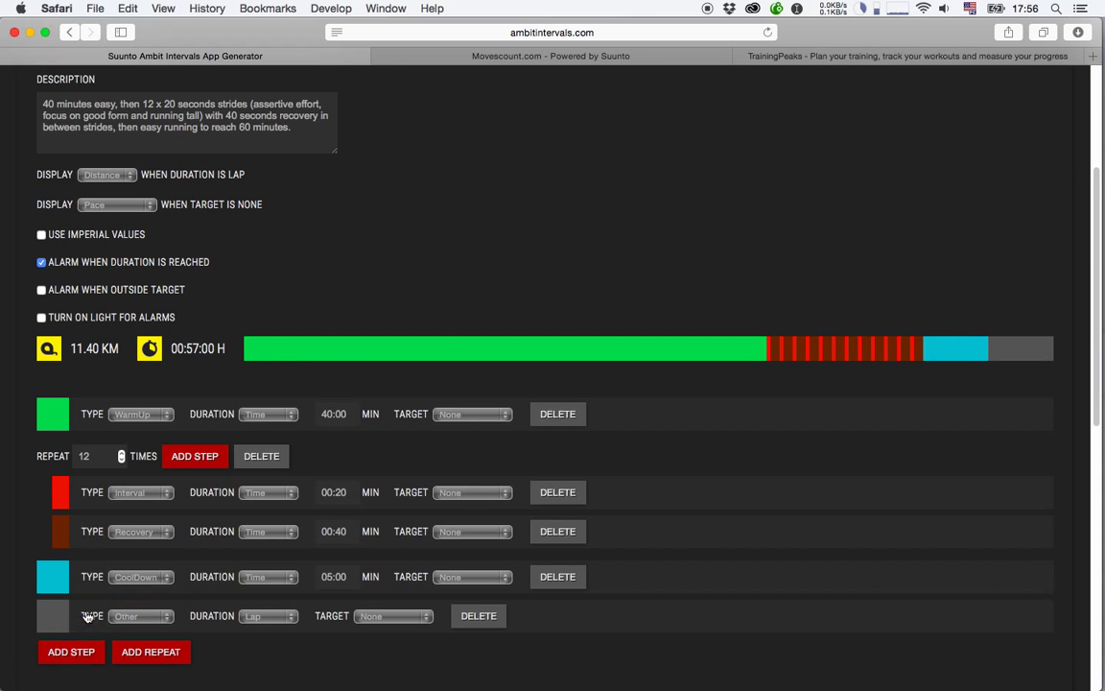
left_click(157, 615)
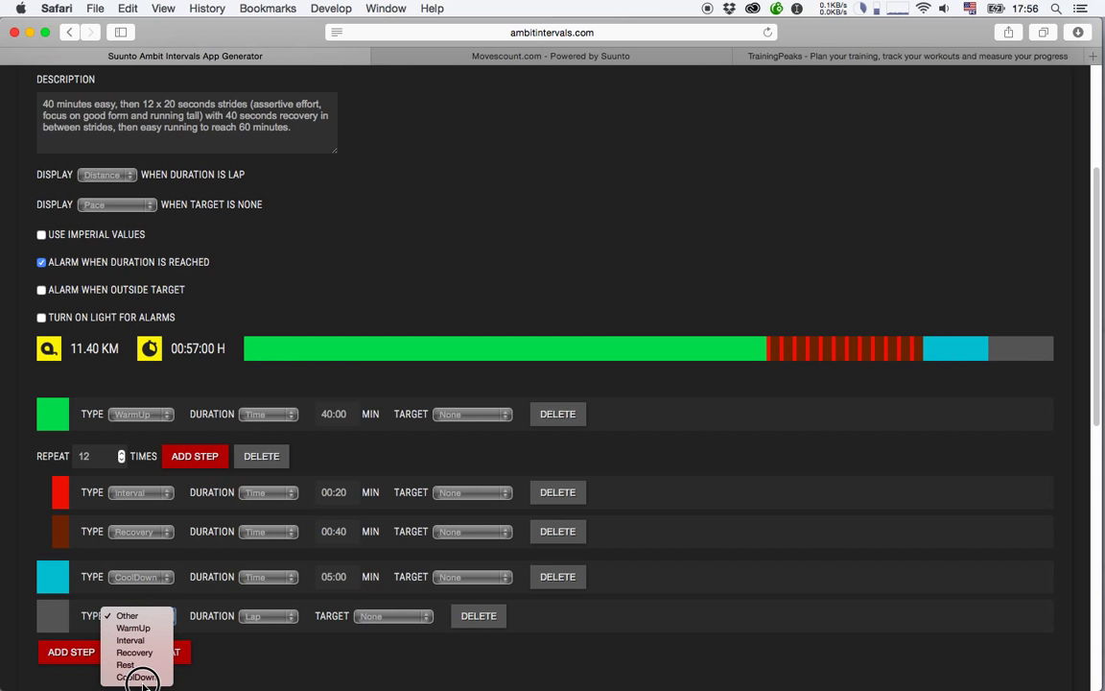
left_click(138, 676)
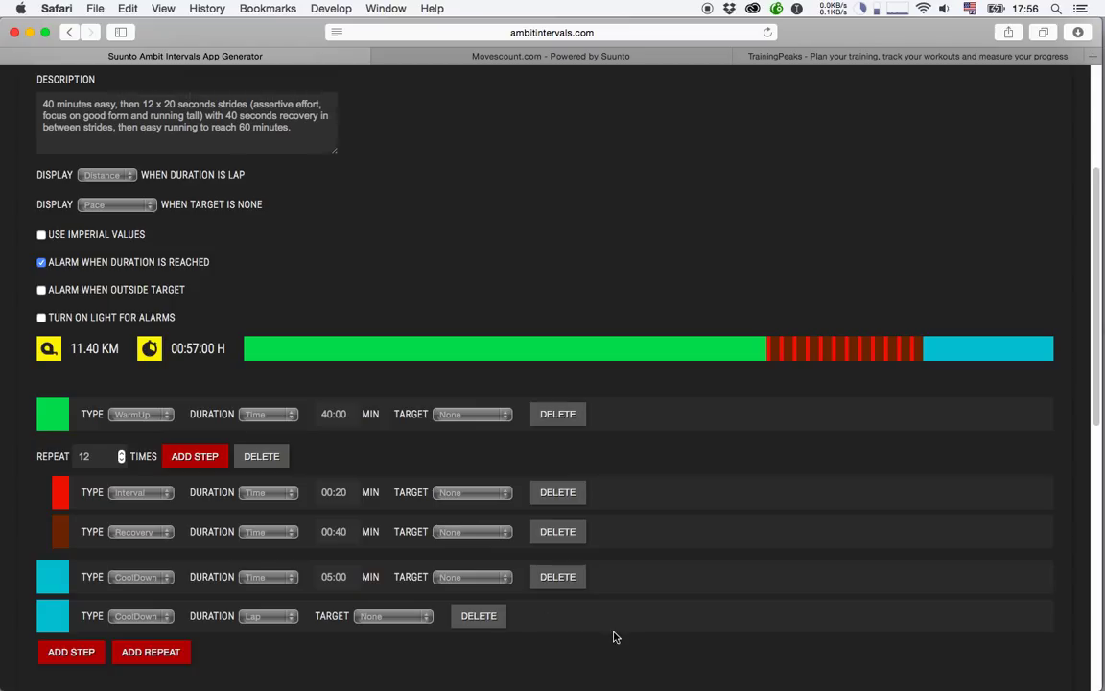
scroll(616, 637, "down", 2)
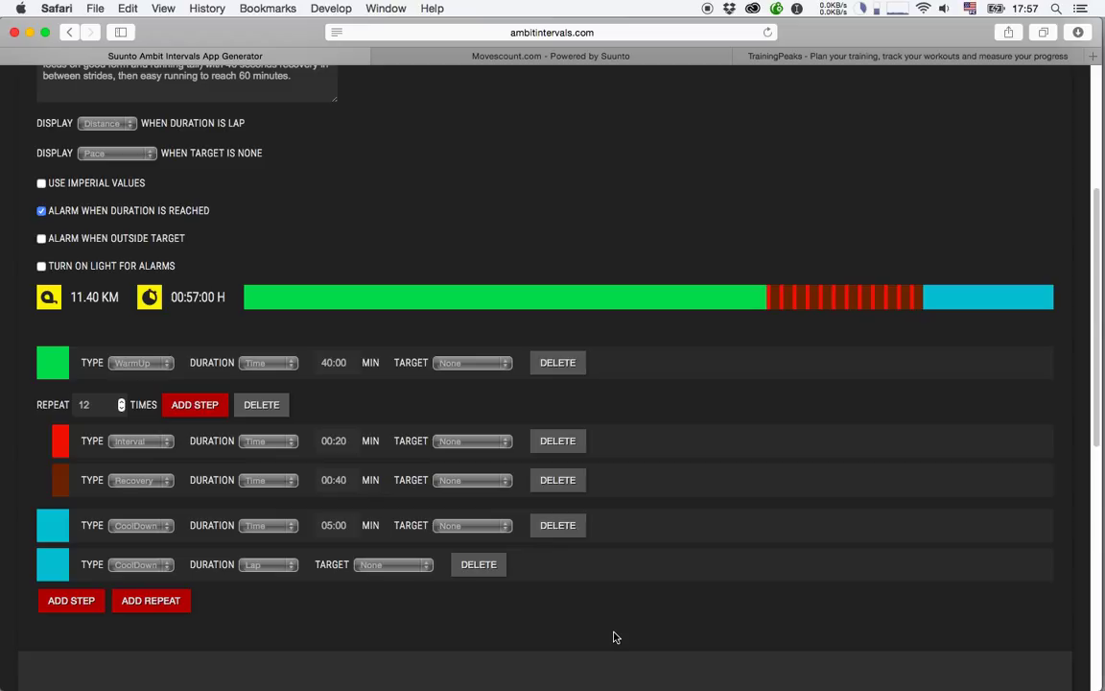
Step: Review the generated Duration App and Target App code, then switch to Movescount.com
scroll(638, 611, "down", 5)
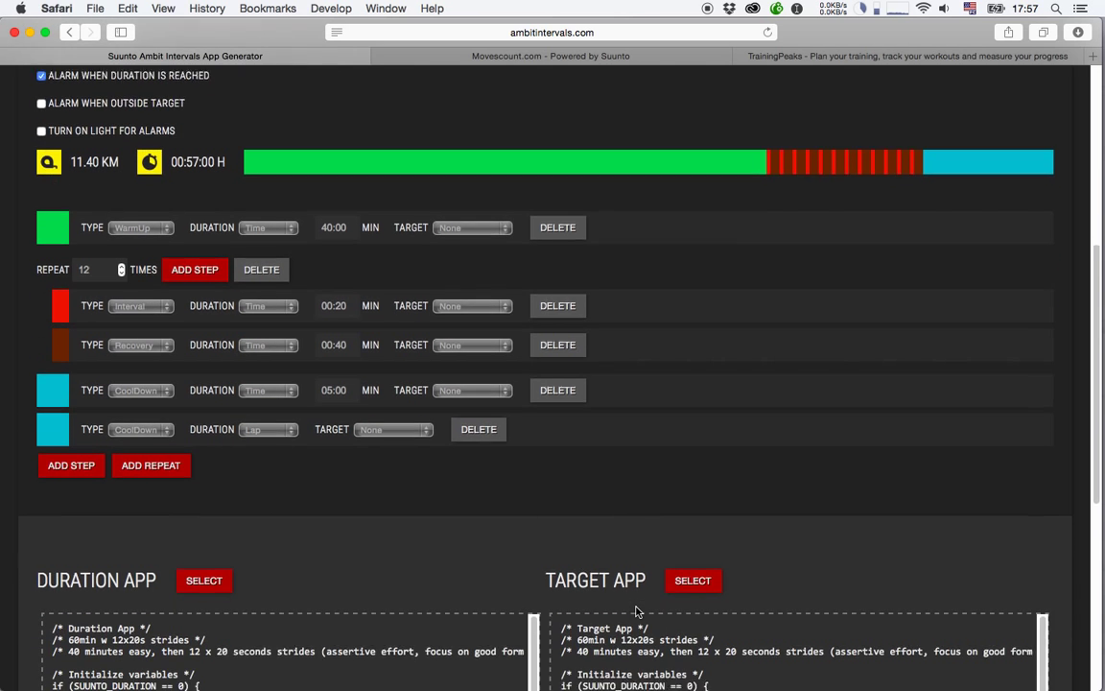
scroll(384, 461, "down", 5)
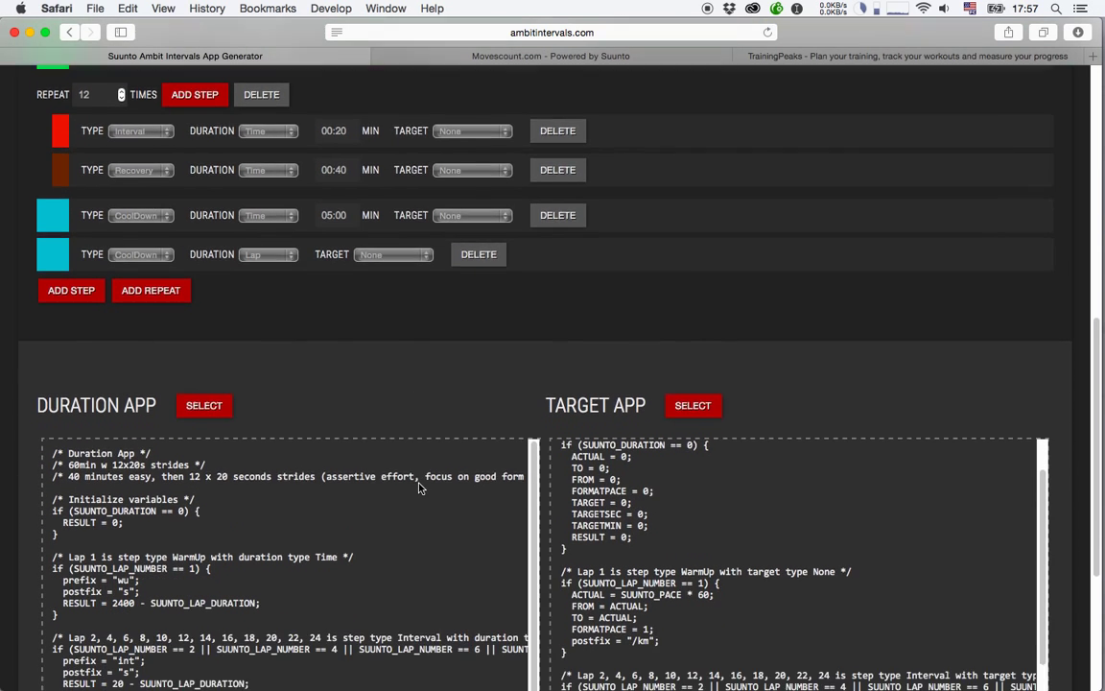
scroll(384, 355, "down", 4)
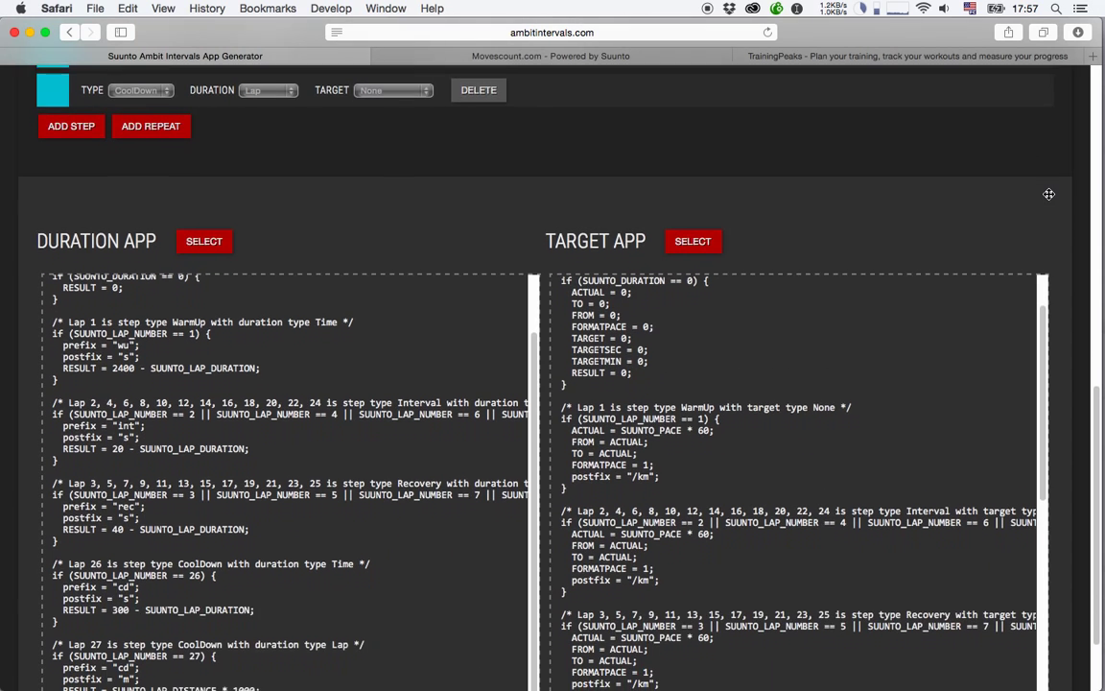
scroll(363, 370, "up", 3)
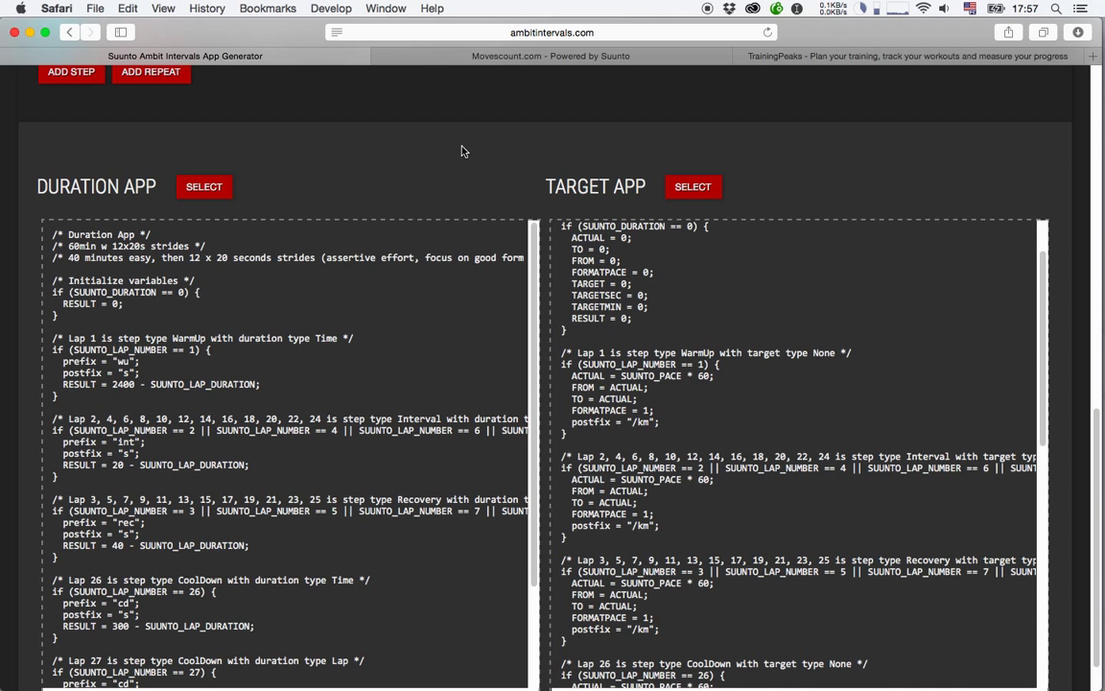
left_click(484, 57)
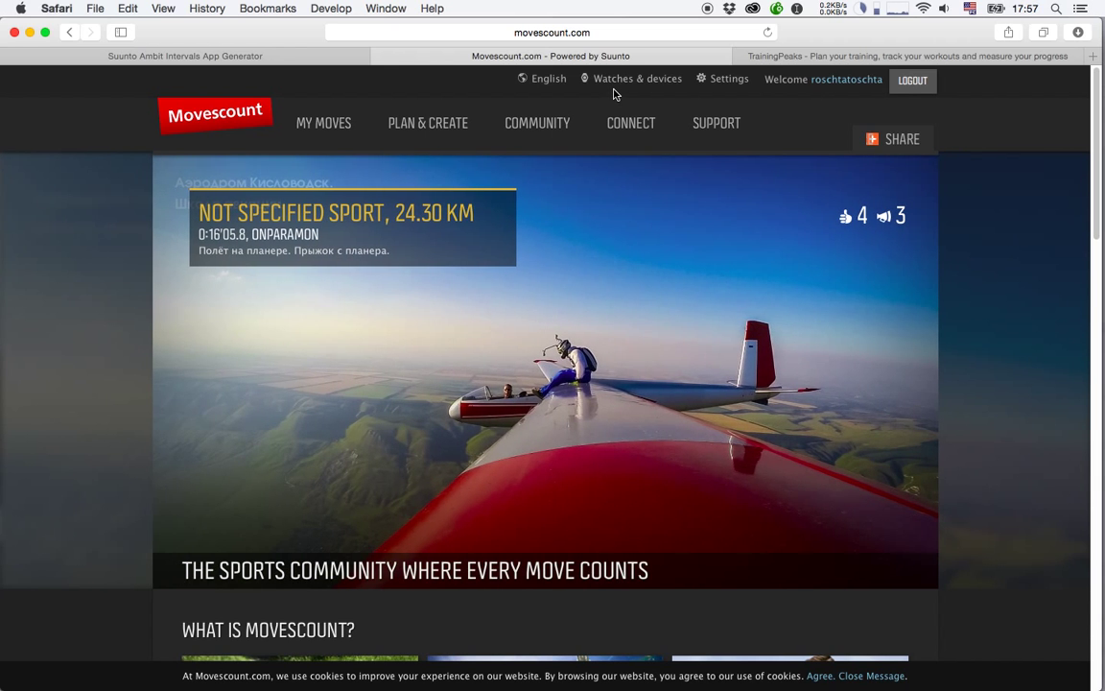
Step: Go to the Suunto Ambit2 watch settings and open the App Designer
mouse_move(623, 92)
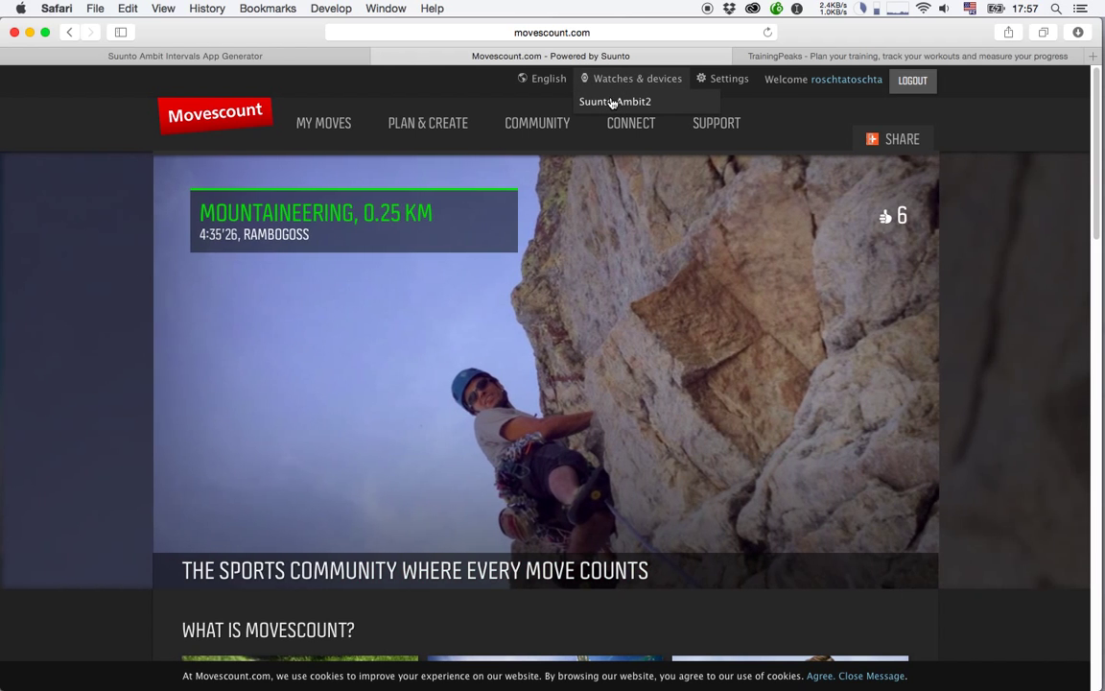
left_click(612, 101)
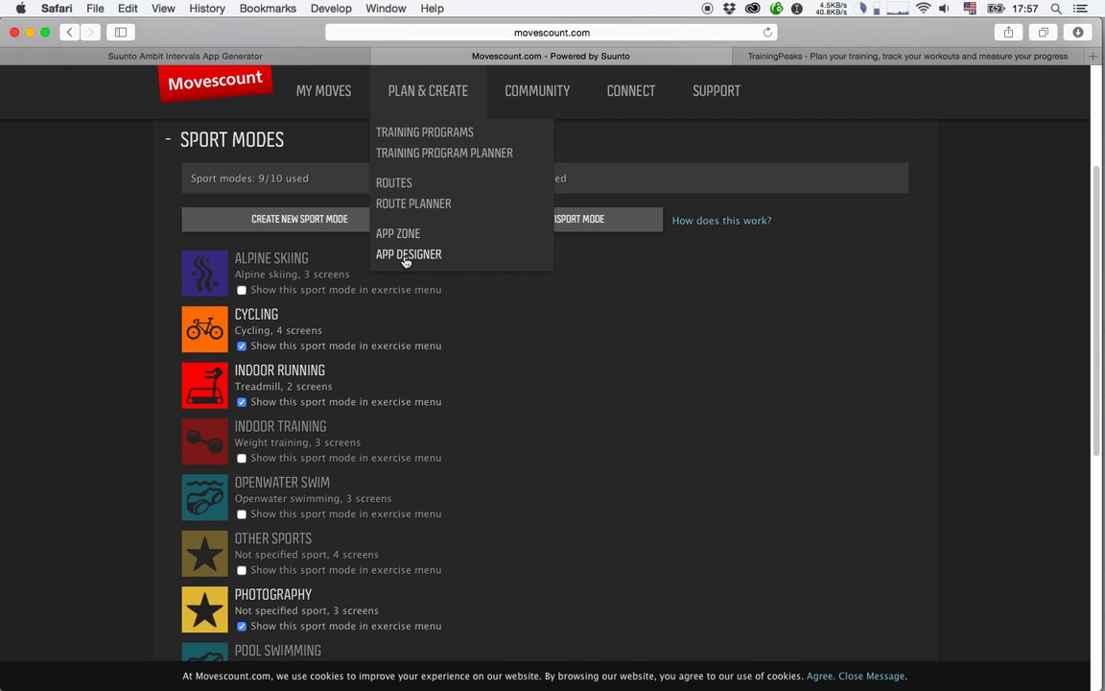
left_click(407, 255)
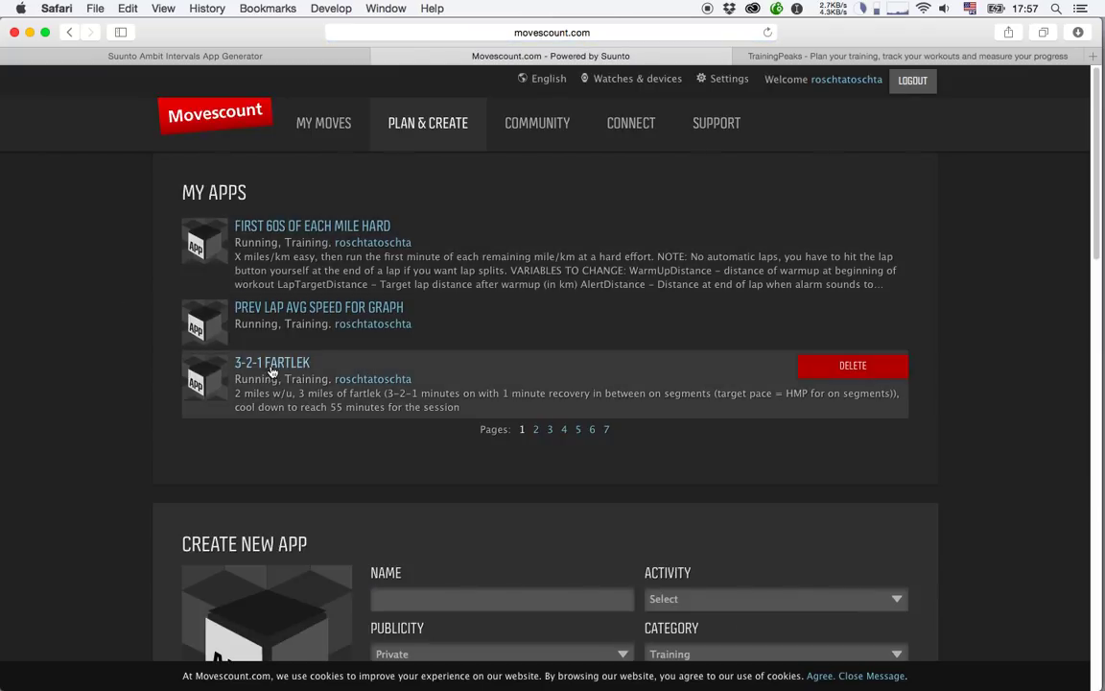
Step: Page to page 5 of My Apps and open the INT DURATION app
left_click(564, 429)
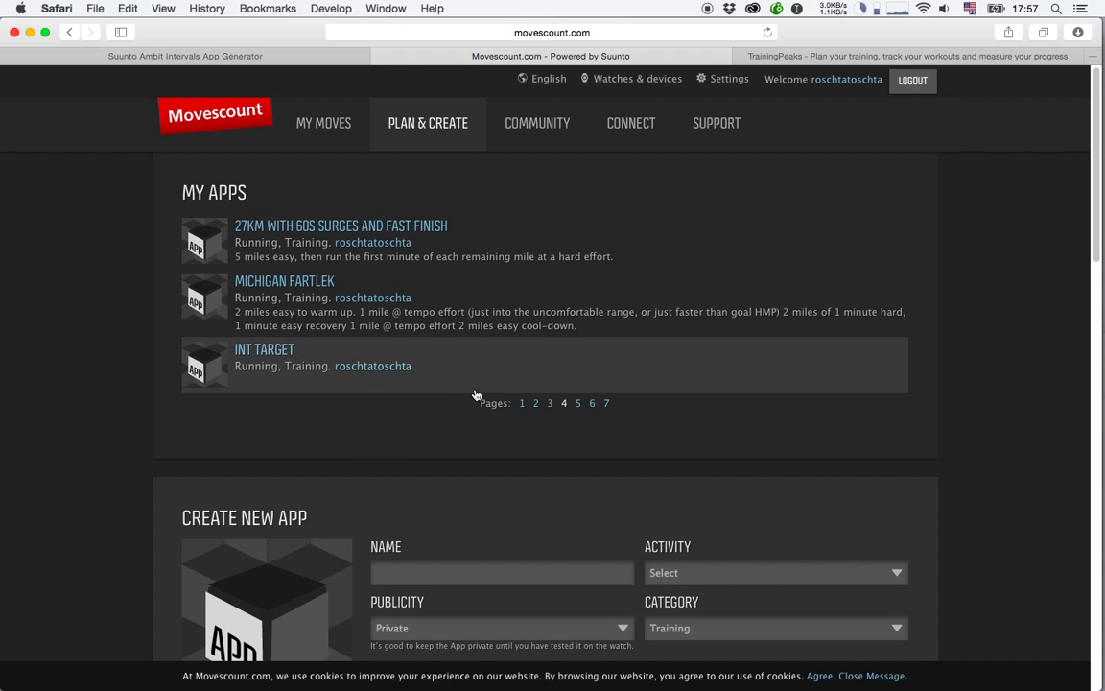
left_click(579, 405)
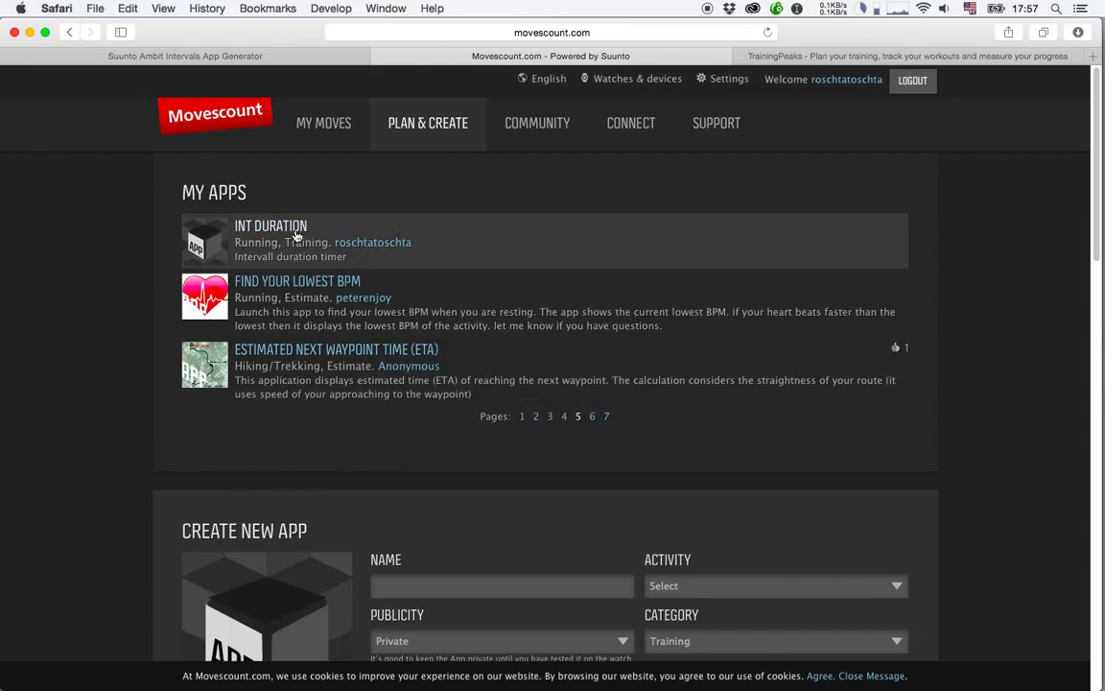
left_click(297, 236)
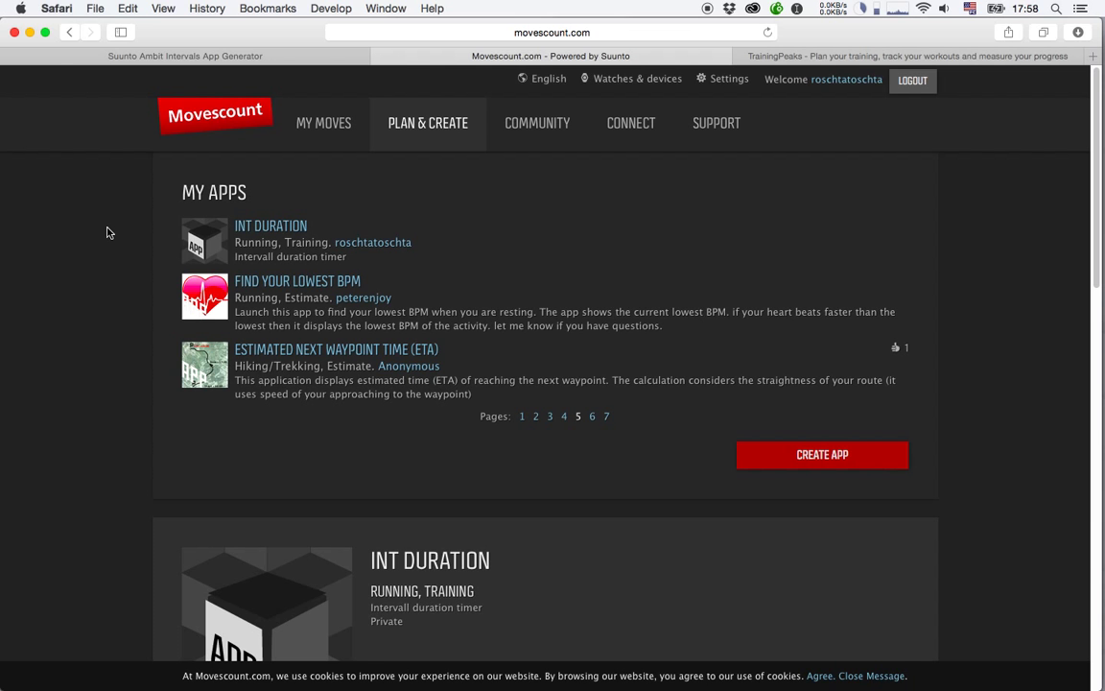
Step: Back in the Ambit Intervals generator, read the How To guide on own variables
left_click(148, 55)
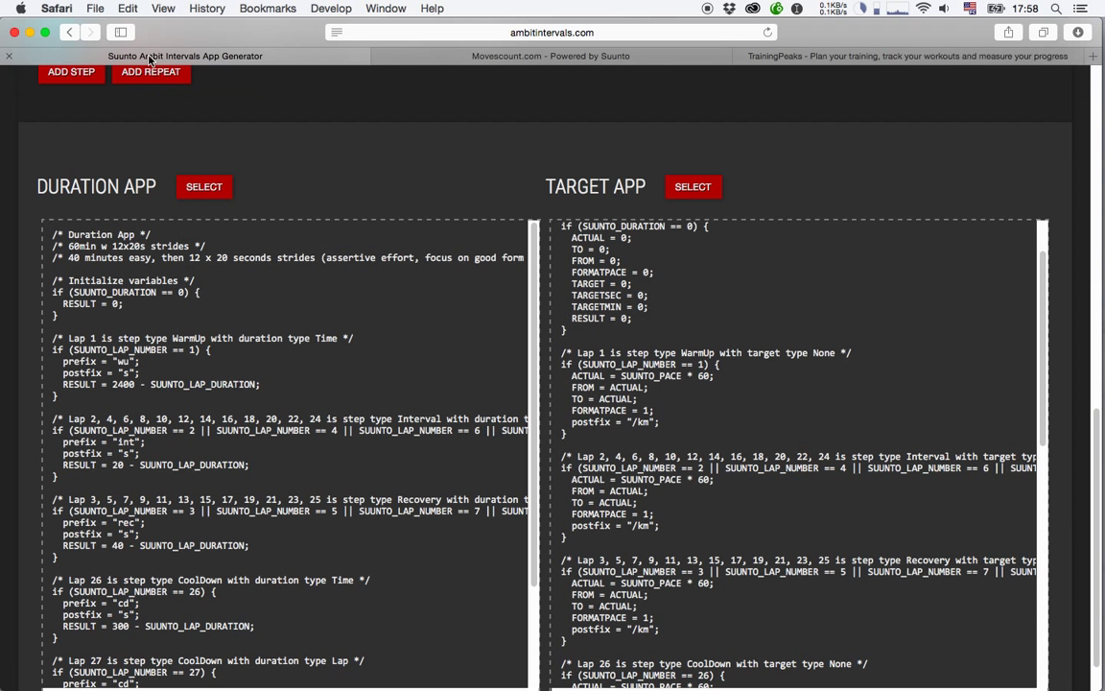
scroll(363, 153, "up", 3)
scroll(362, 153, "up", 6)
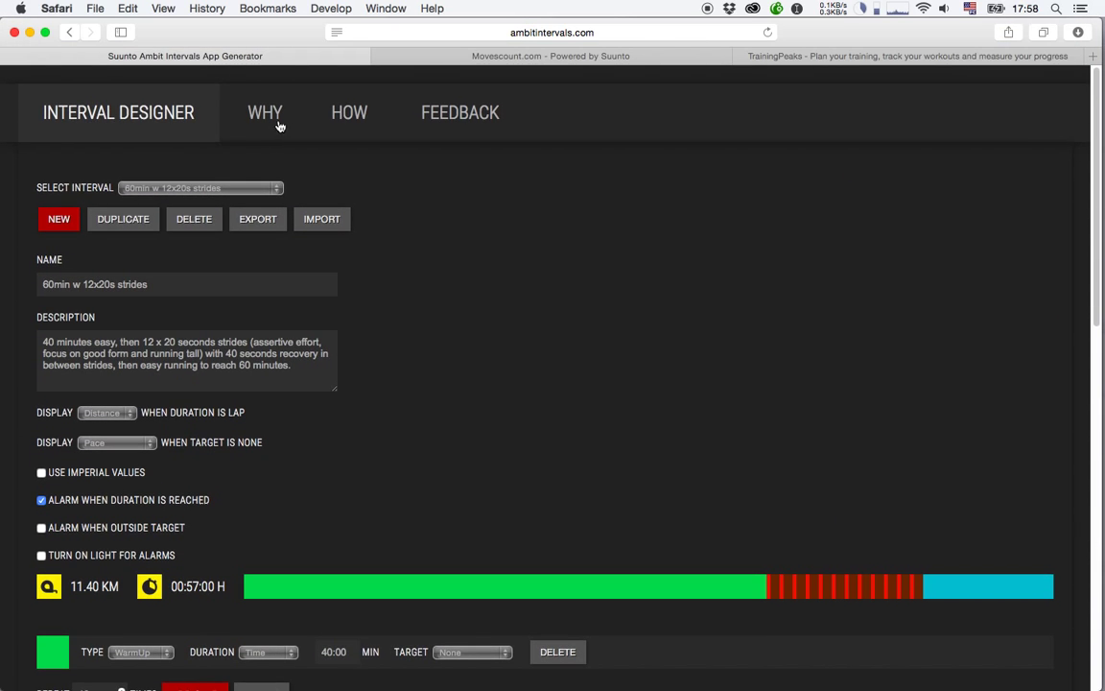
left_click(349, 113)
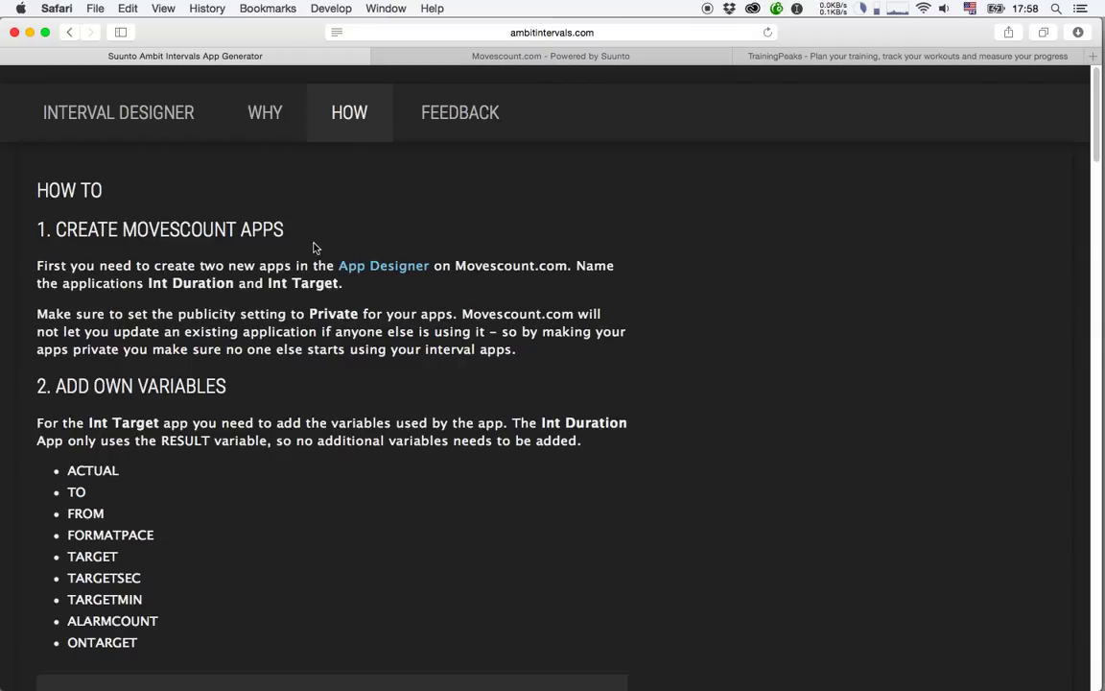
scroll(266, 404, "down", 3)
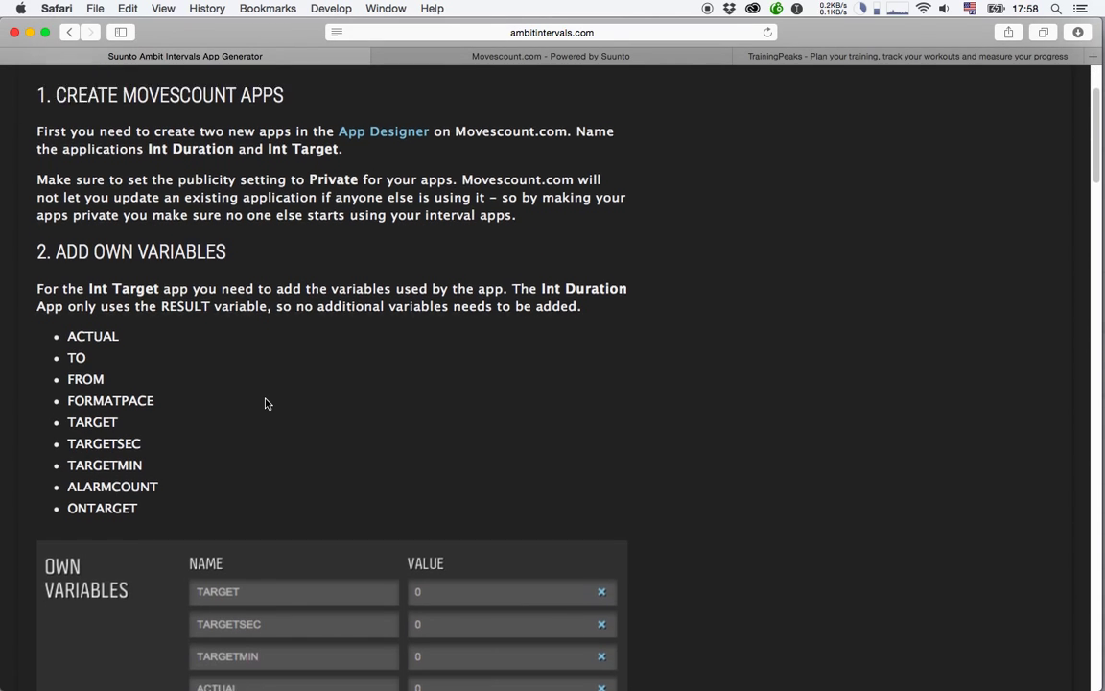
scroll(268, 404, "down", 2)
scroll(592, 374, "down", 2)
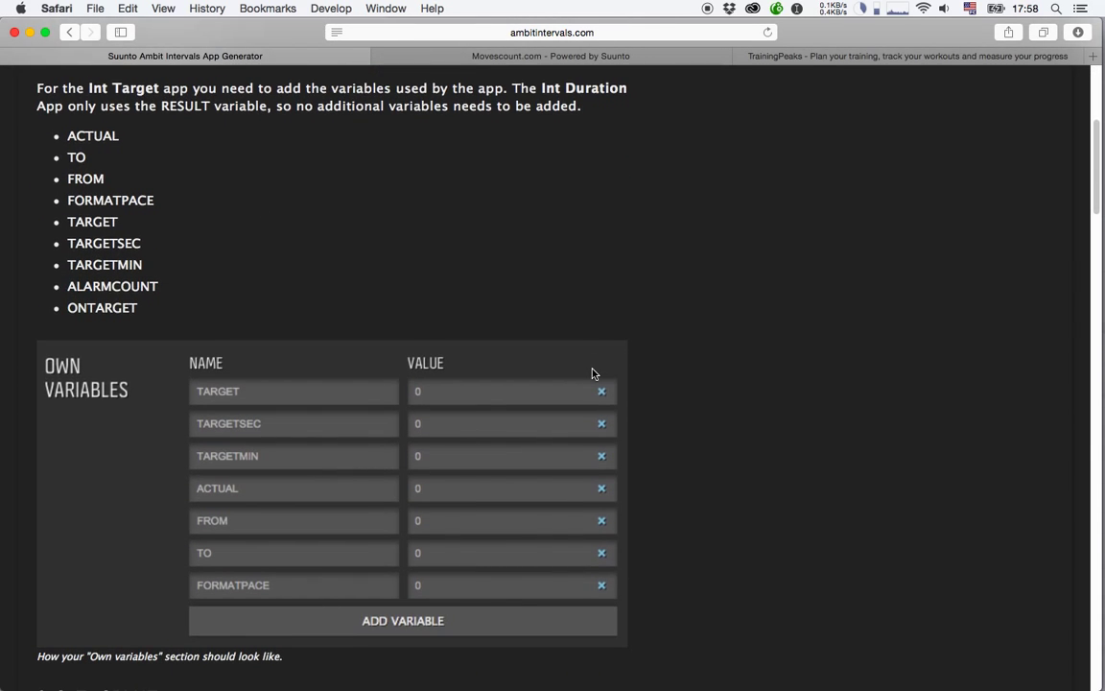
scroll(641, 292, "up", 7)
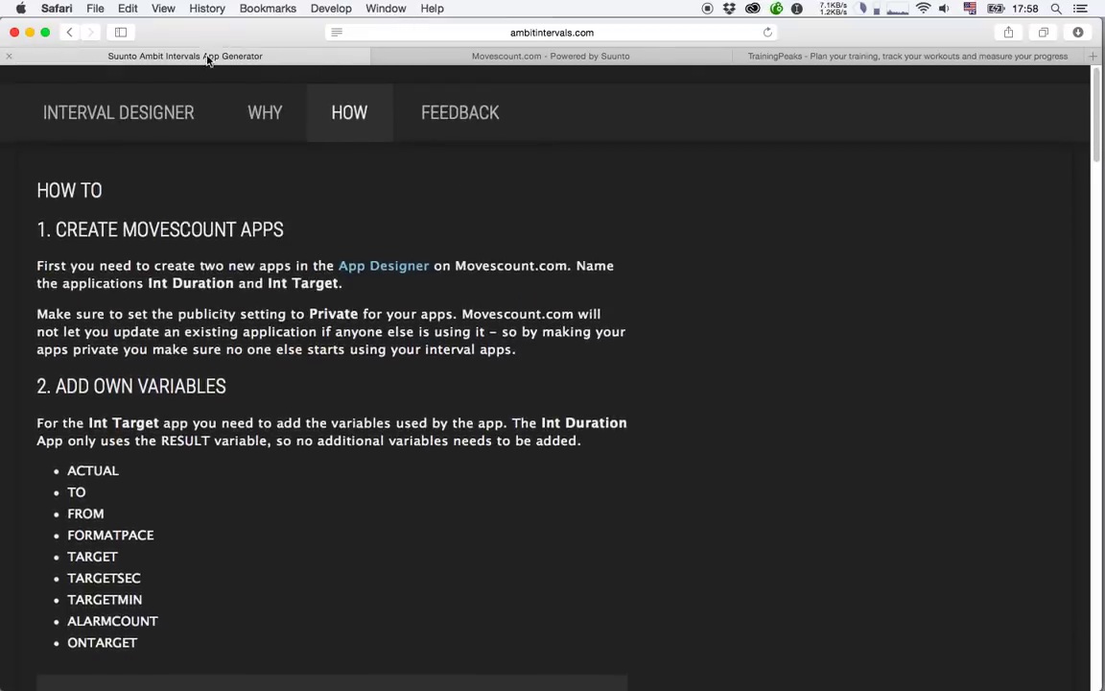
Step: Select and copy the generated Duration App code from the Interval Designer page
left_click(69, 34)
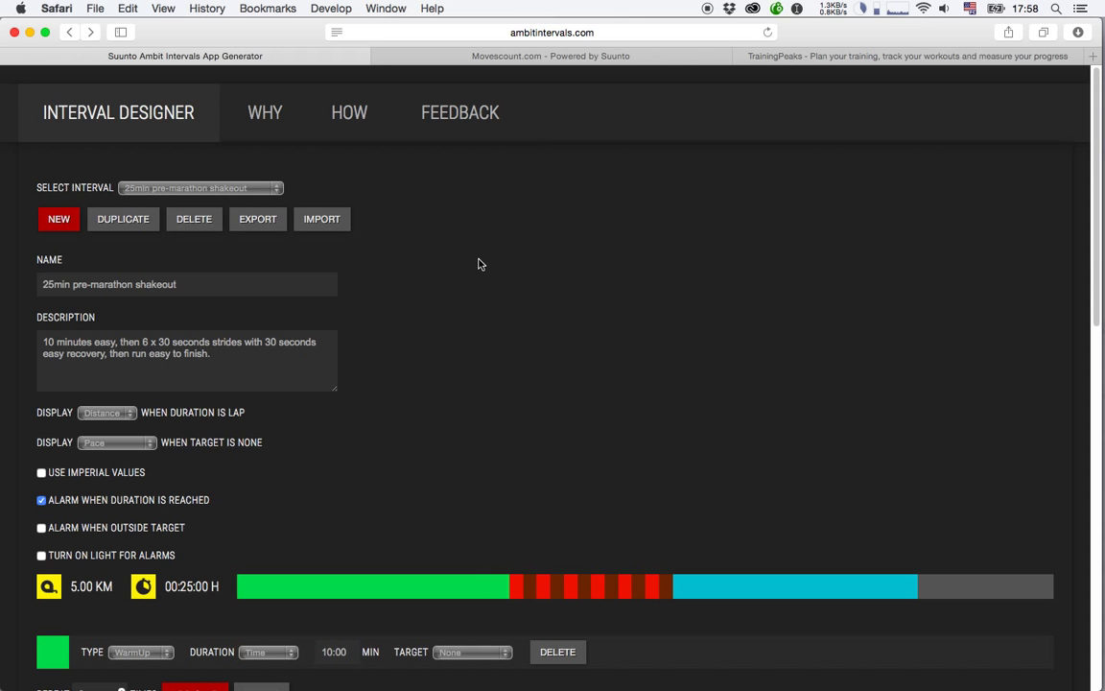
scroll(479, 262, "down", 12)
scroll(480, 263, "down", 3)
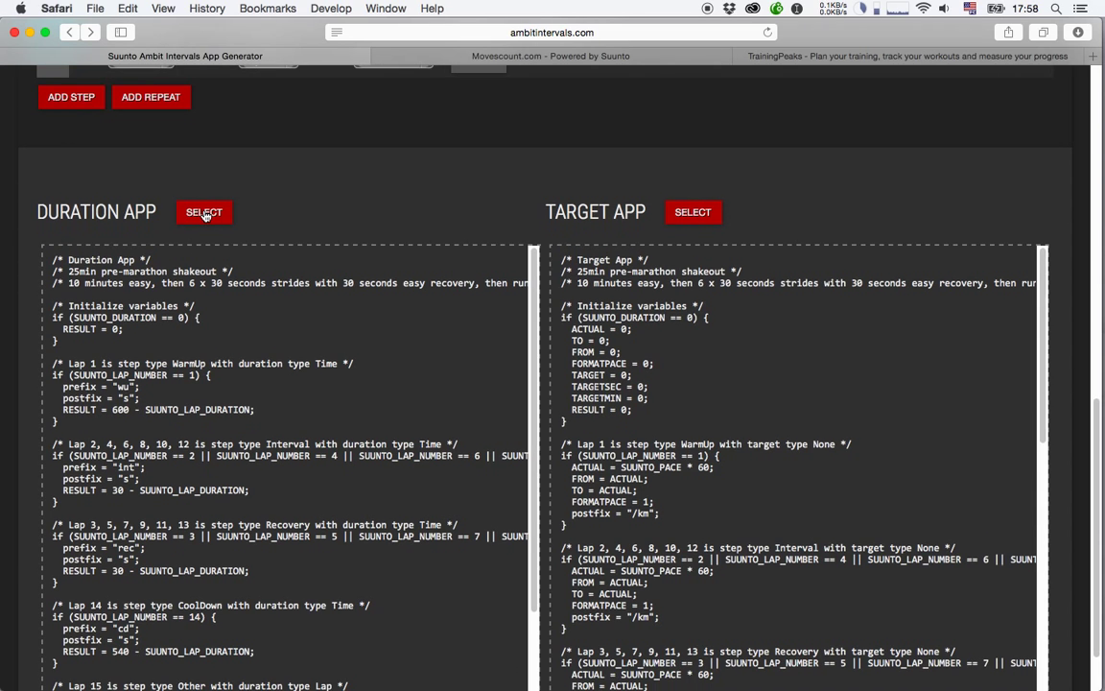
left_click(204, 214)
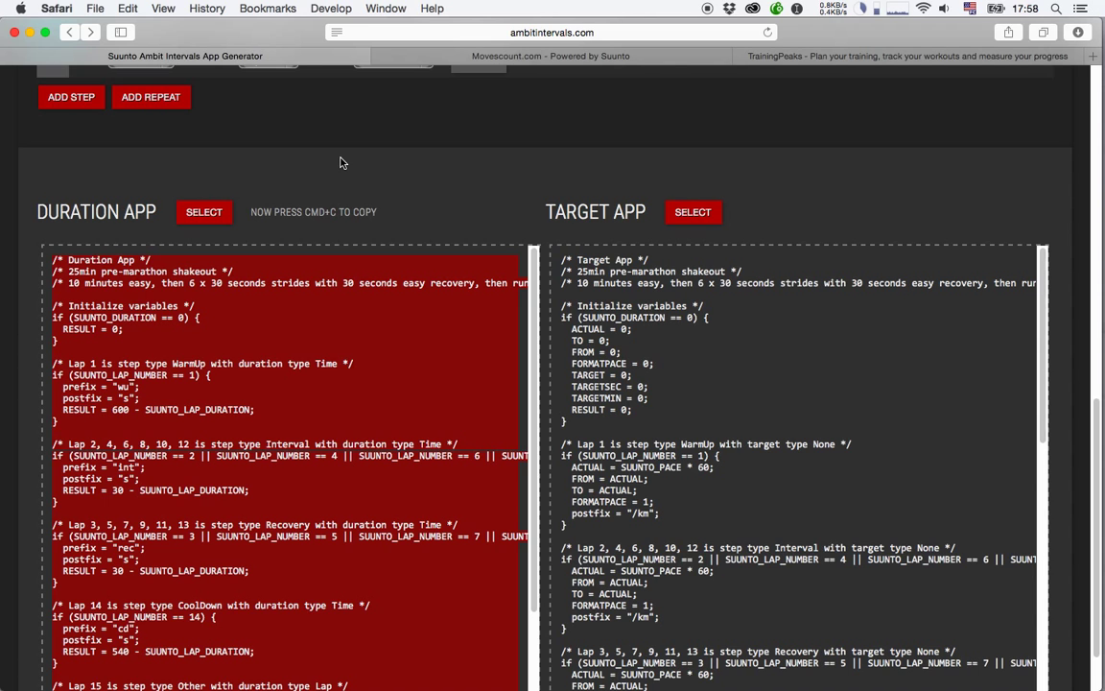
key("super+c")
Step: Replace the INT DURATION app's code with the copied 25min pre-marathon shakeout Duration App code
left_click(547, 62)
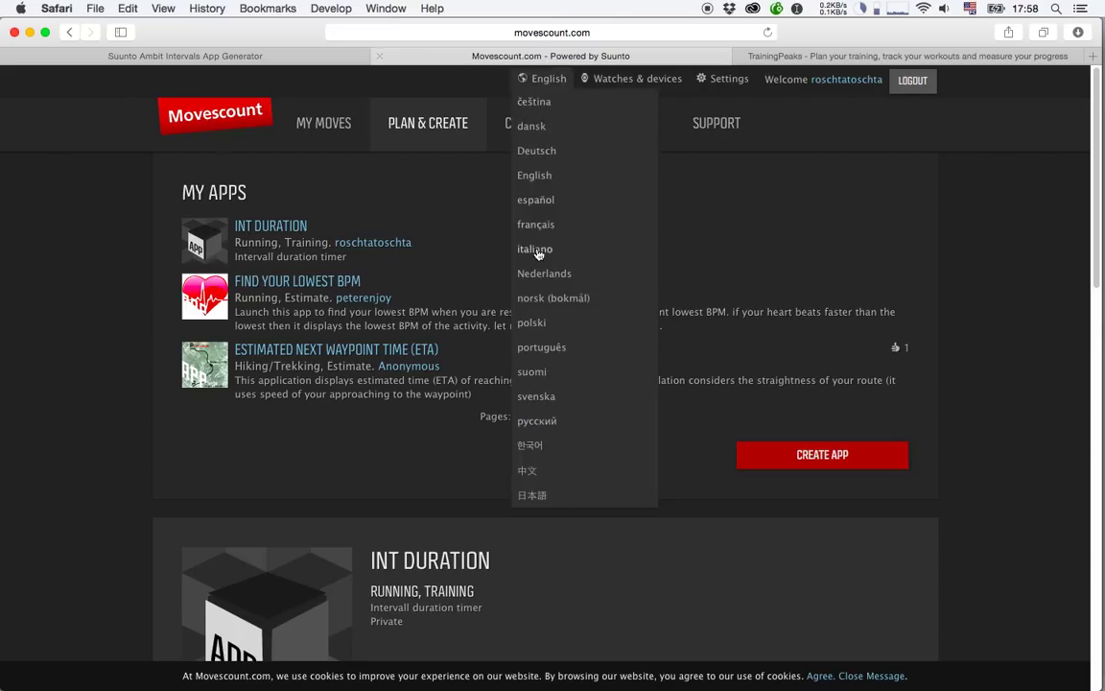
scroll(1003, 269, "down", 2)
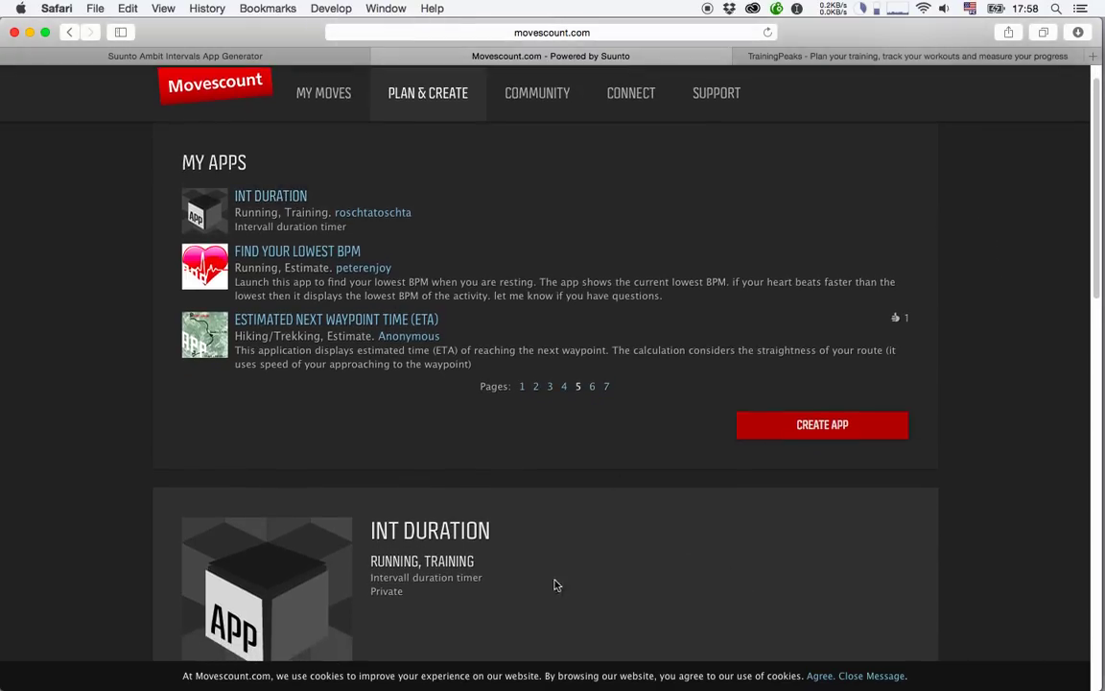
scroll(976, 550, "down", 5)
scroll(979, 549, "down", 1)
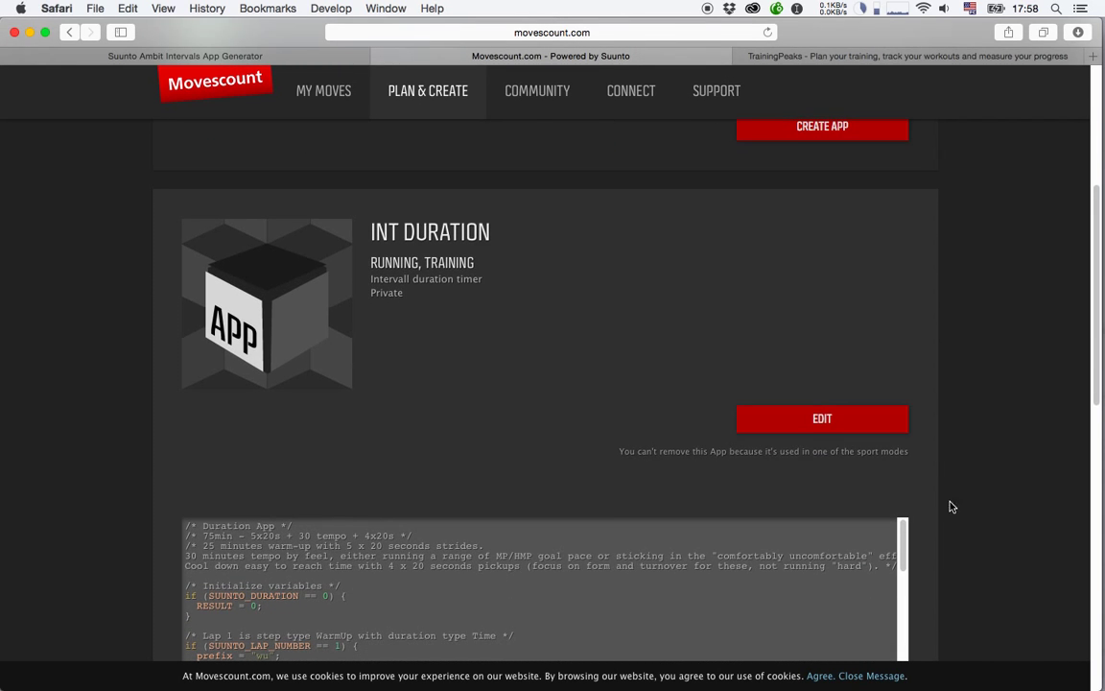
left_click(859, 419)
scroll(1002, 438, "down", 10)
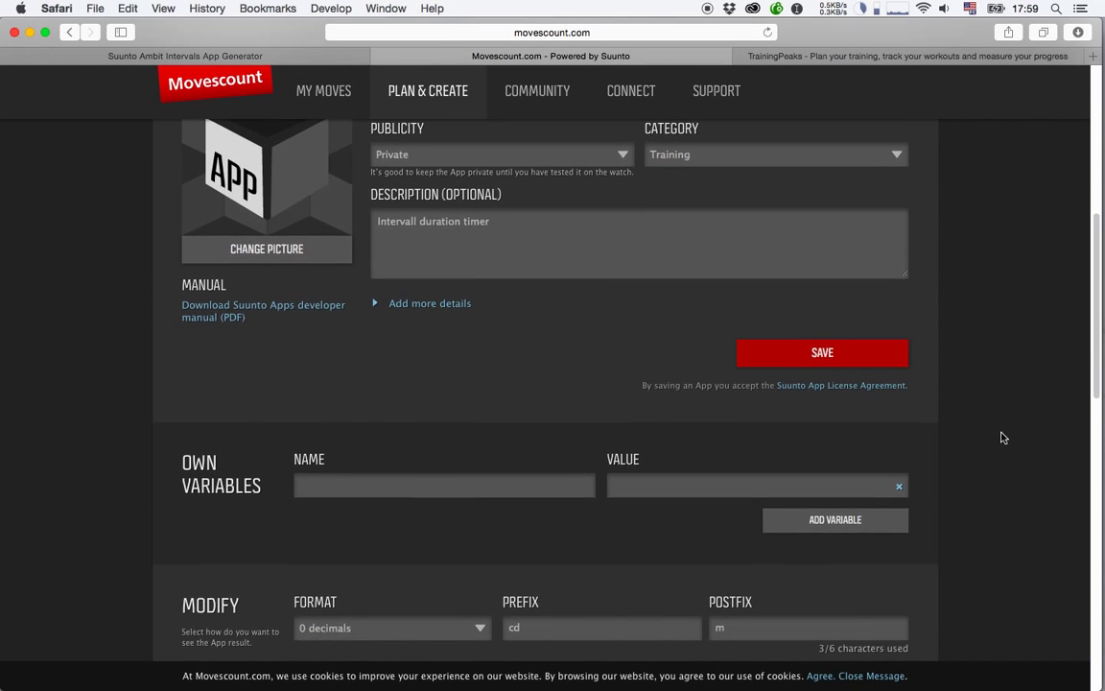
scroll(1003, 437, "down", 1)
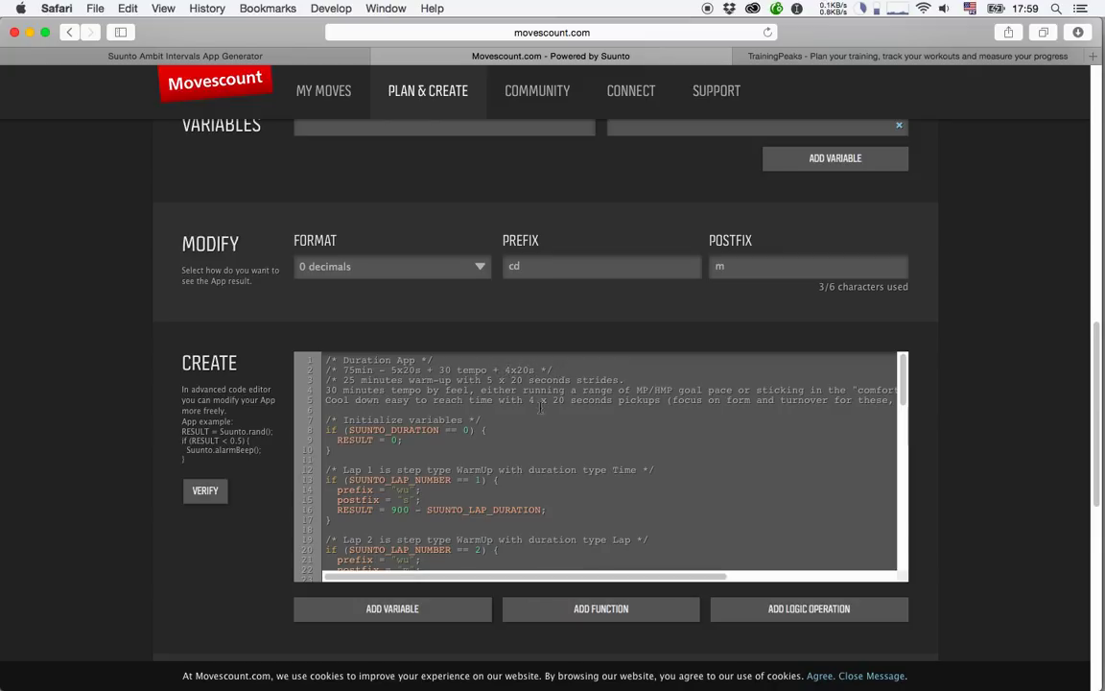
key("super+a")
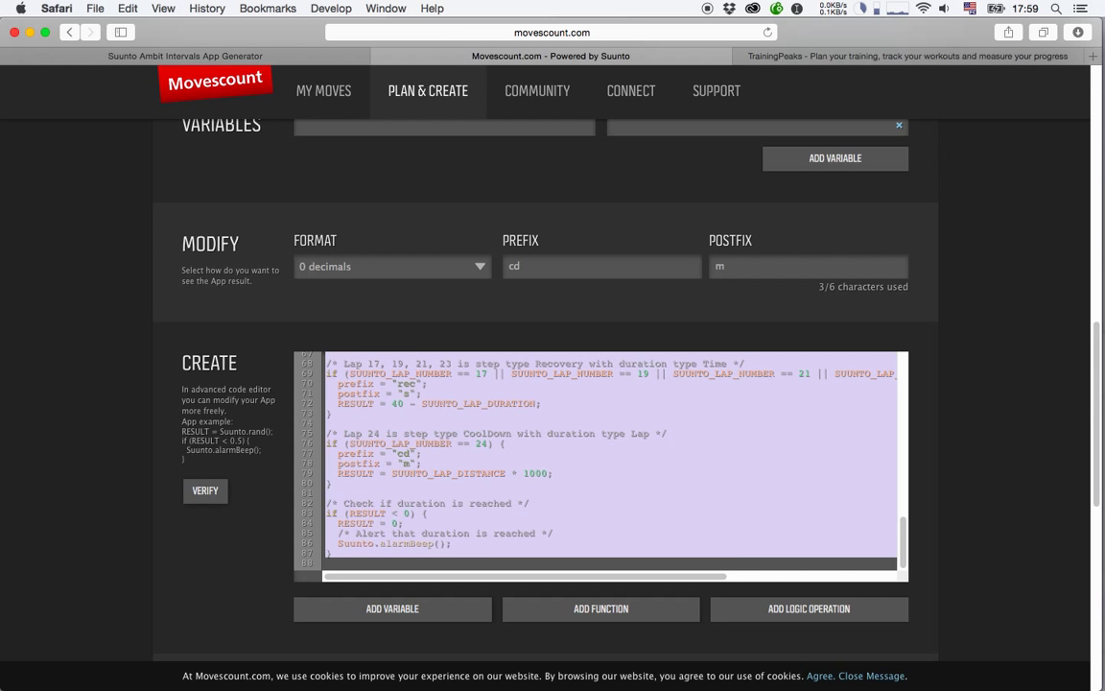
key("super+v")
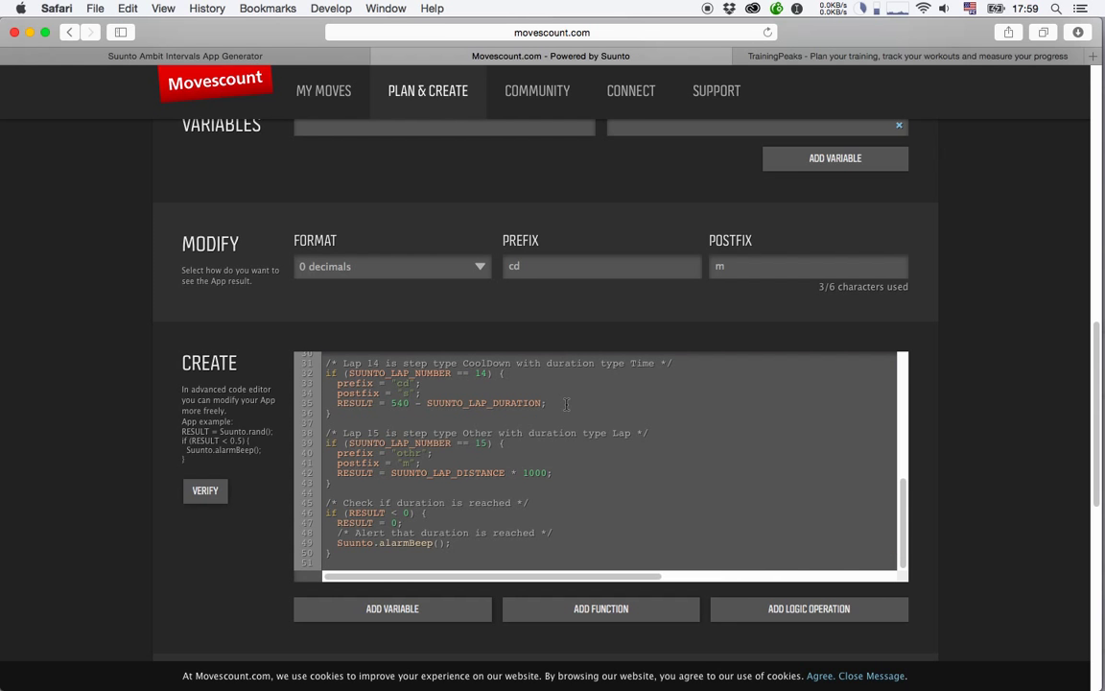
scroll(566, 406, "up", 5)
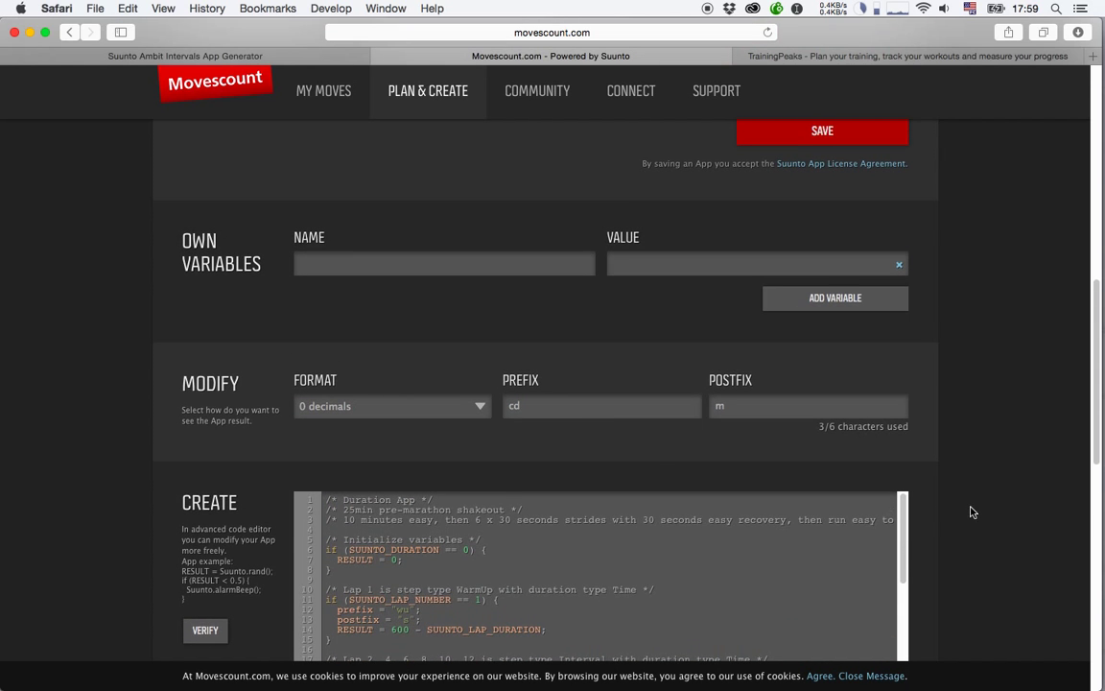
scroll(972, 513, "down", 3)
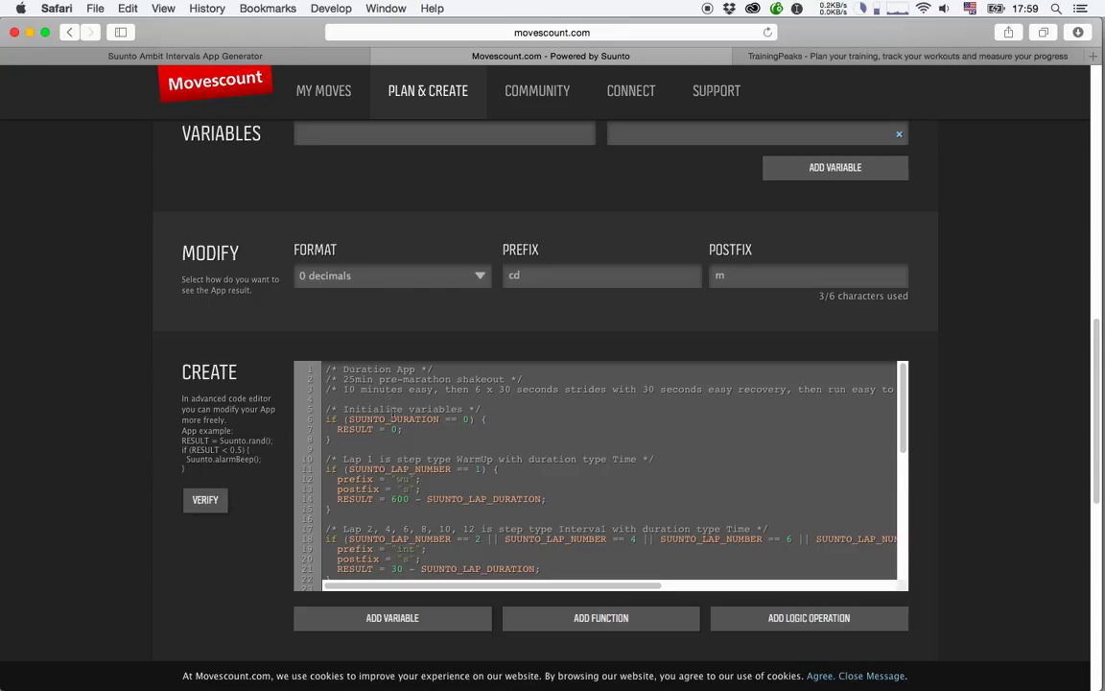
Step: Return to the interval app generator and scroll up to the shakeout's Name and Description fields
left_click(275, 59)
scroll(202, 148, "up", 5)
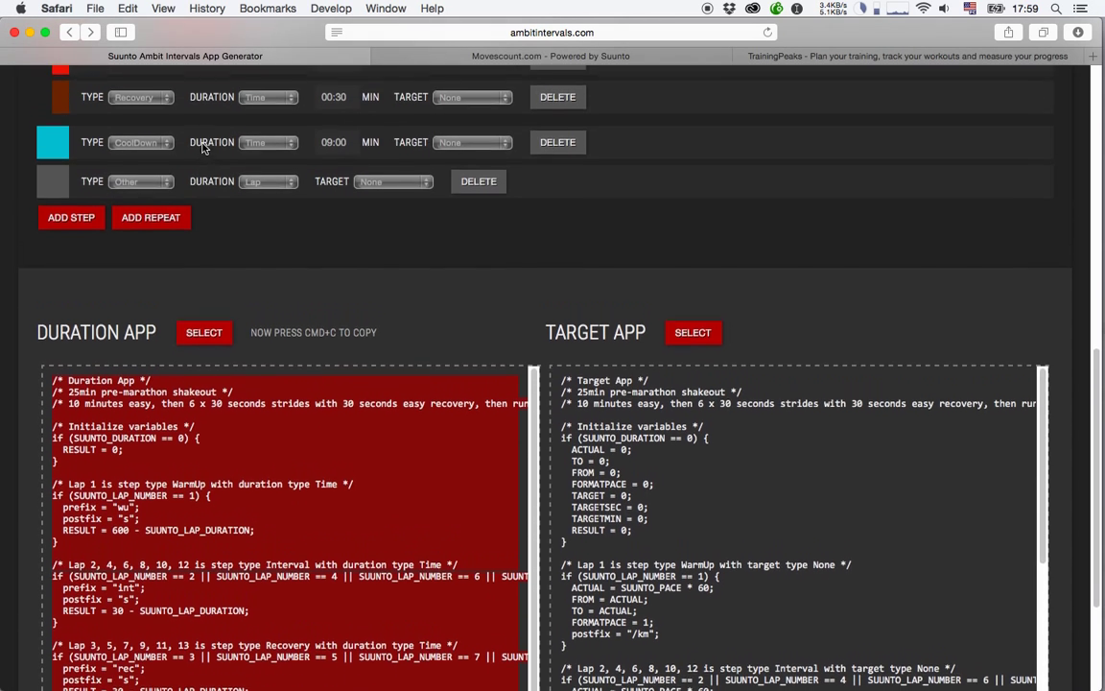
scroll(203, 148, "up", 2)
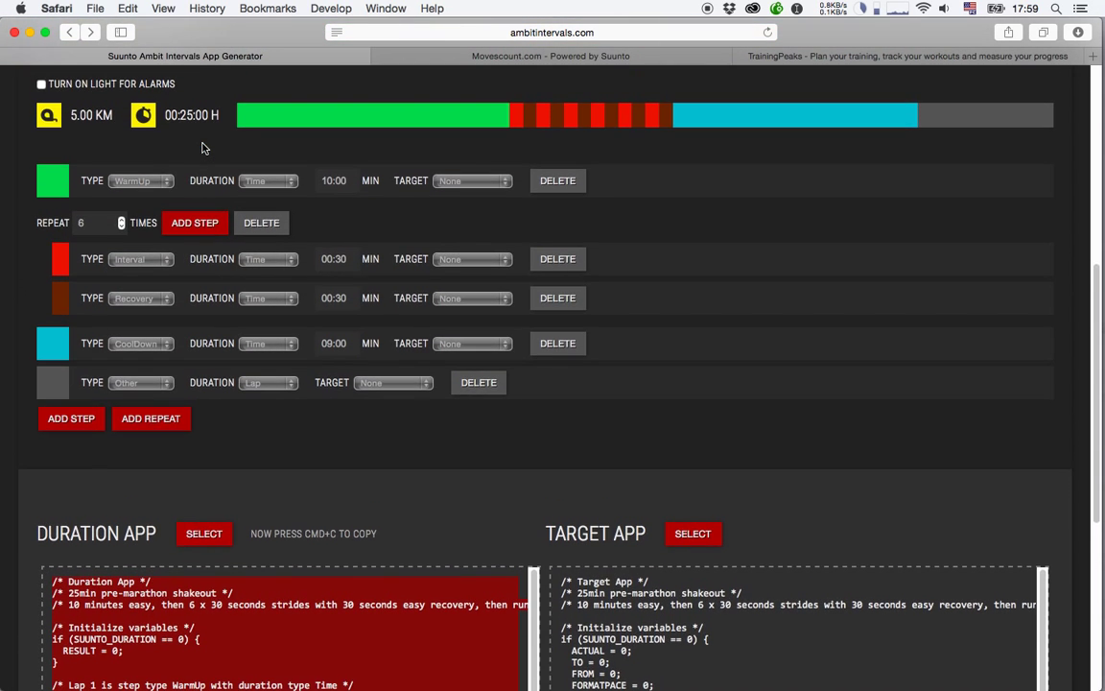
scroll(202, 148, "up", 2)
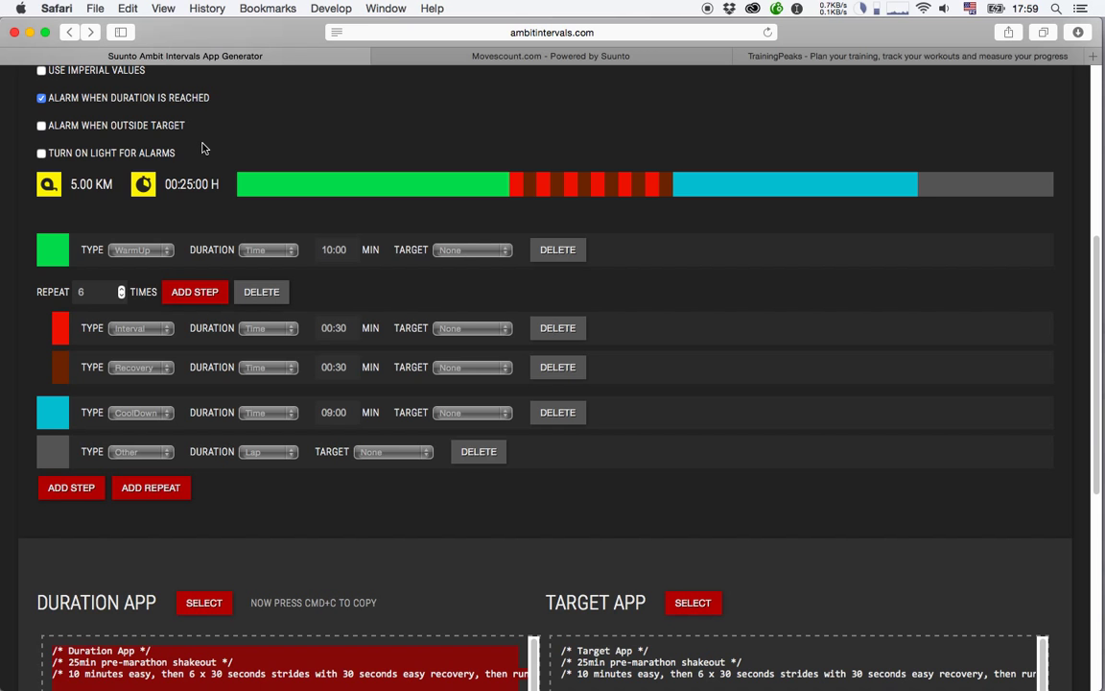
scroll(203, 148, "down", 6)
scroll(256, 256, "up", 6)
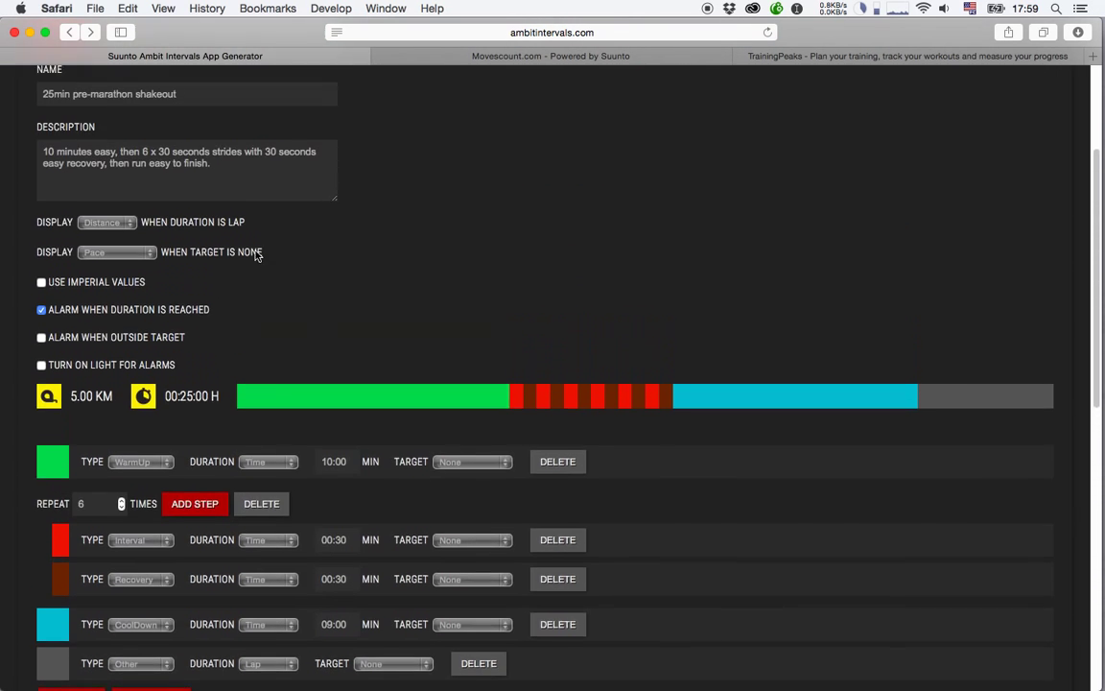
scroll(255, 255, "up", 1)
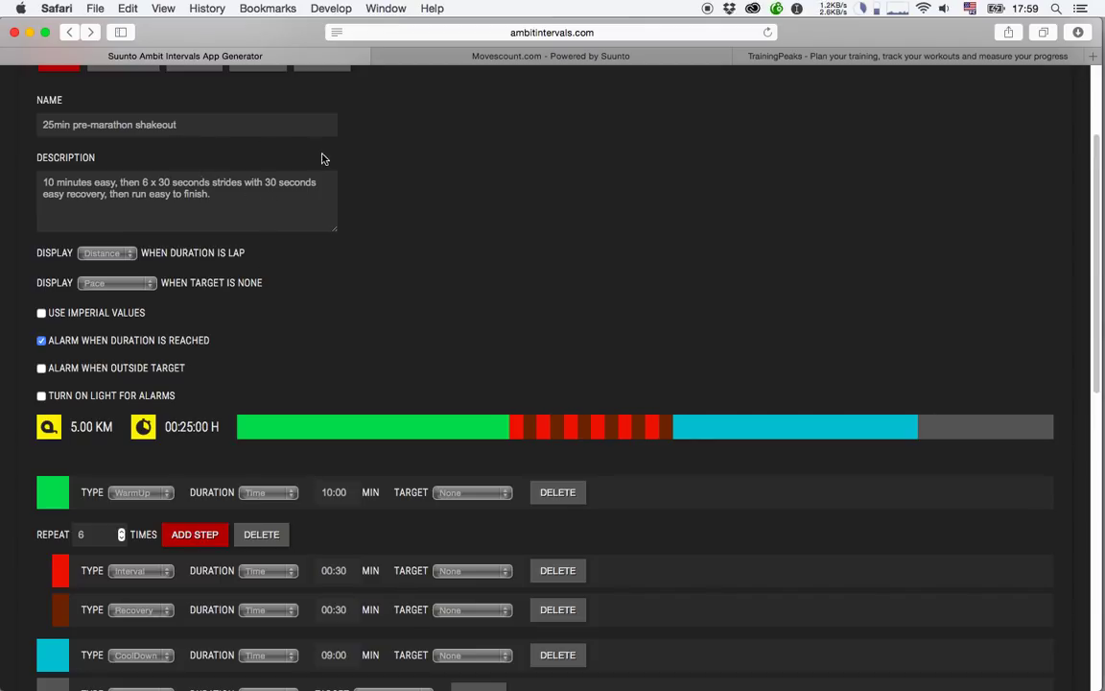
scroll(405, 159, "up", 2)
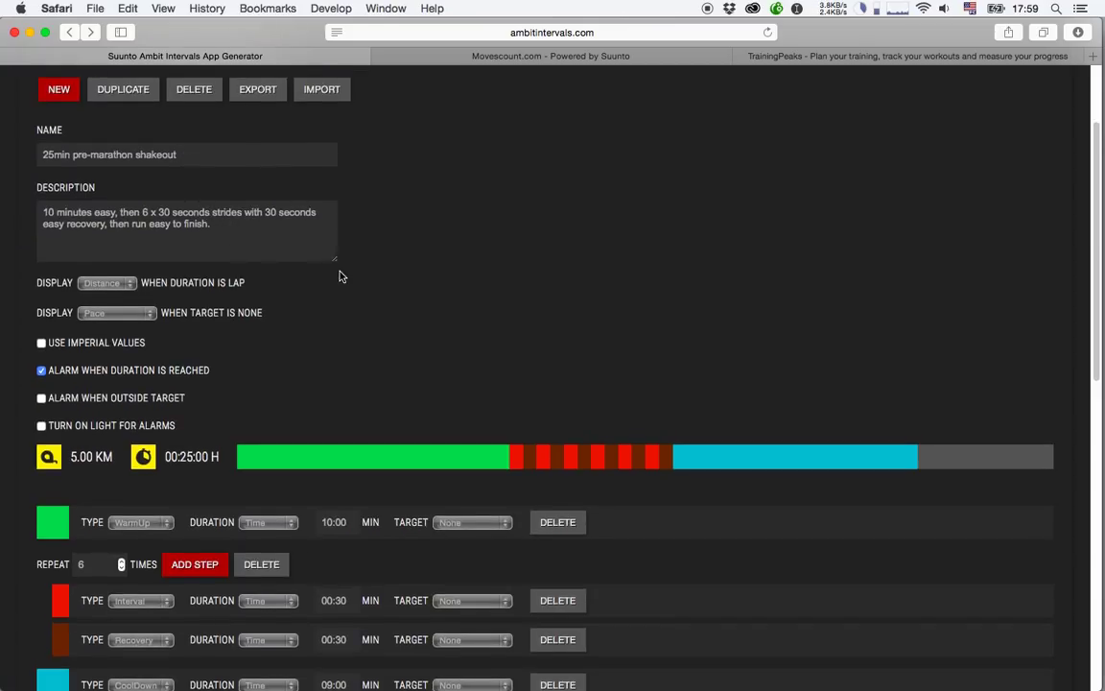
Step: Replace the description with the 40 minutes easy snippet and rename the workout '60mins w 12x20s strides'
left_click(289, 236)
key("super+a")
key("alt+super+c")
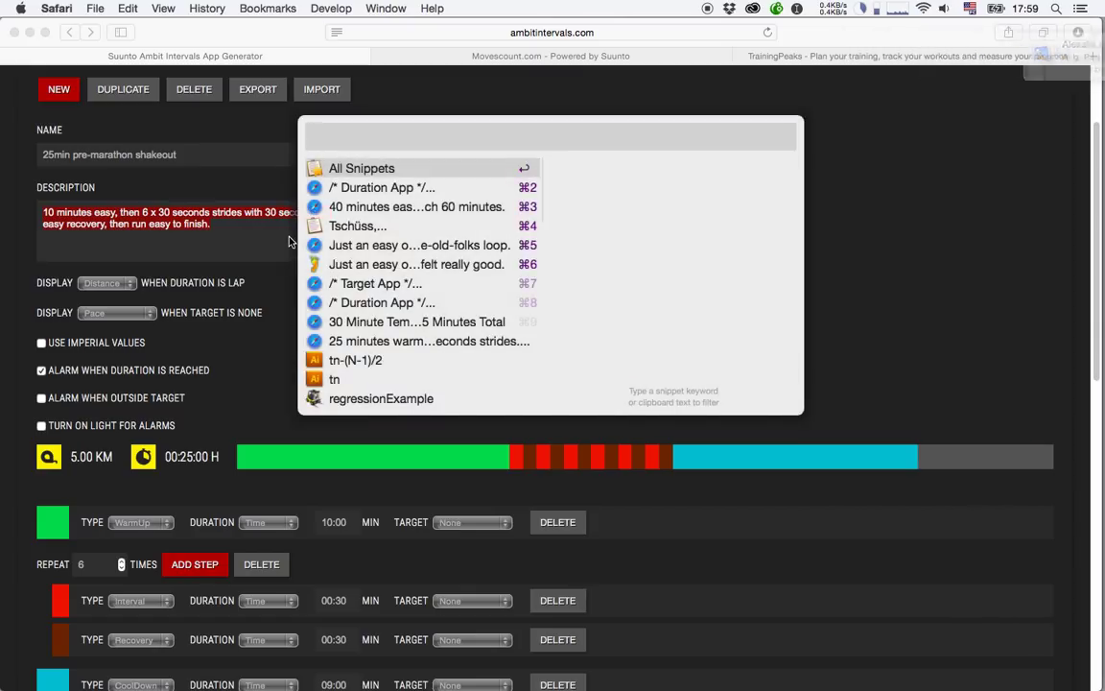
key("Down")
key("Down")
key("Return")
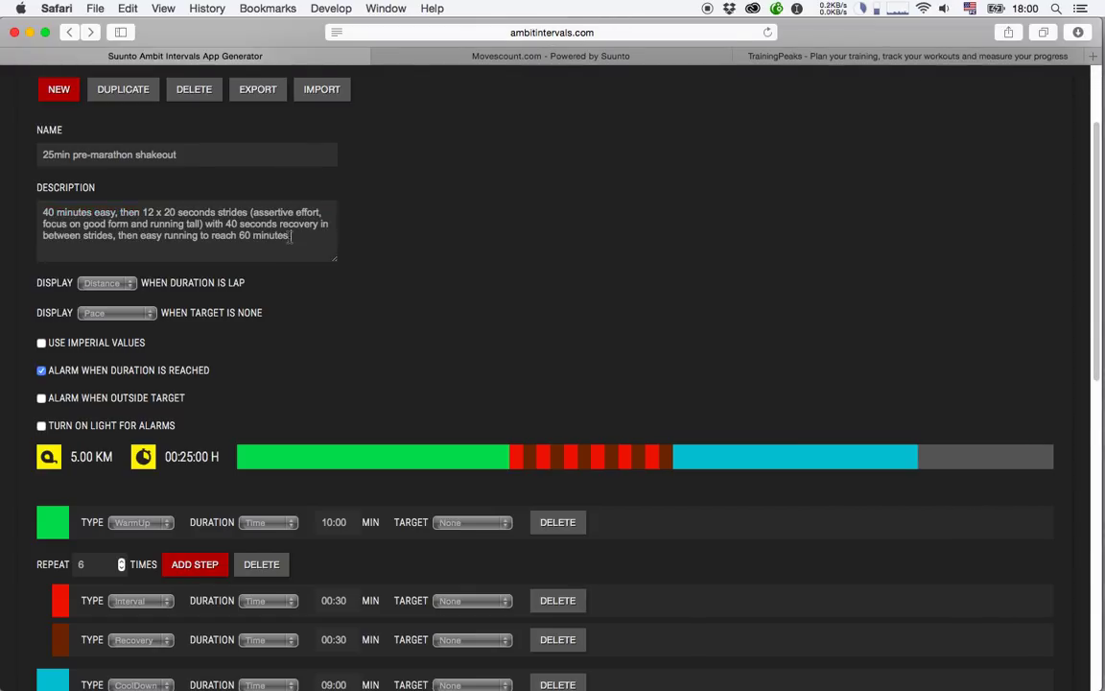
left_click_drag(184, 153, 21, 153)
type("60mins w 12x20s strides")
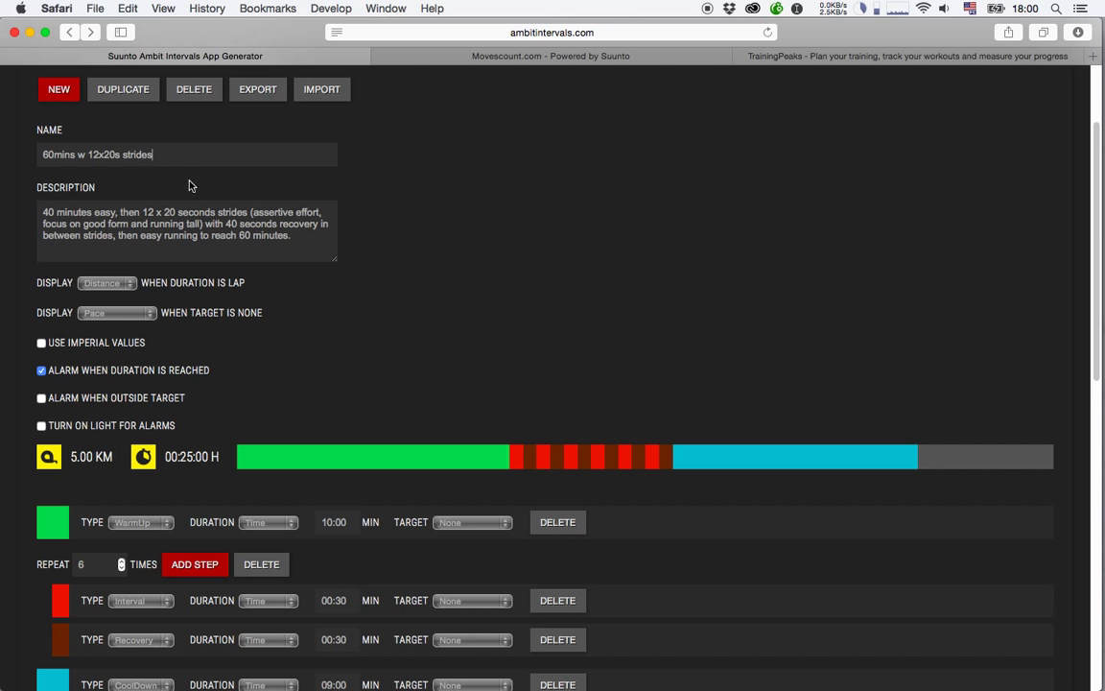
scroll(218, 193, "down", 15)
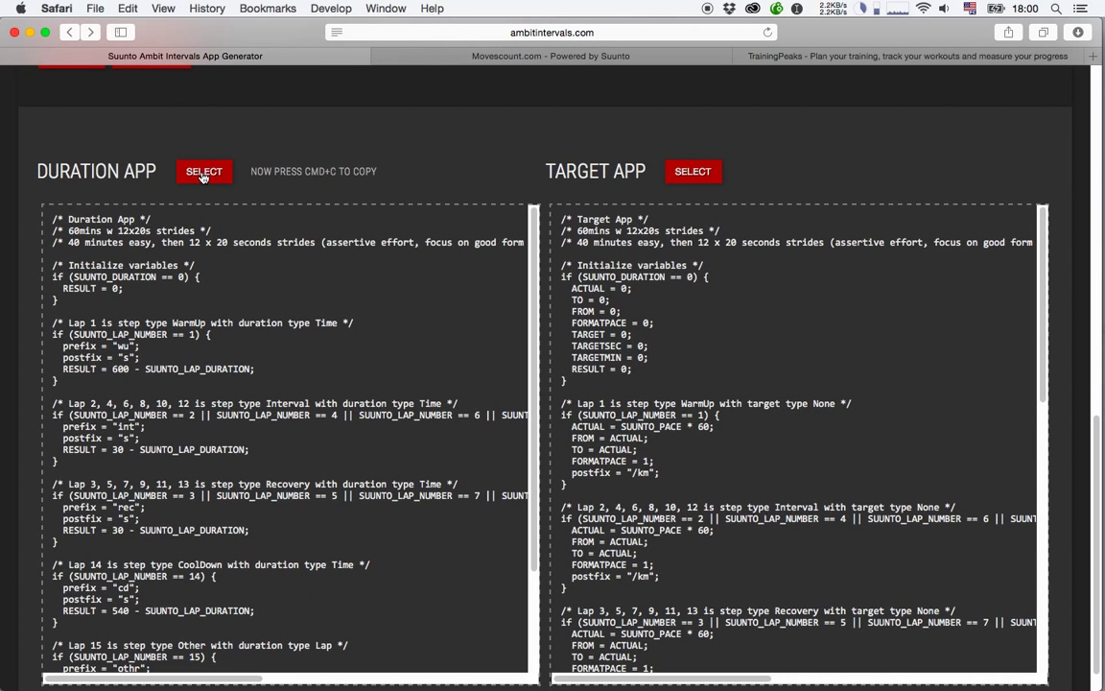
Step: Paste the regenerated '60mins w 12x20s strides' Duration App code over the INT DURATION code
left_click(450, 58)
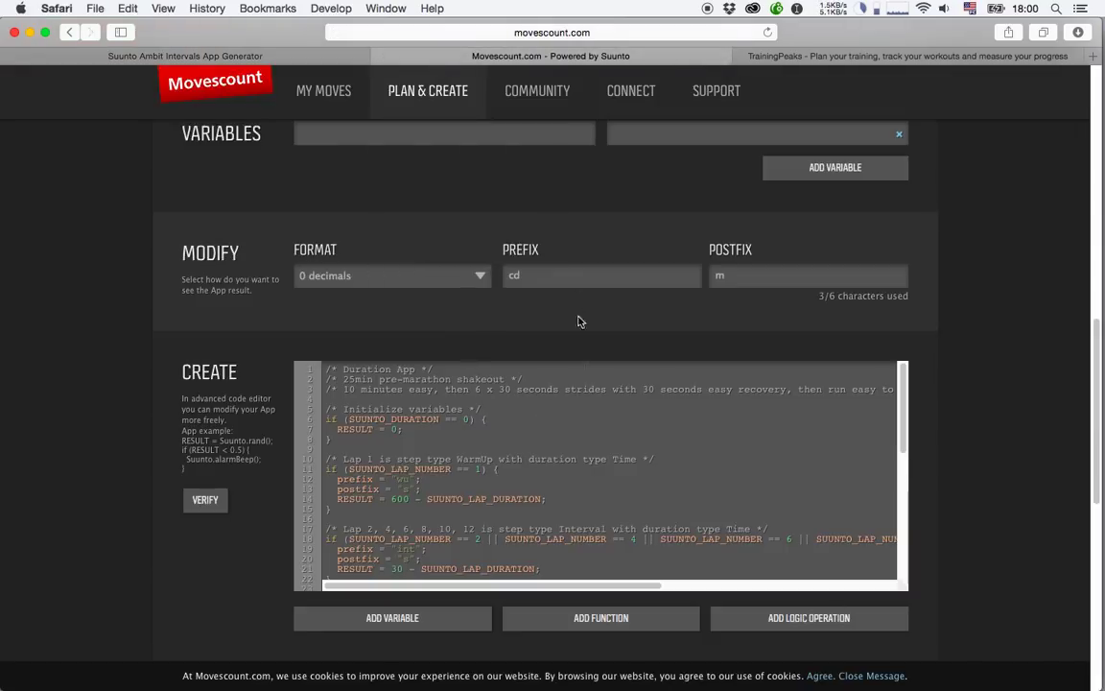
key("super+a")
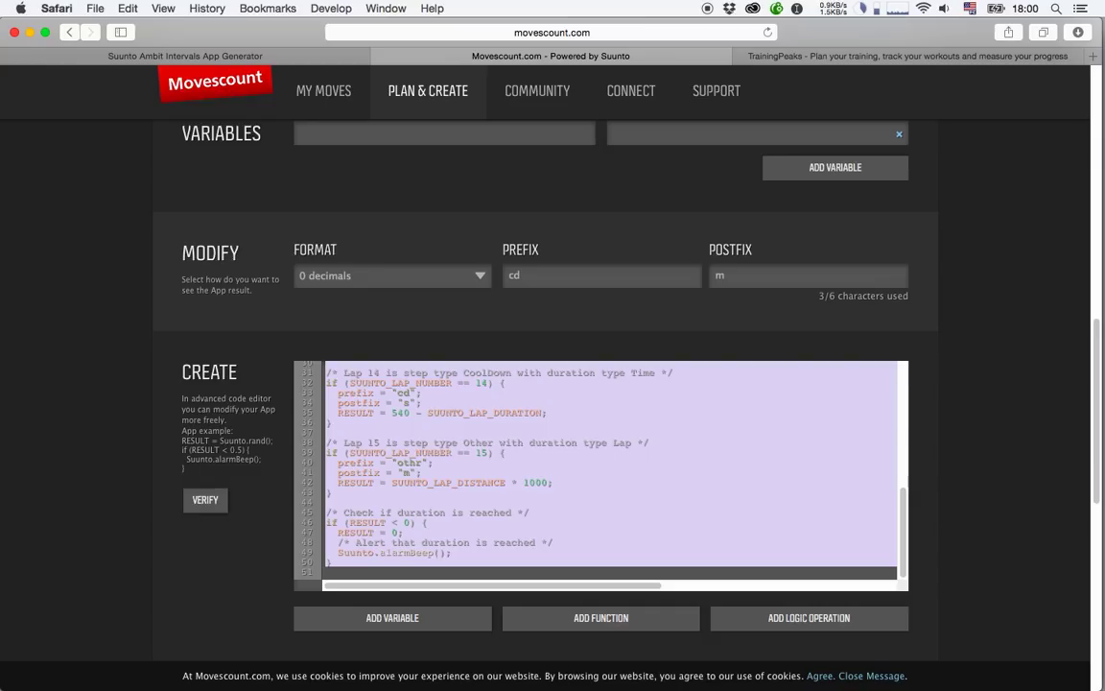
key("super+v")
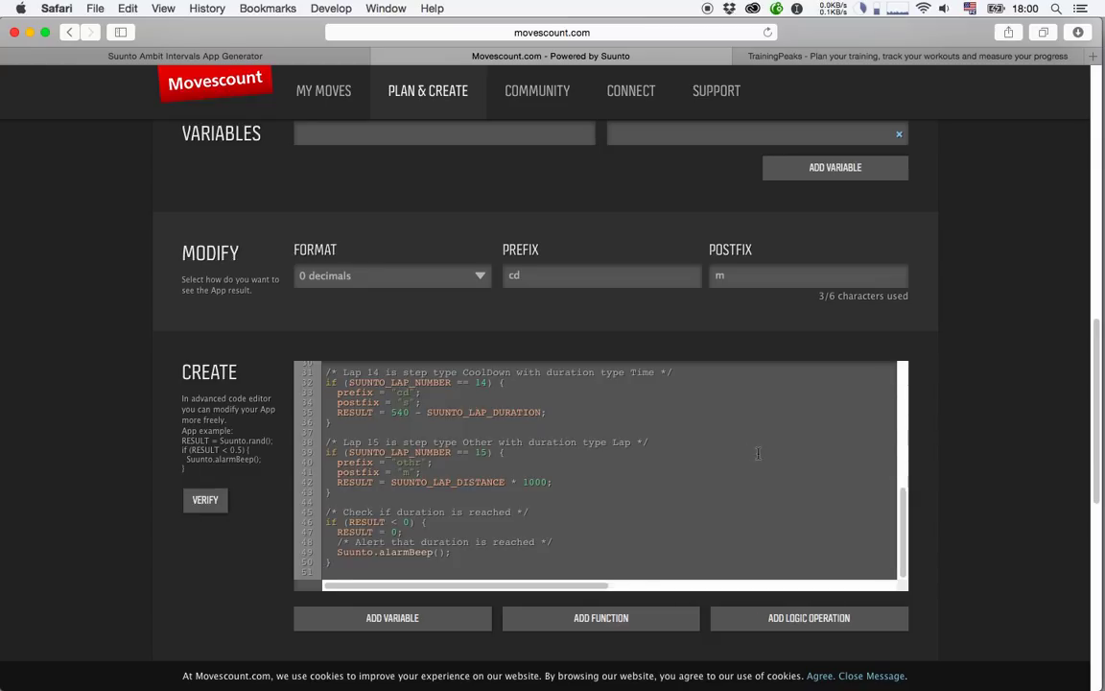
scroll(900, 376, "up", 10)
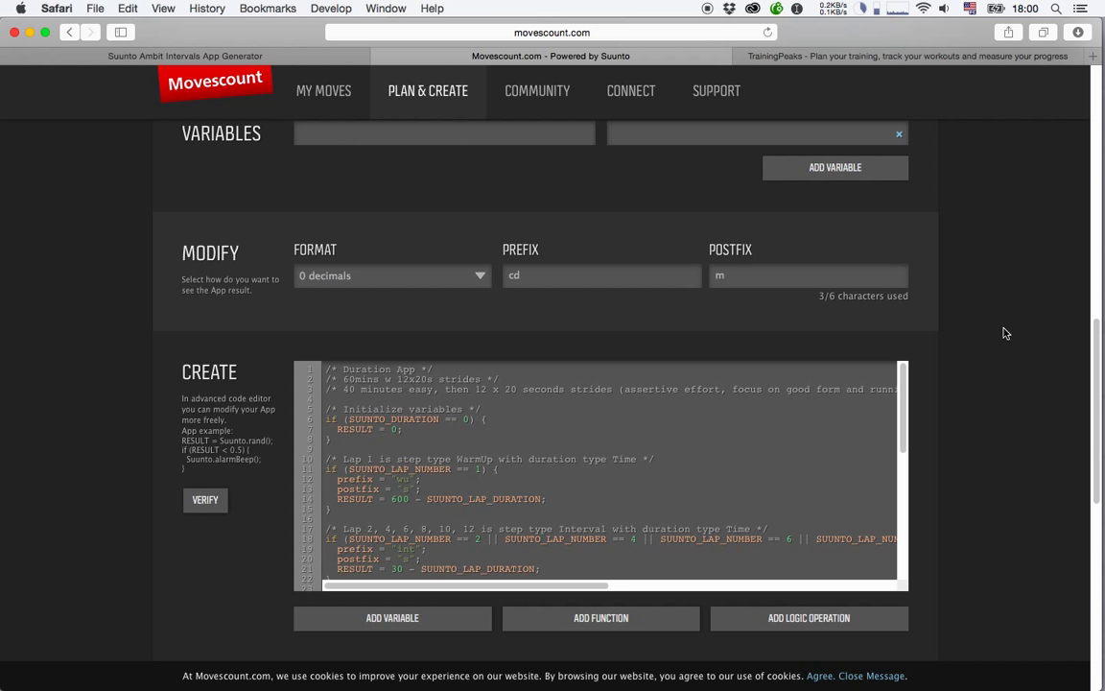
scroll(1004, 332, "up", 6)
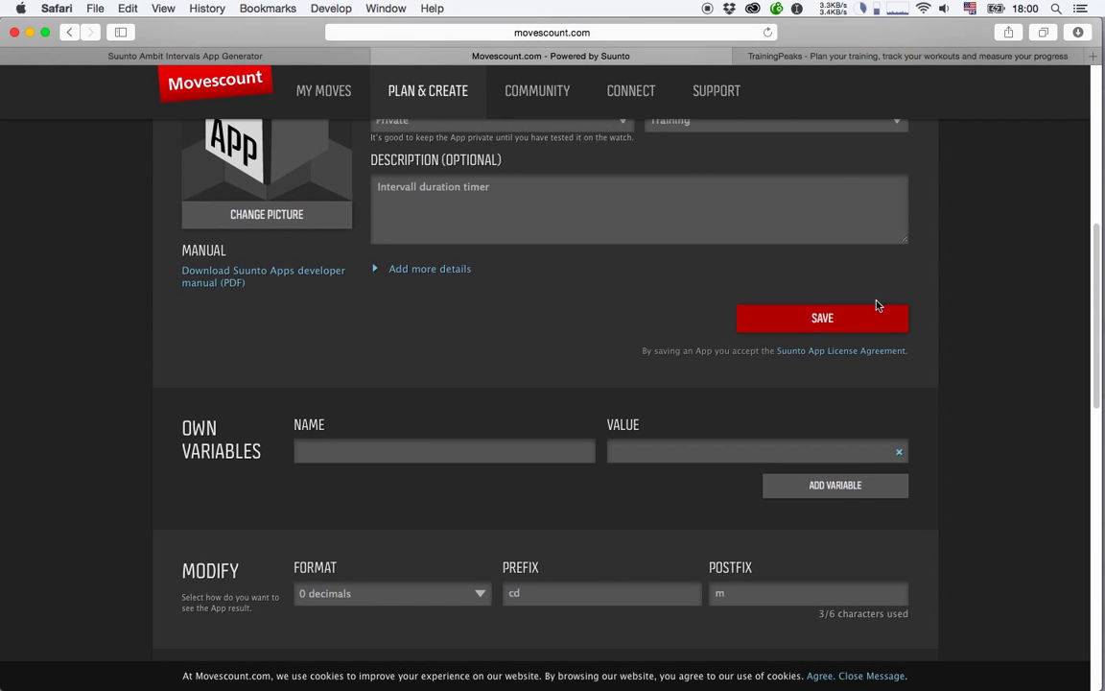
Step: Save INT DURATION, open INT TARGET from My Apps page 4, and select the generator's Target App code
left_click(875, 313)
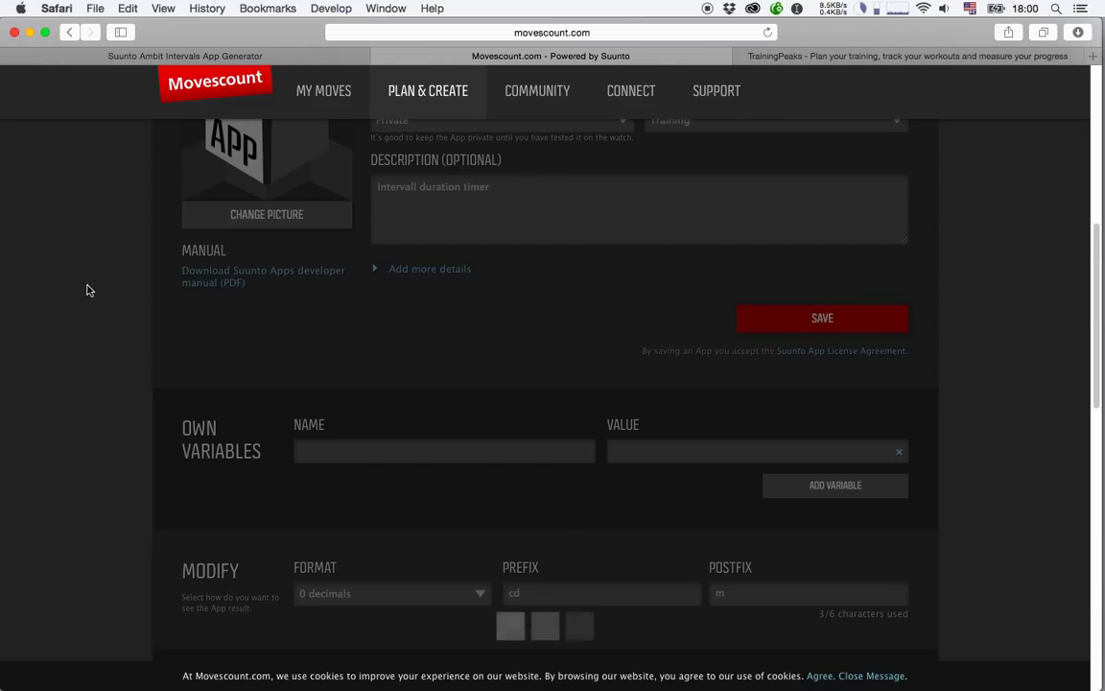
scroll(86, 289, "up", 5)
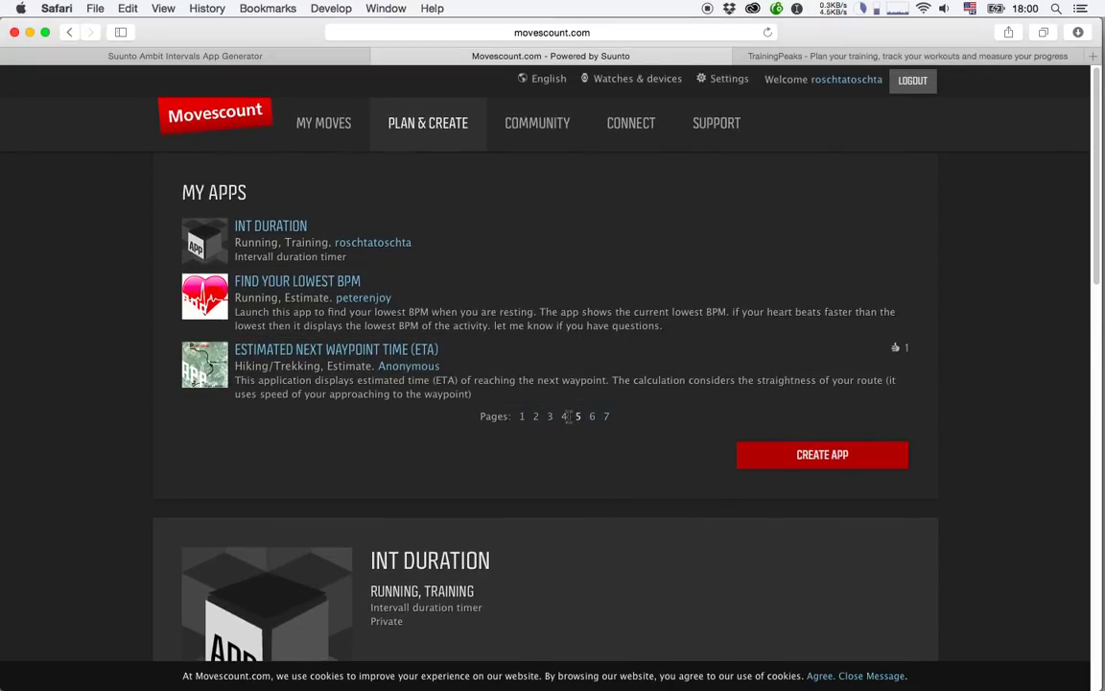
left_click(564, 416)
left_click(257, 353)
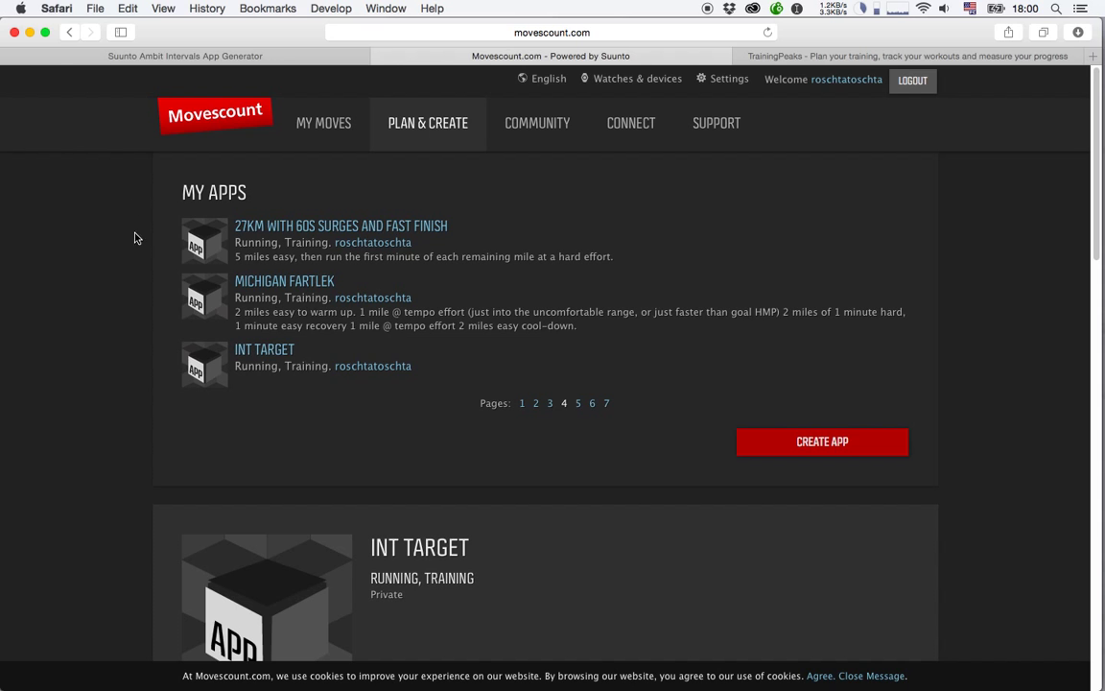
left_click(151, 56)
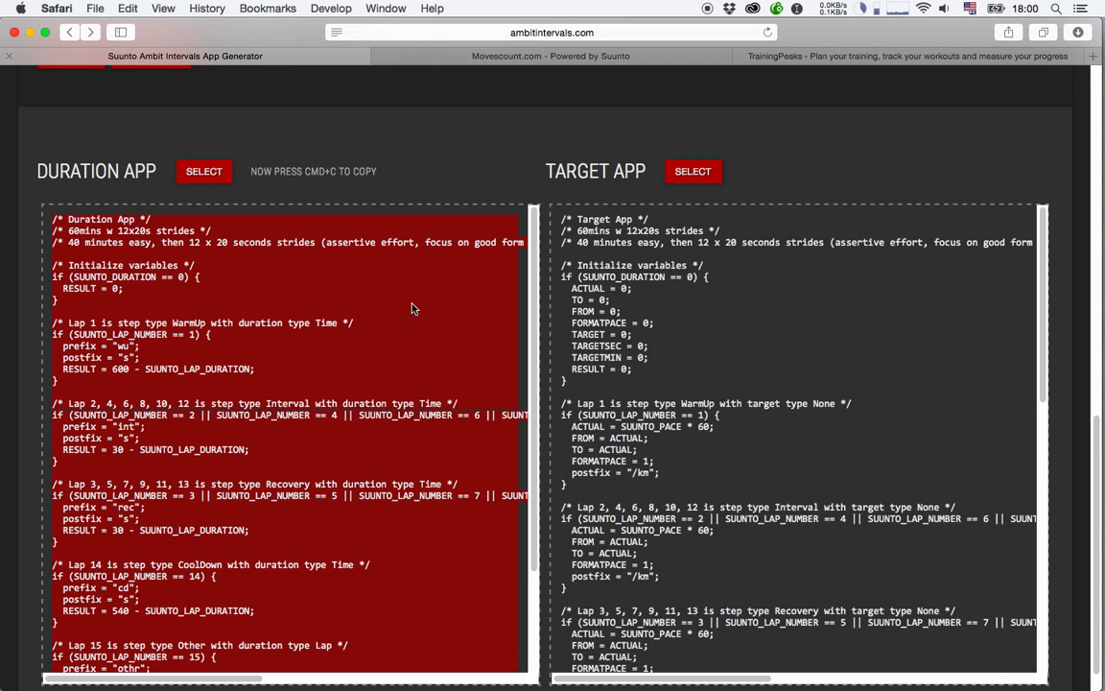
left_click(693, 172)
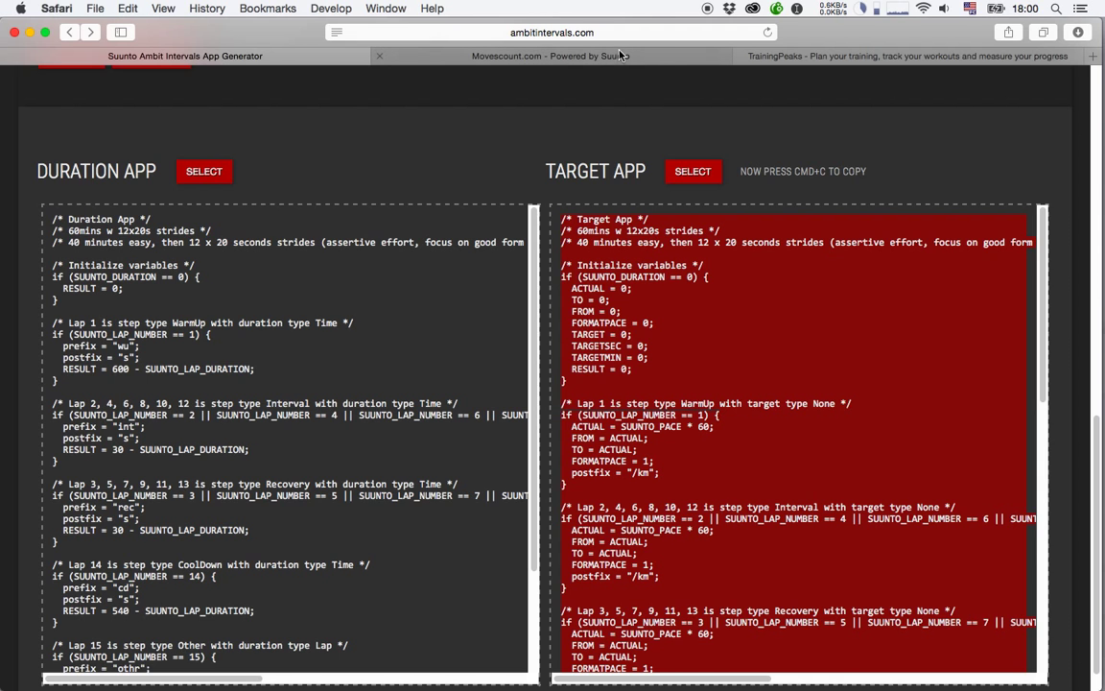
Step: Paste the copied Target App code over the INT TARGET app's existing code and save it
left_click(555, 50)
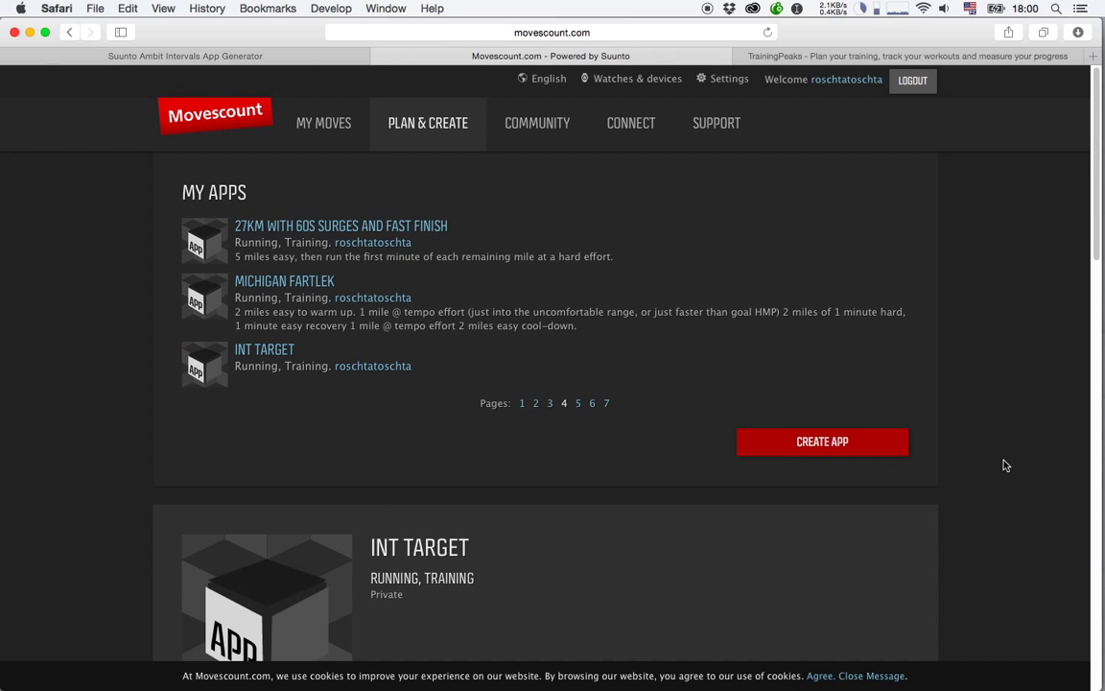
scroll(1002, 461, "down", 5)
left_click(873, 457)
scroll(1001, 462, "down", 13)
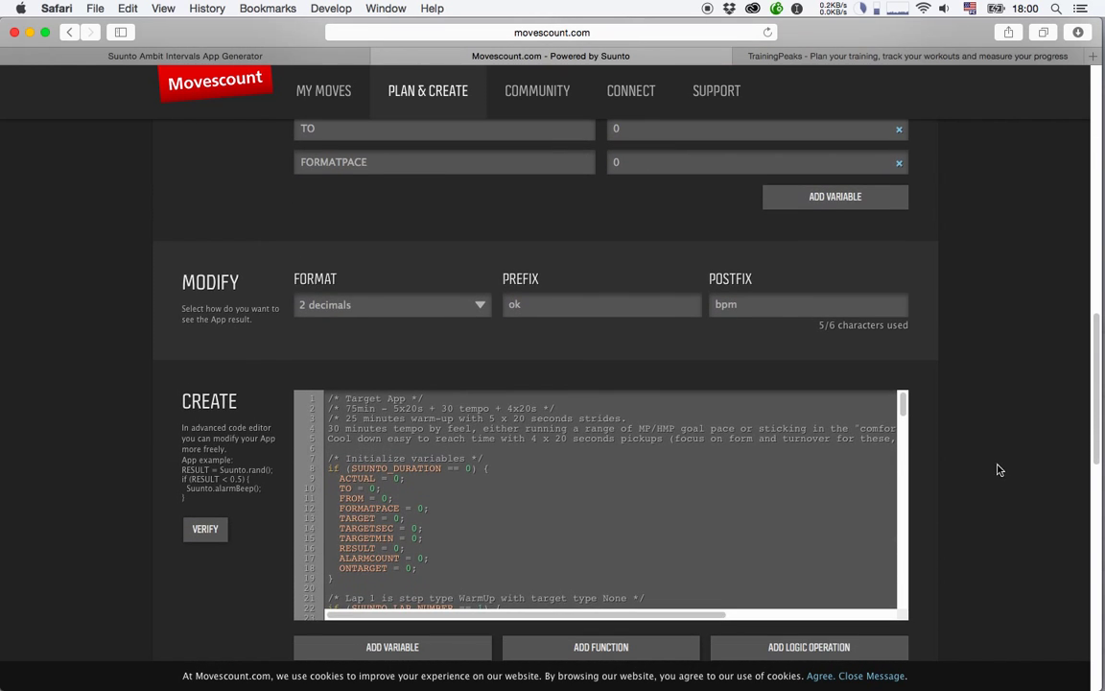
left_click(806, 533)
key("super+a")
key("super+v")
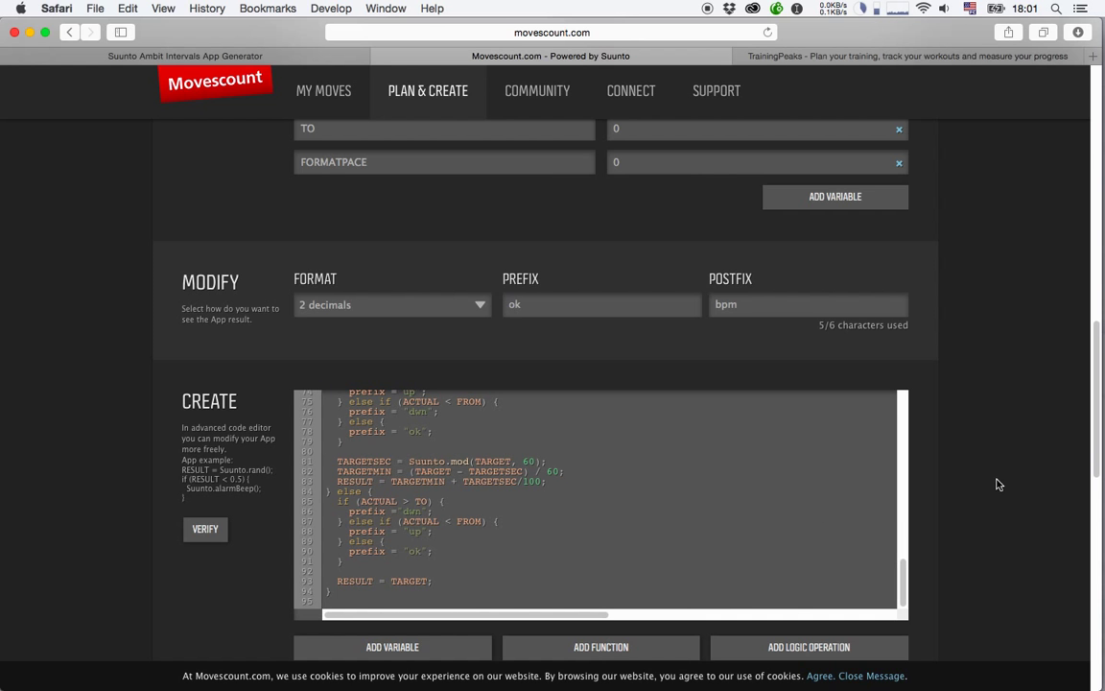
scroll(979, 484, "up", 10)
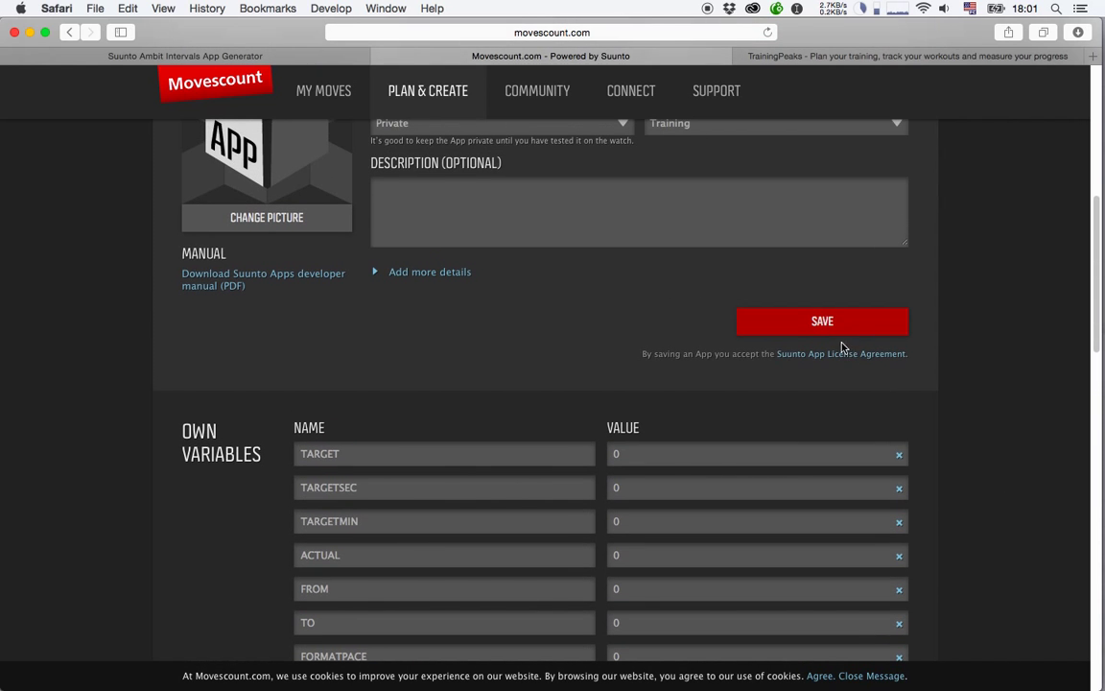
left_click(822, 322)
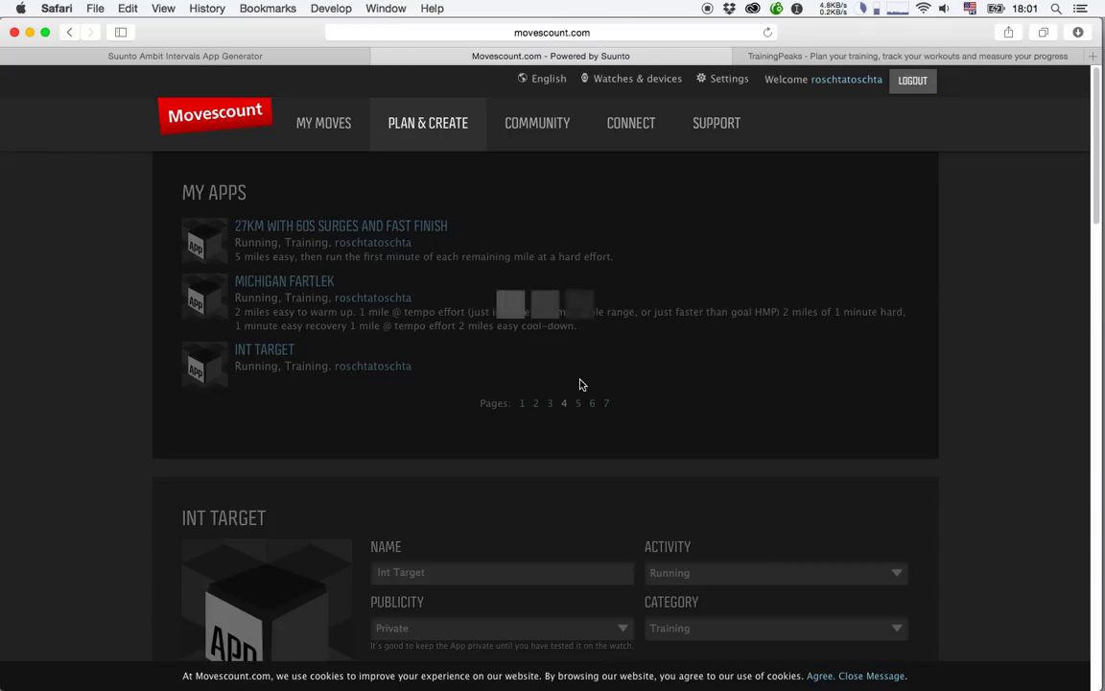
Step: Reload the stuck apps page, staying on it the first time and leaving on the second reload
key("super+r")
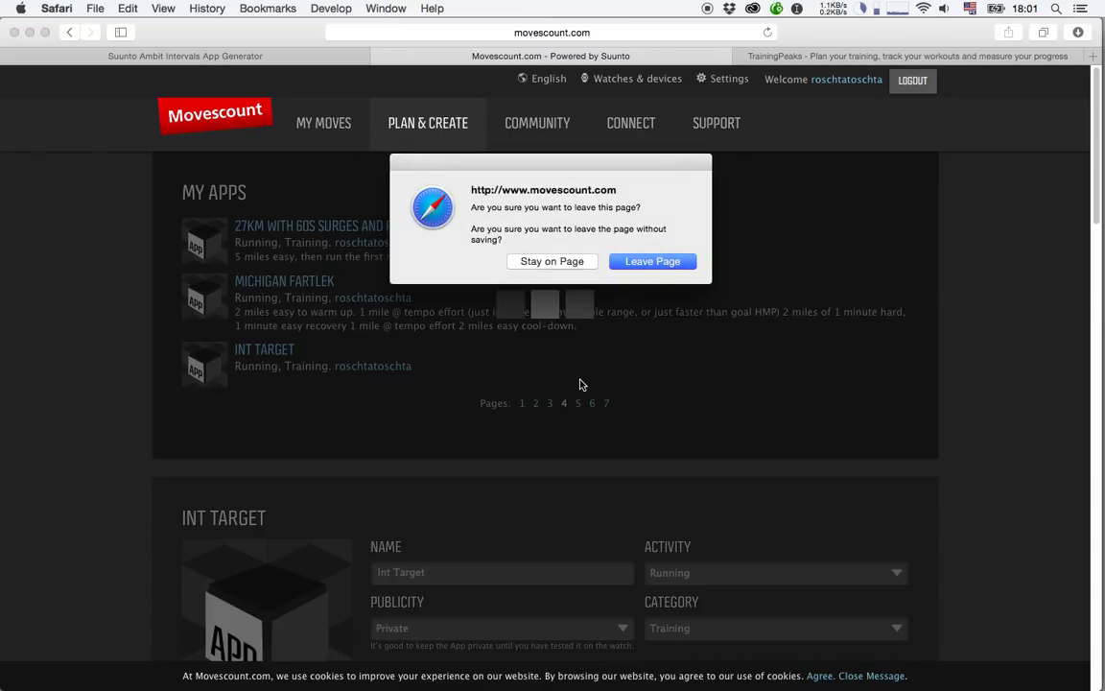
left_click(572, 268)
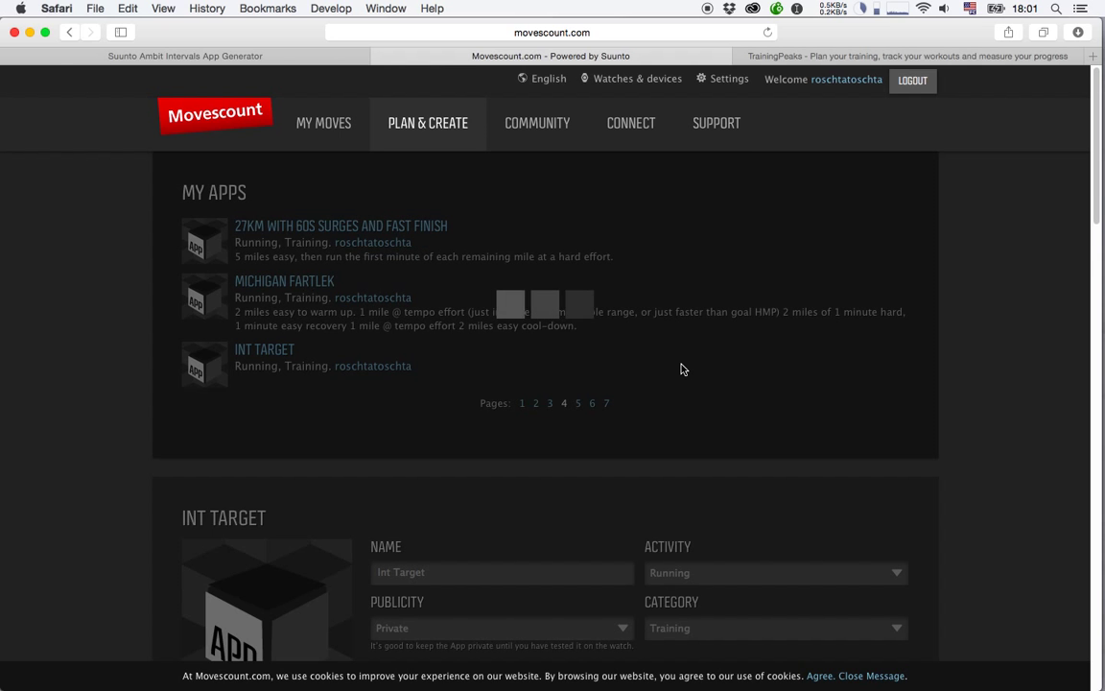
scroll(682, 370, "down", 2)
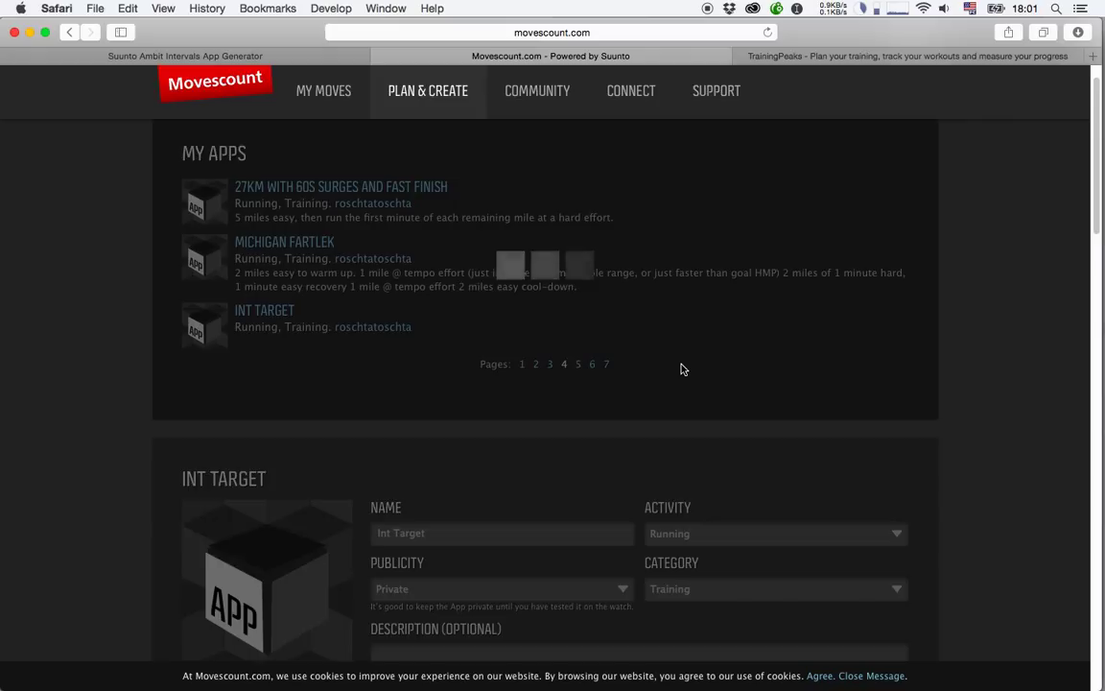
scroll(682, 369, "up", 2)
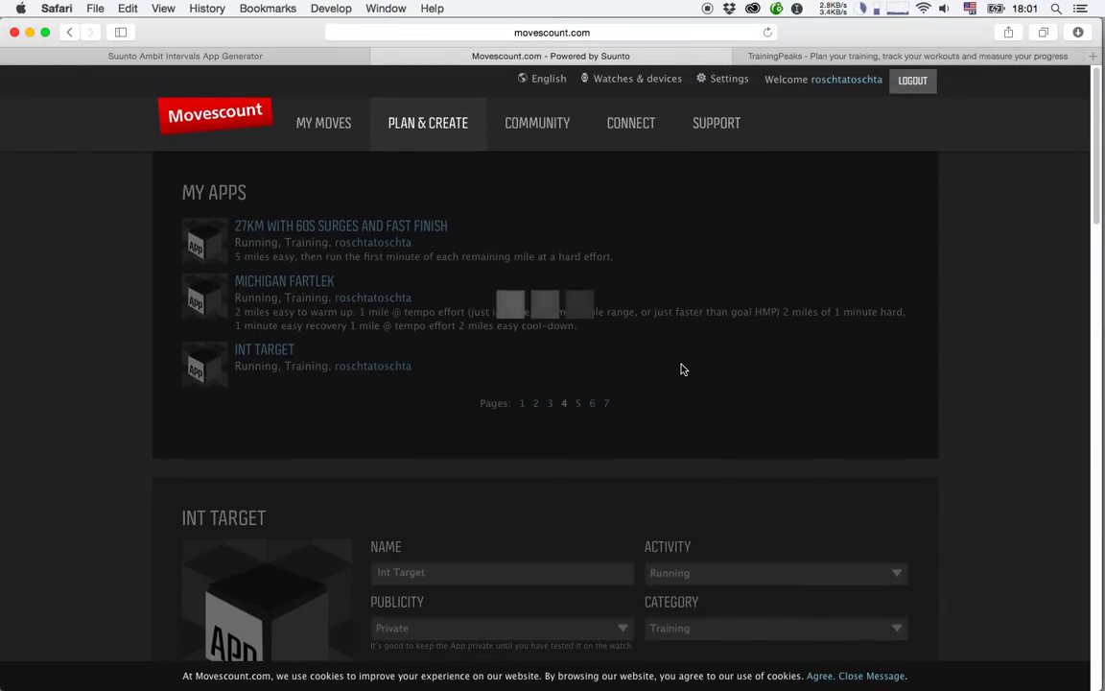
scroll(682, 369, "down", 5)
scroll(682, 369, "up", 5)
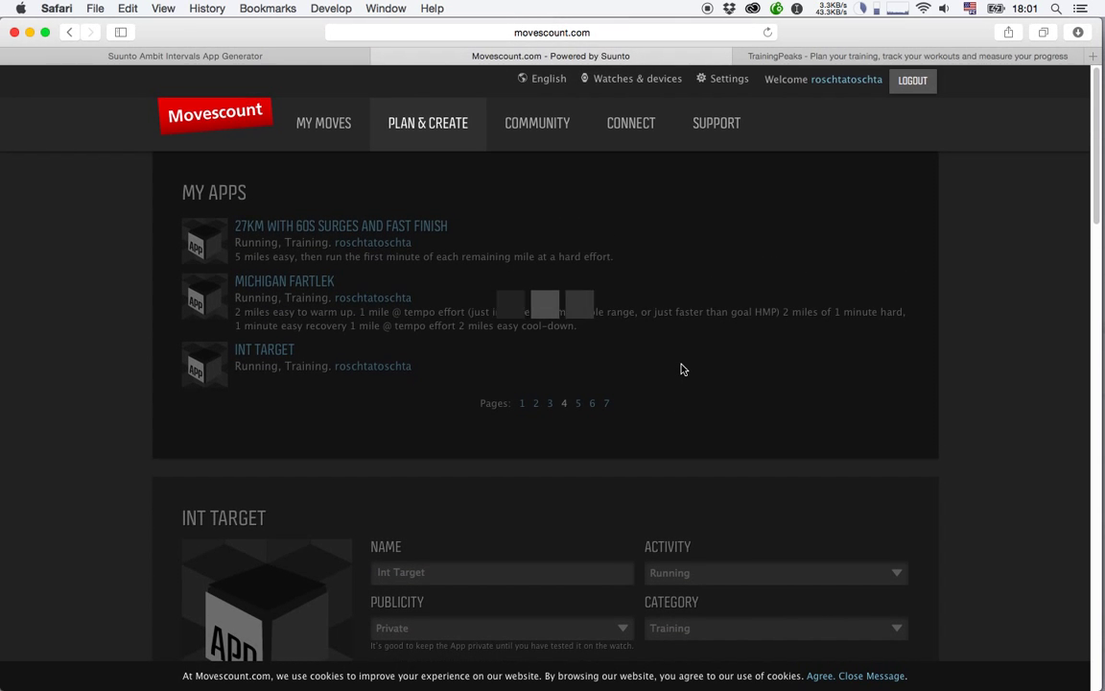
key("super+r")
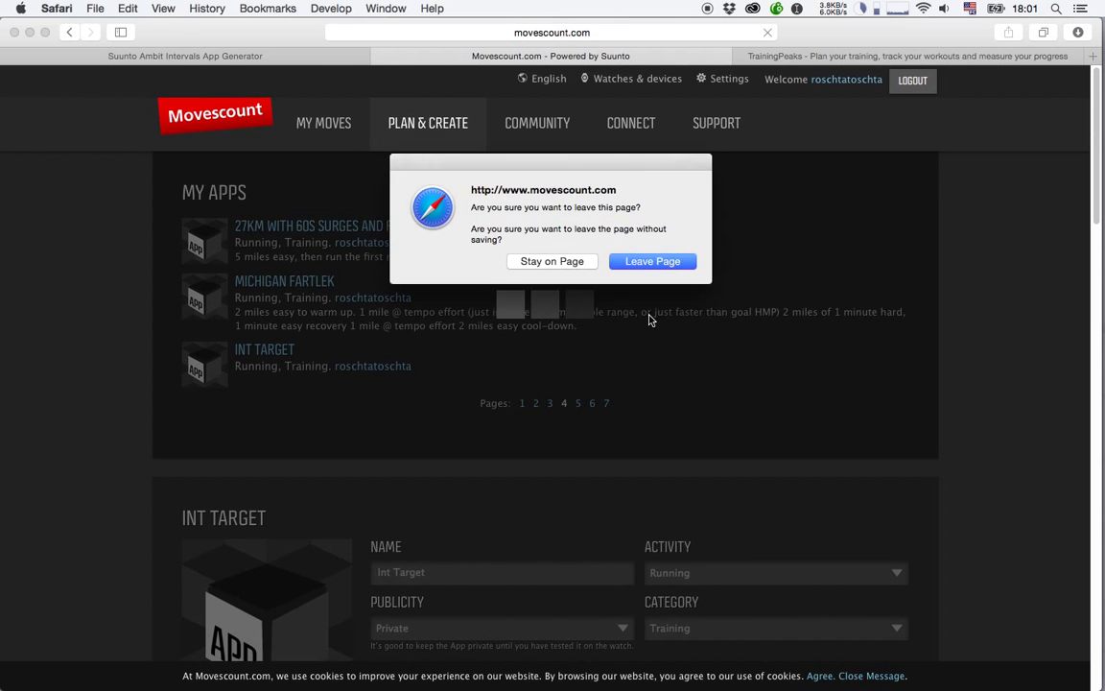
left_click(653, 266)
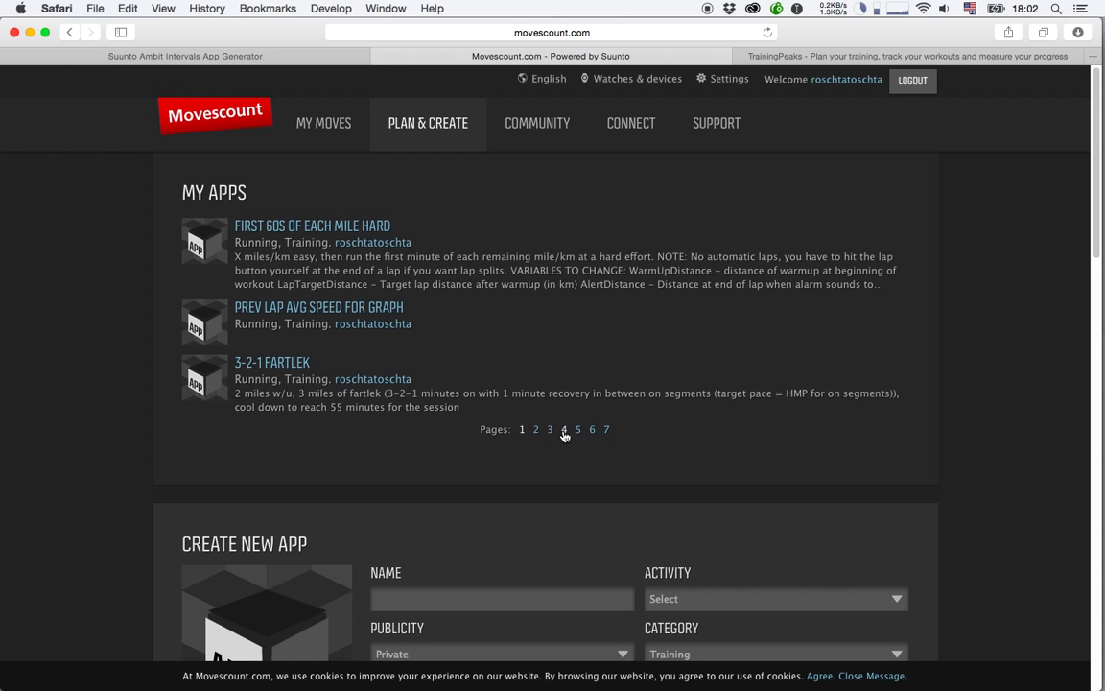
Step: Open INT TARGET from page 4 of My Apps and paste the copied target code
left_click(564, 429)
left_click(271, 352)
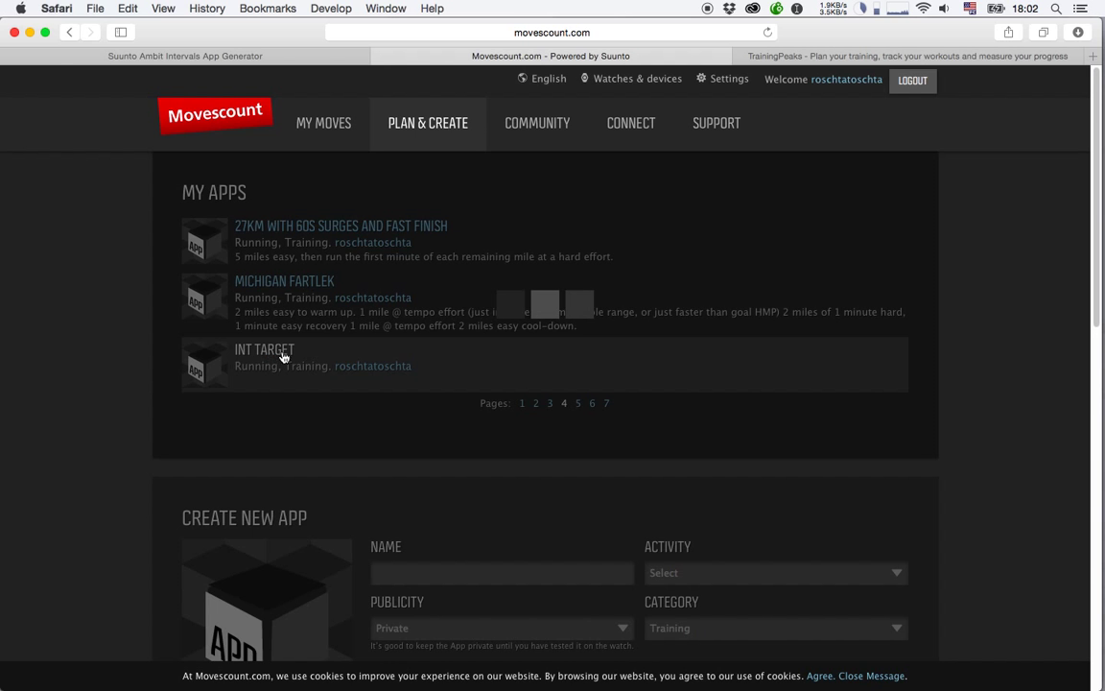
scroll(1012, 410, "down", 10)
scroll(1015, 408, "down", 2)
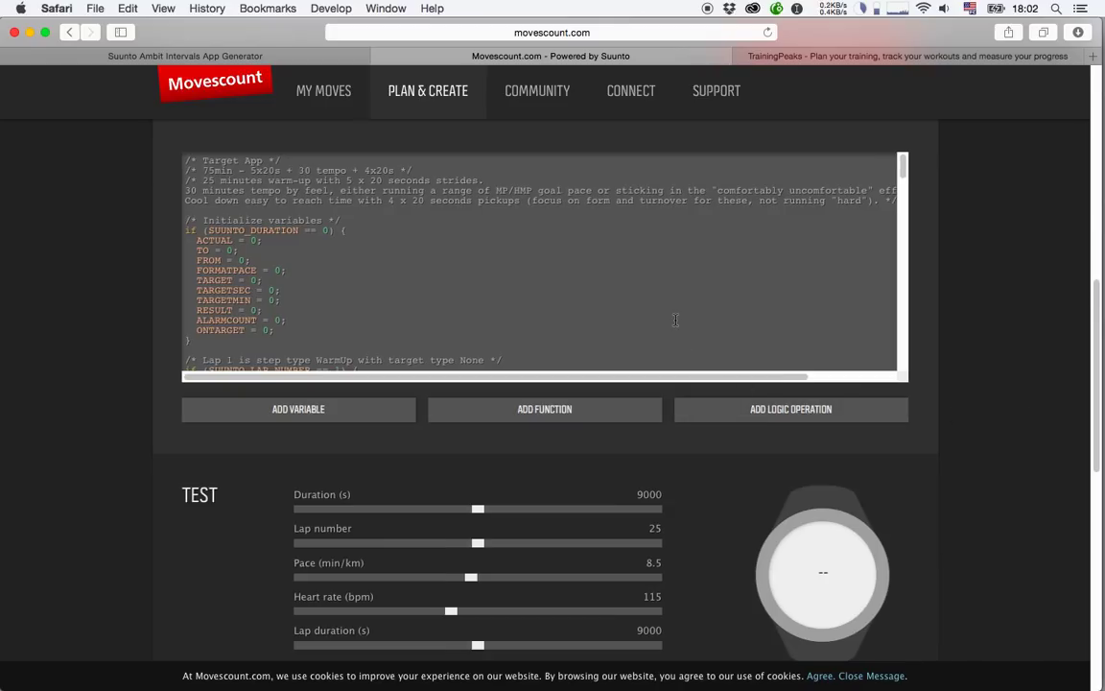
key("super+a")
key("super+v")
scroll(1027, 328, "up", 10)
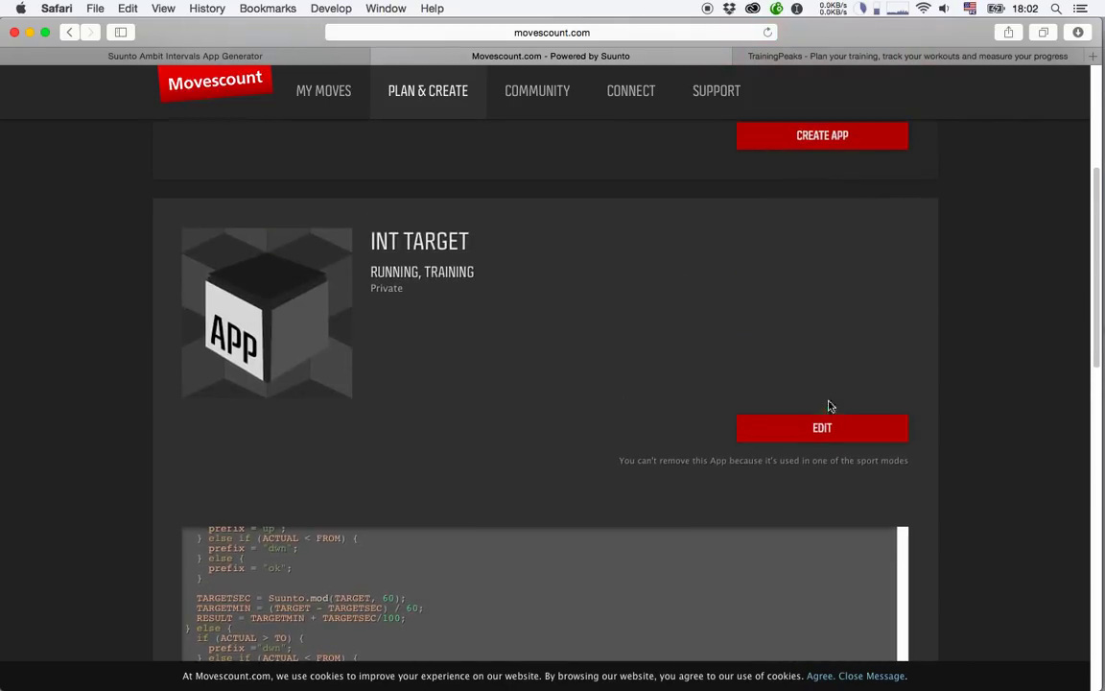
Step: Put INT TARGET into edit mode and save its '60mins w 12x20s strides' Target App code
left_click(838, 428)
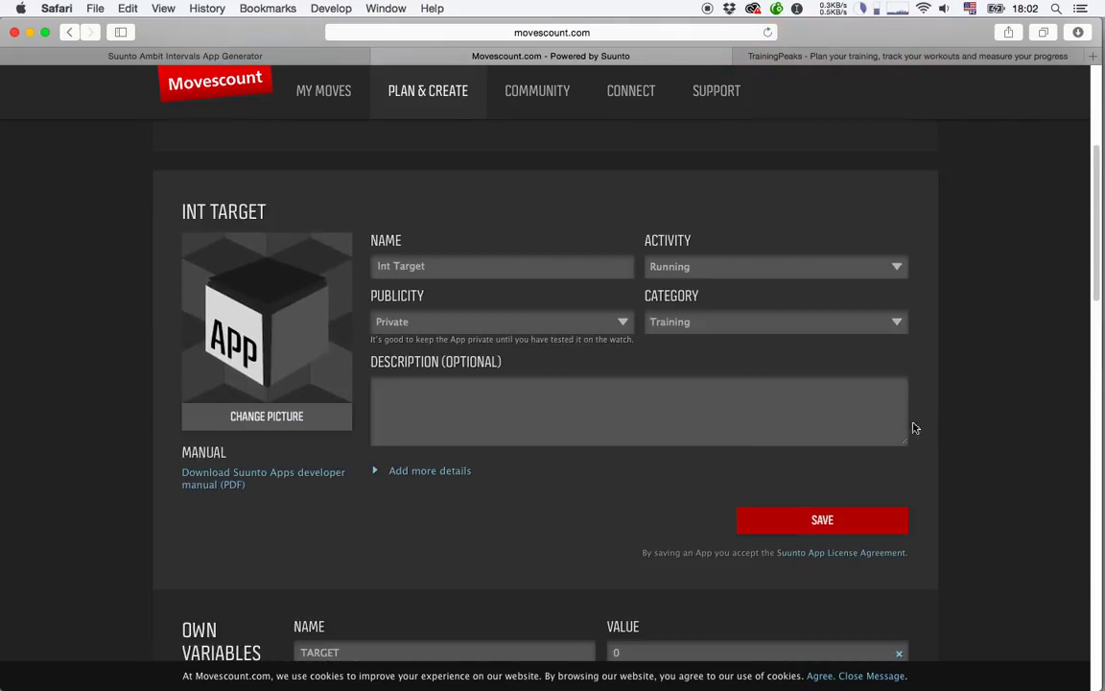
scroll(962, 427, "down", 10)
scroll(964, 427, "down", 5)
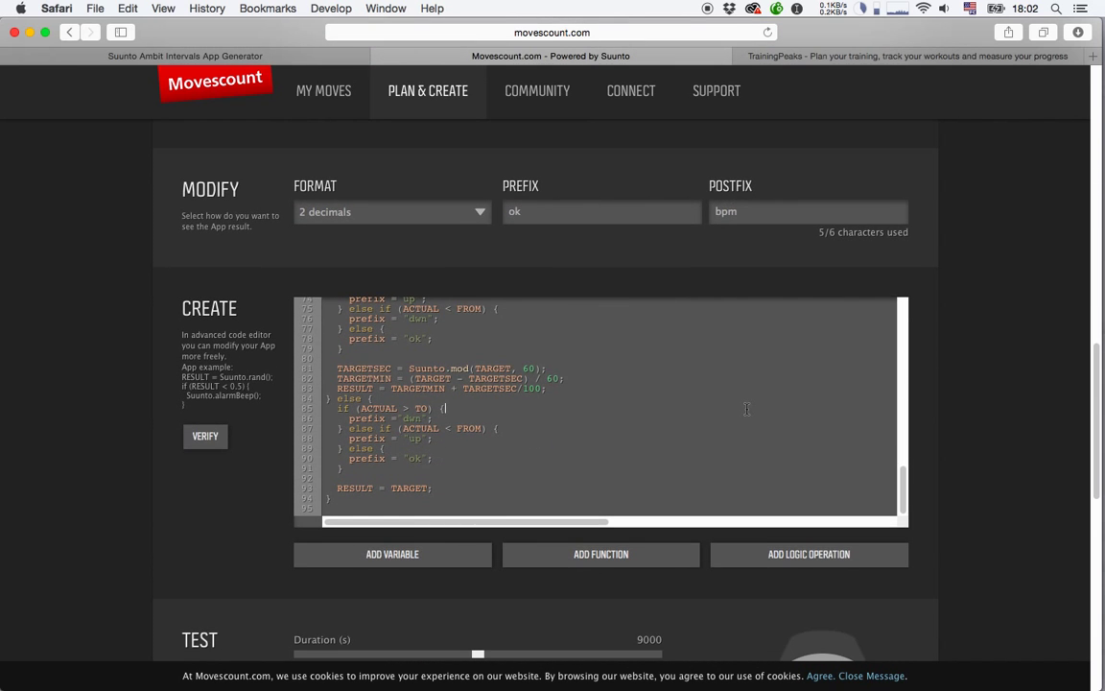
key("super+a")
left_click(880, 400)
scroll(975, 329, "up", 10)
left_click(814, 278)
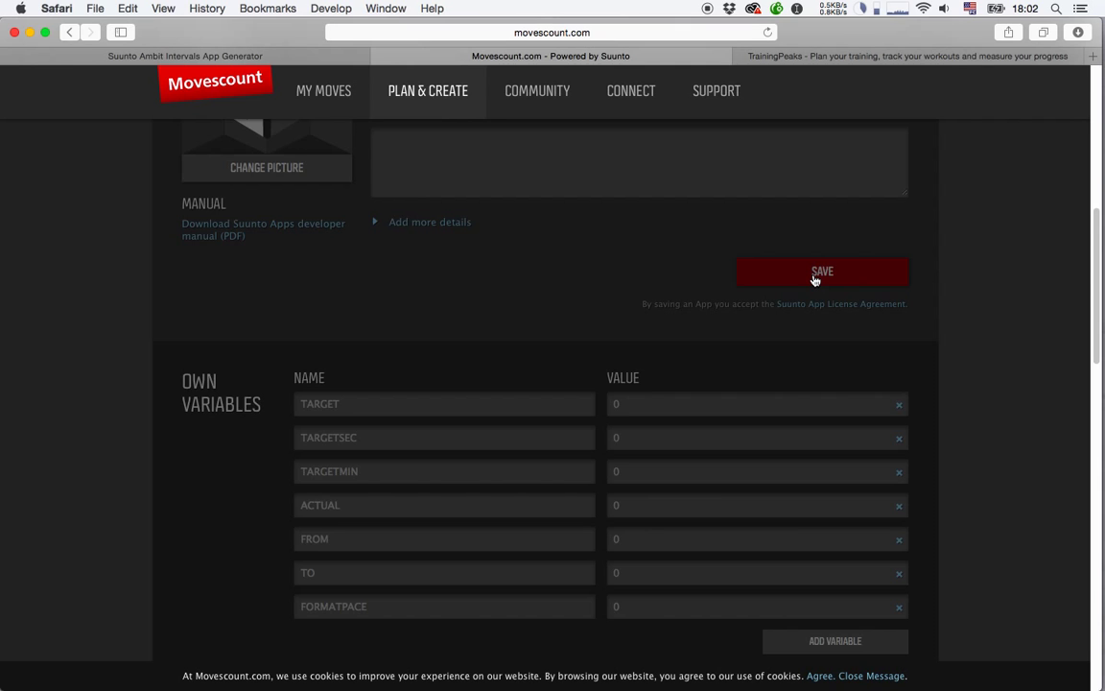
scroll(1020, 232, "up", 5)
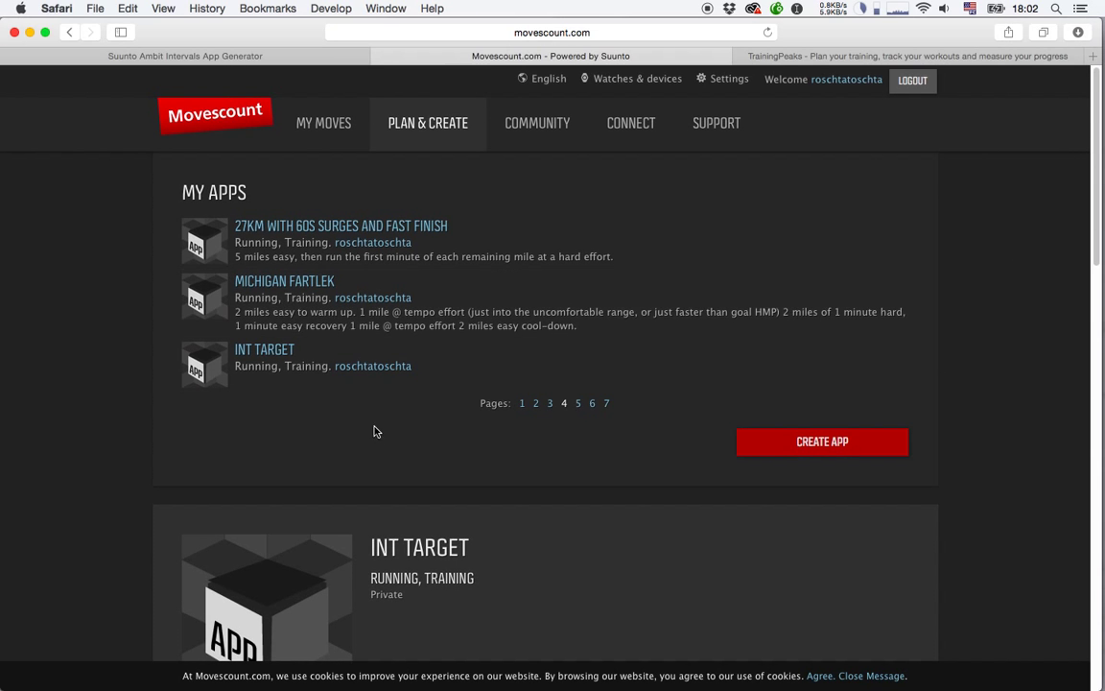
scroll(374, 449, "down", 10)
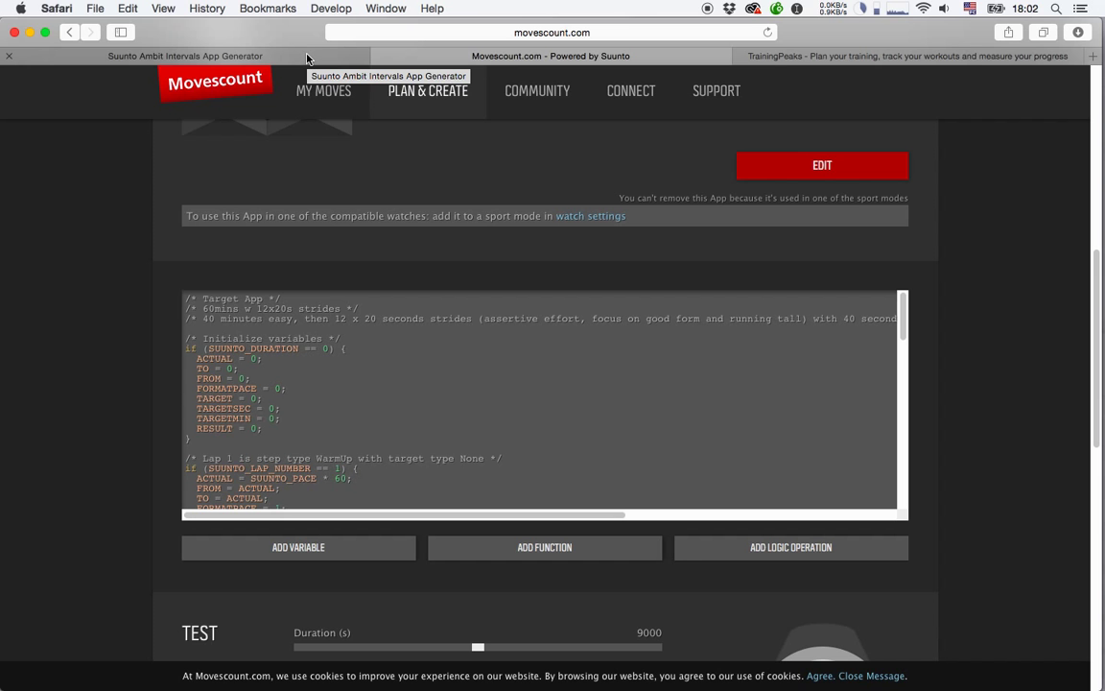
Step: Look over the generator's interval steps and code boxes, then go back to Movescount
left_click(307, 56)
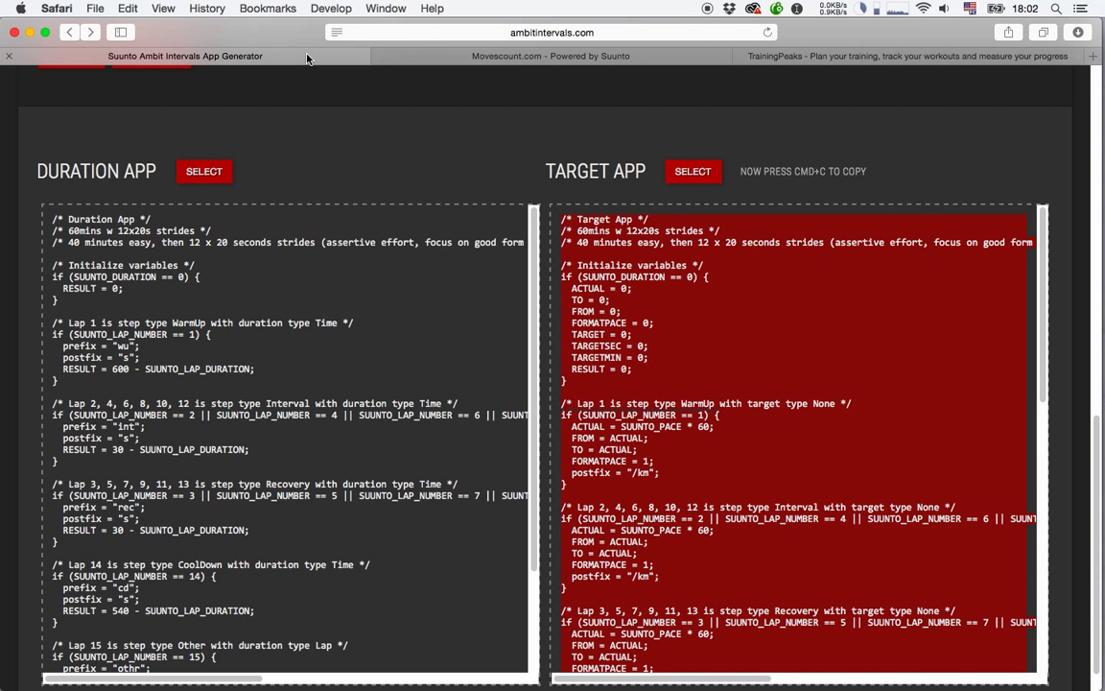
scroll(289, 152, "up", 10)
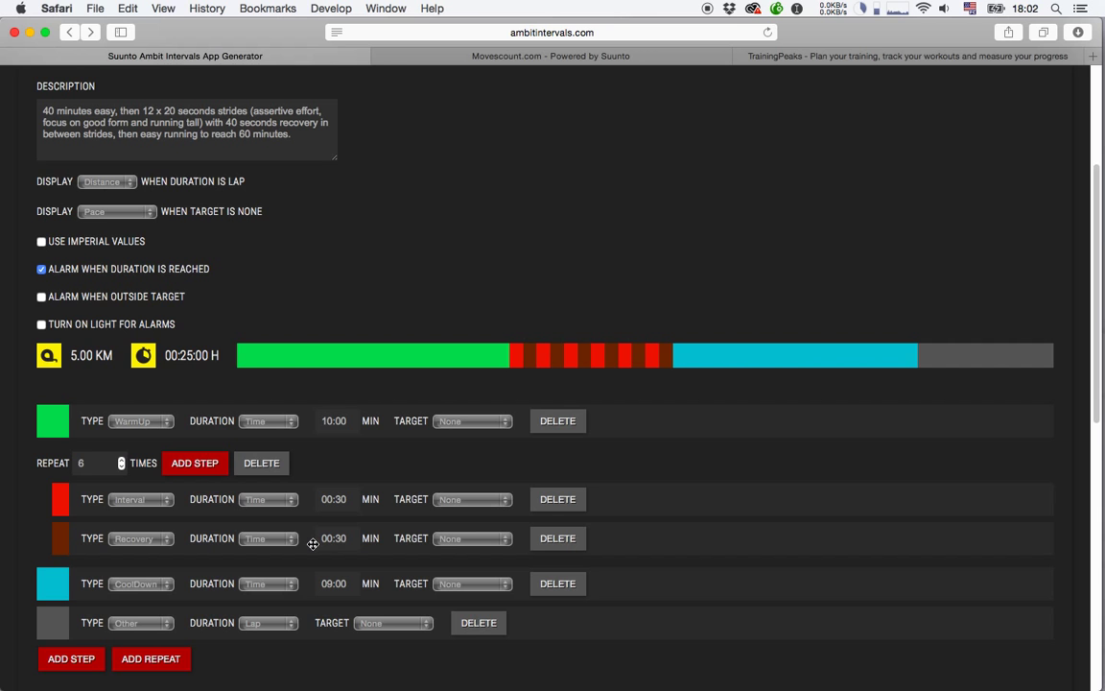
scroll(316, 544, "down", 5)
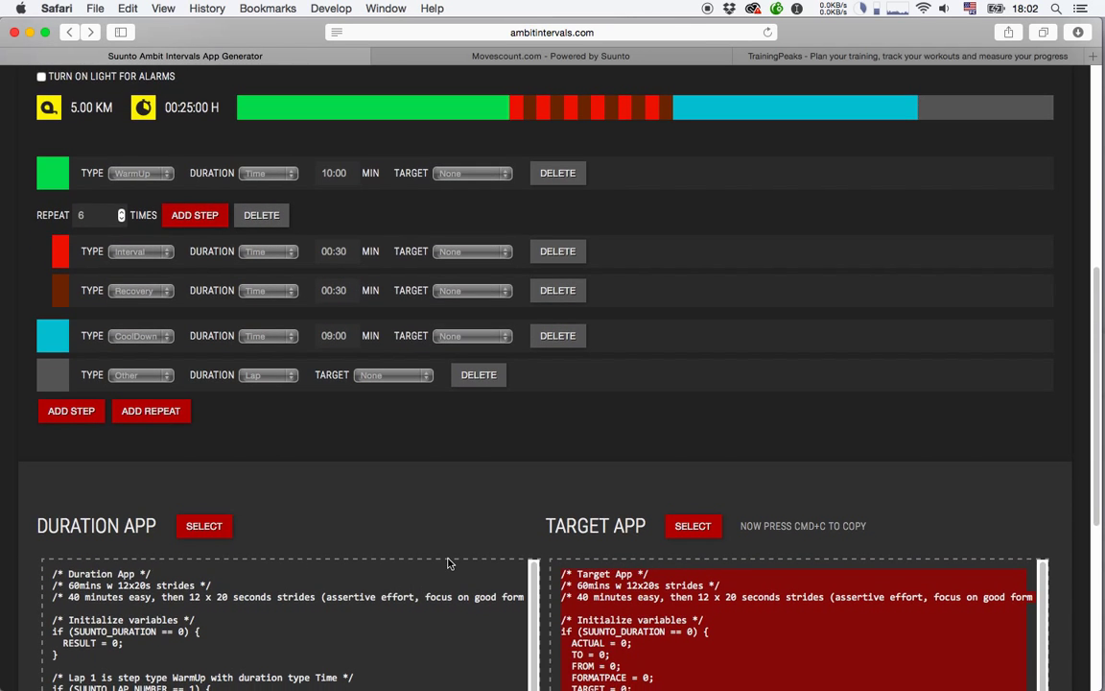
scroll(439, 451, "down", 5)
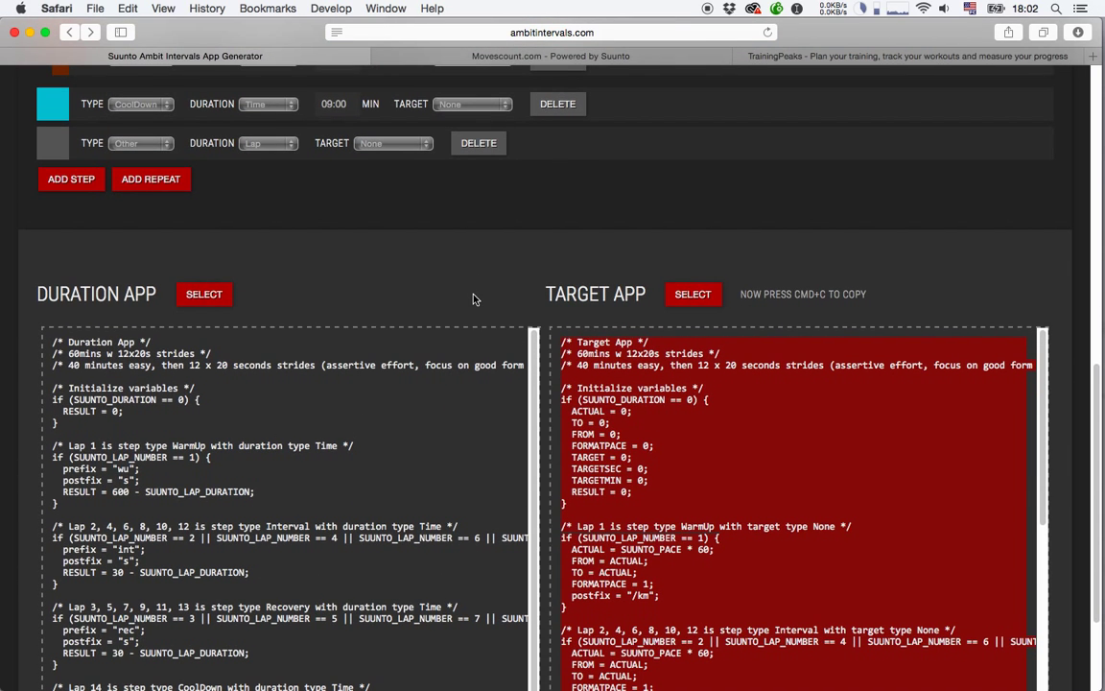
scroll(473, 299, "up", 4)
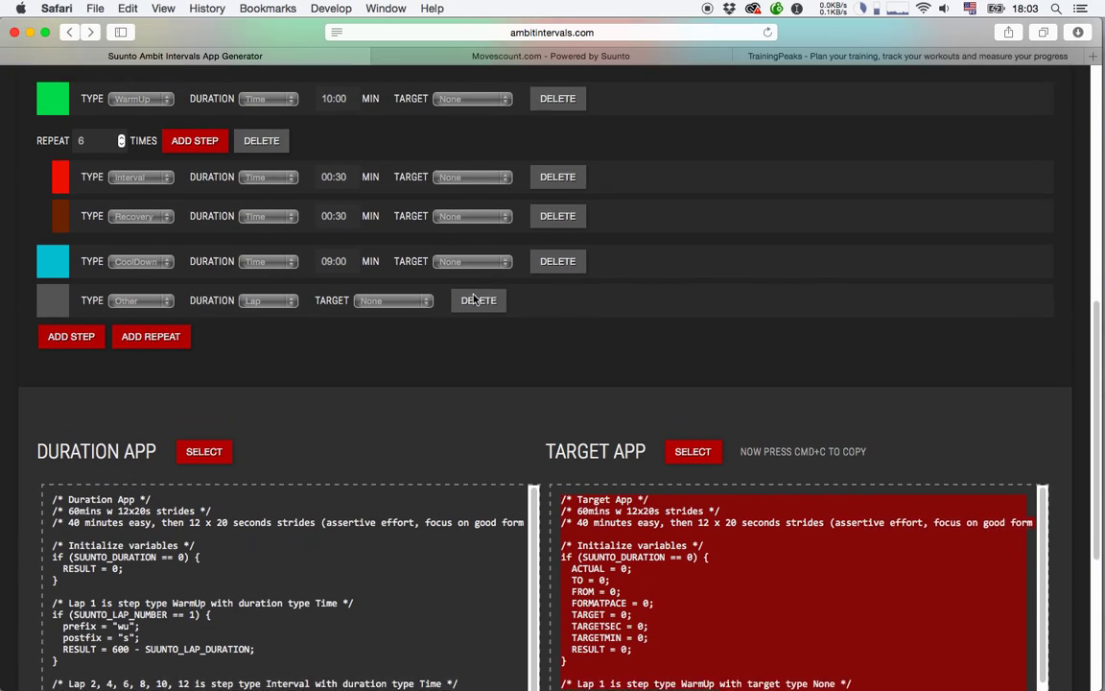
scroll(374, 164, "up", 1)
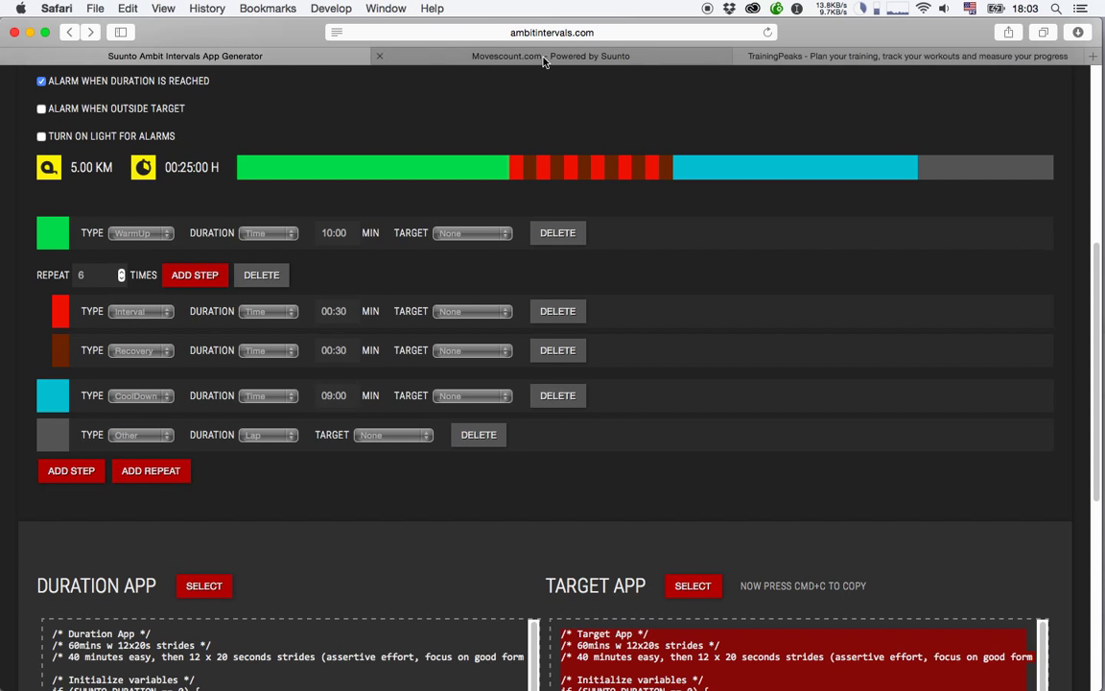
left_click(488, 54)
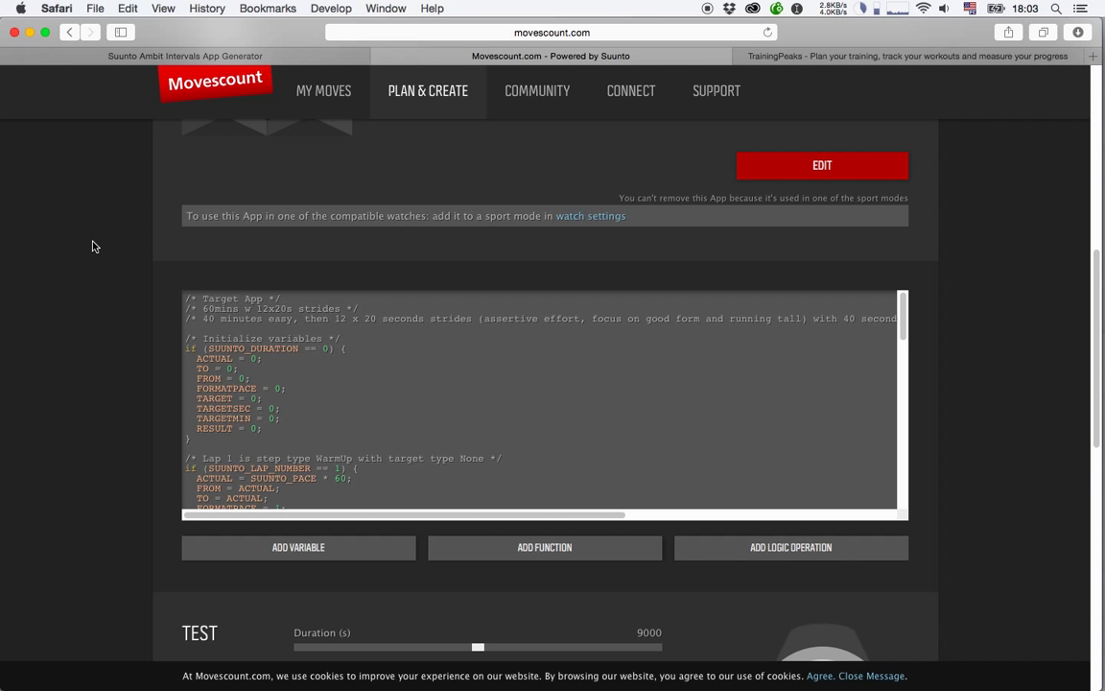
Step: Open the Suunto Ambit2 watch settings and start a new sport mode from the Sport Modes section
scroll(93, 246, "up", 10)
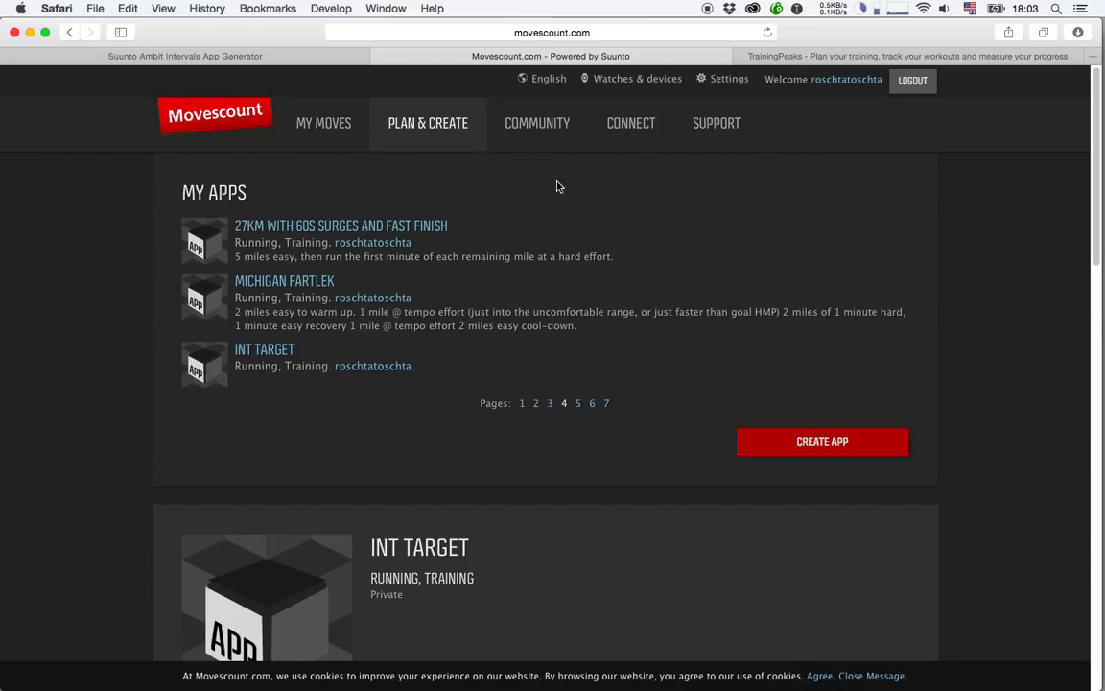
left_click(629, 103)
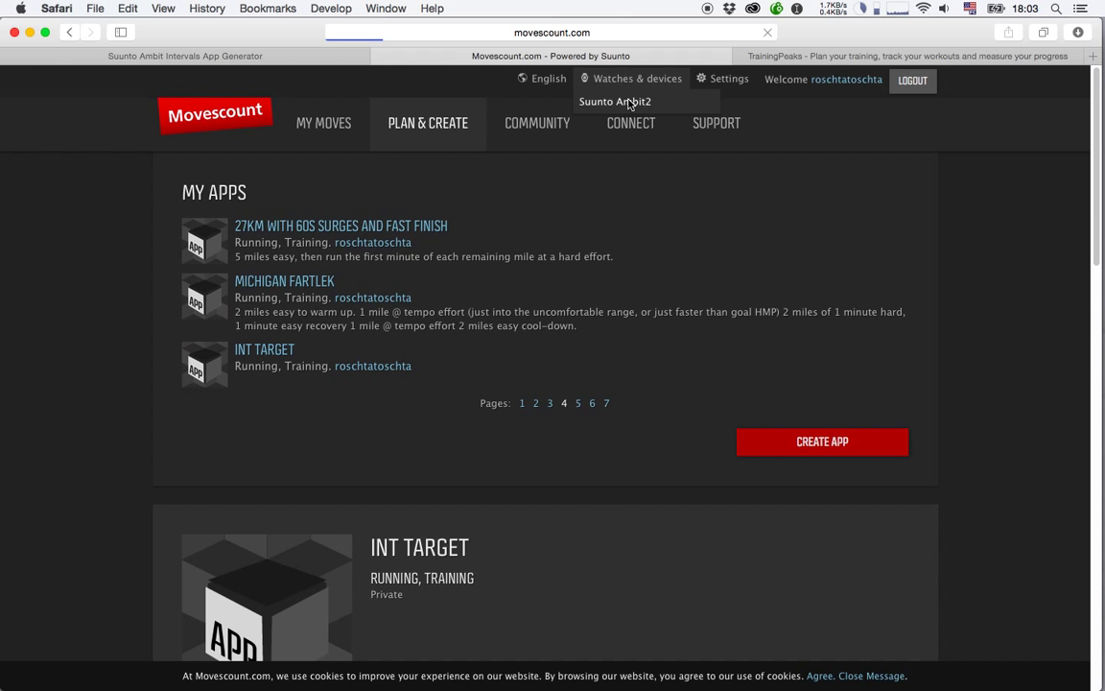
scroll(501, 382, "down", 5)
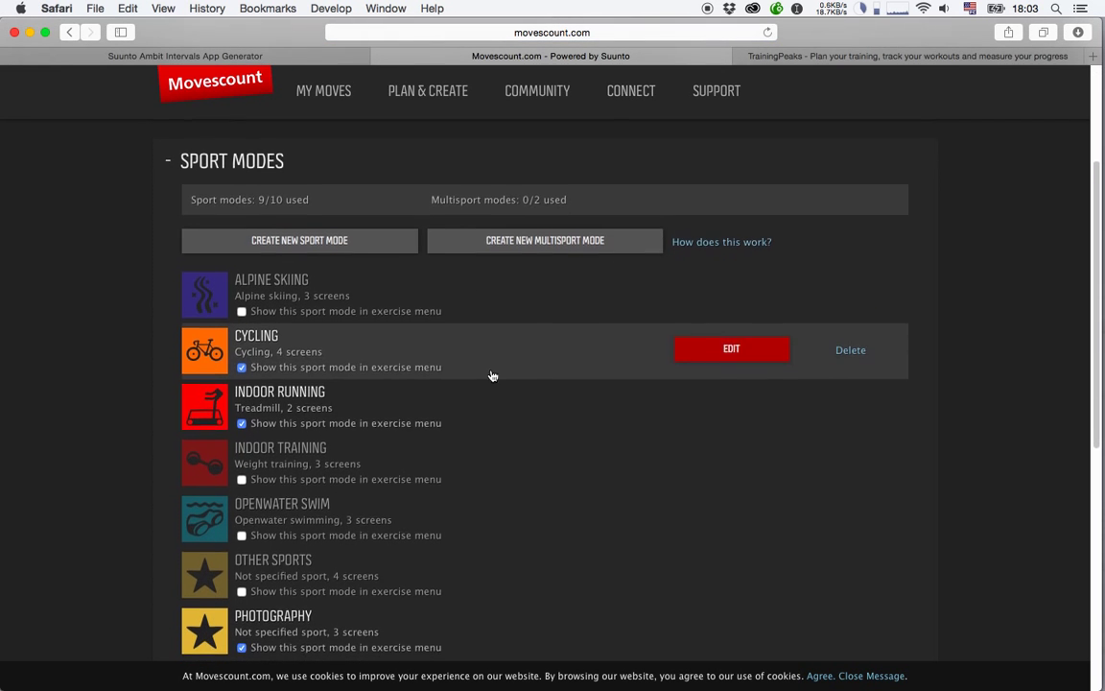
scroll(526, 403, "down", 1)
scroll(526, 403, "up", 2)
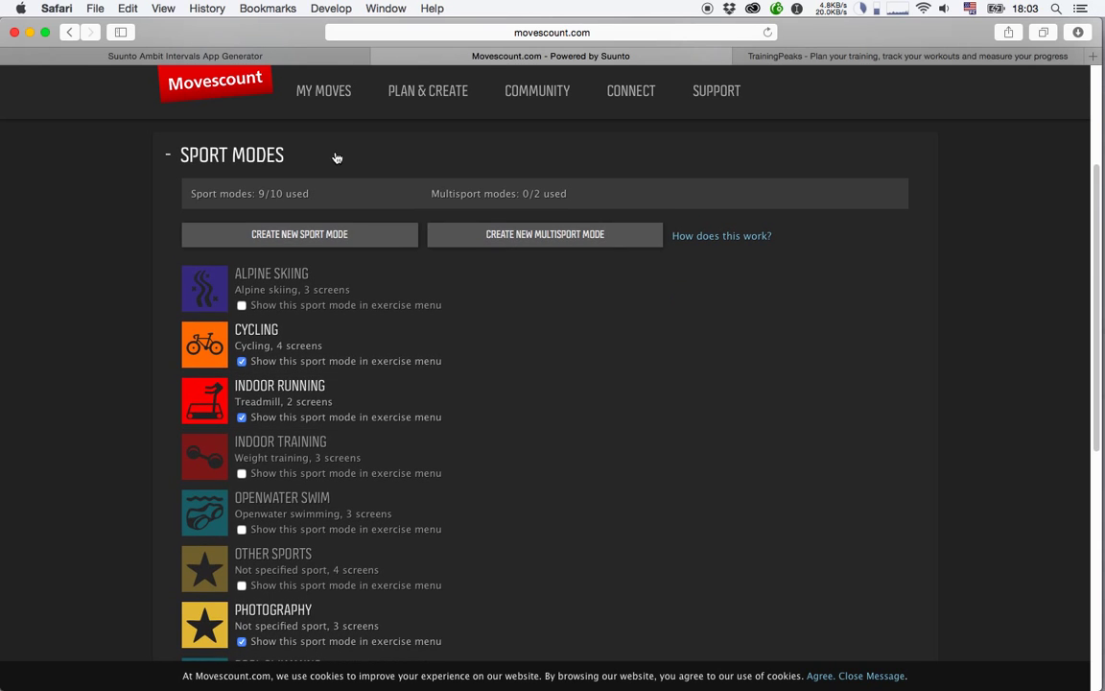
mouse_move(615, 353)
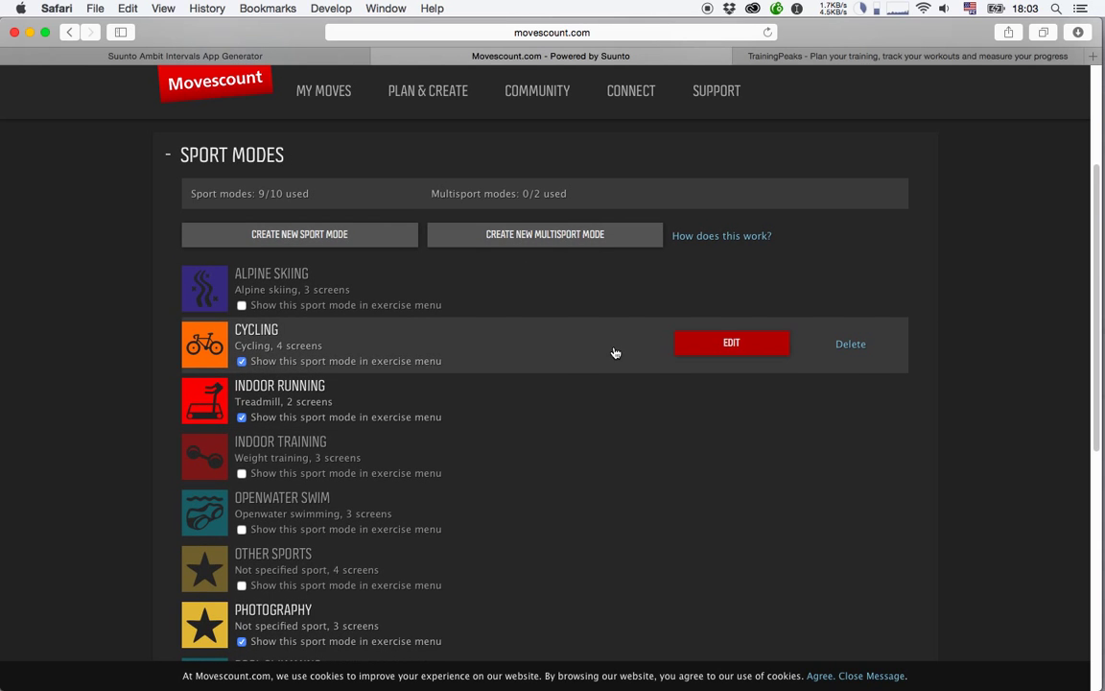
scroll(615, 353, "down", 10)
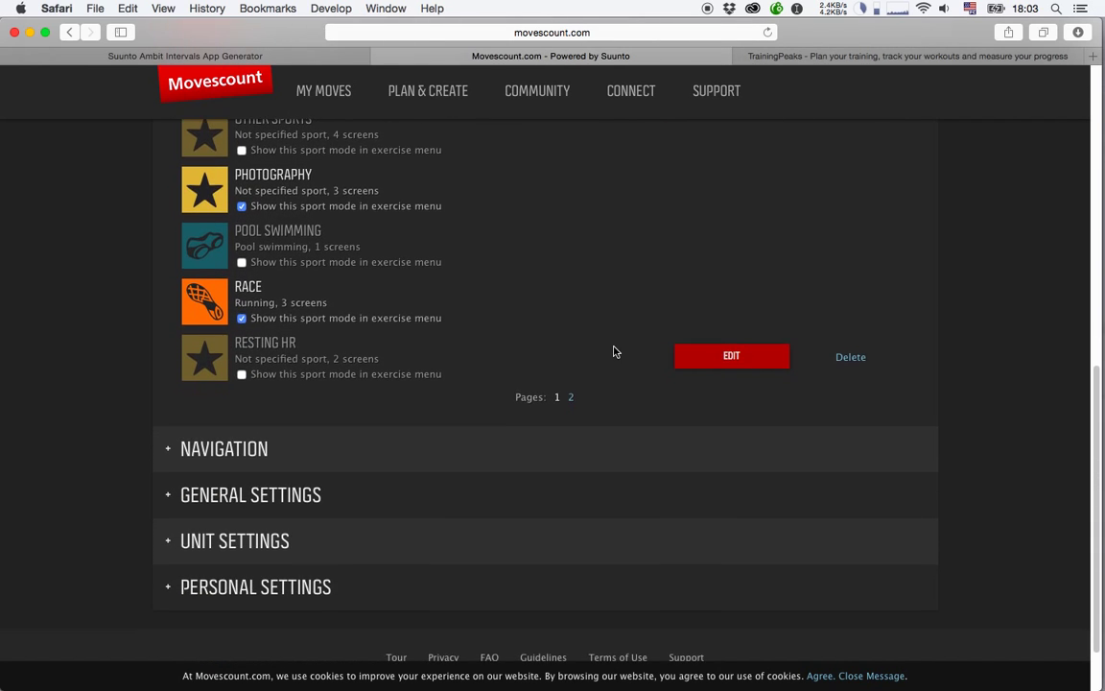
scroll(620, 339, "up", 5)
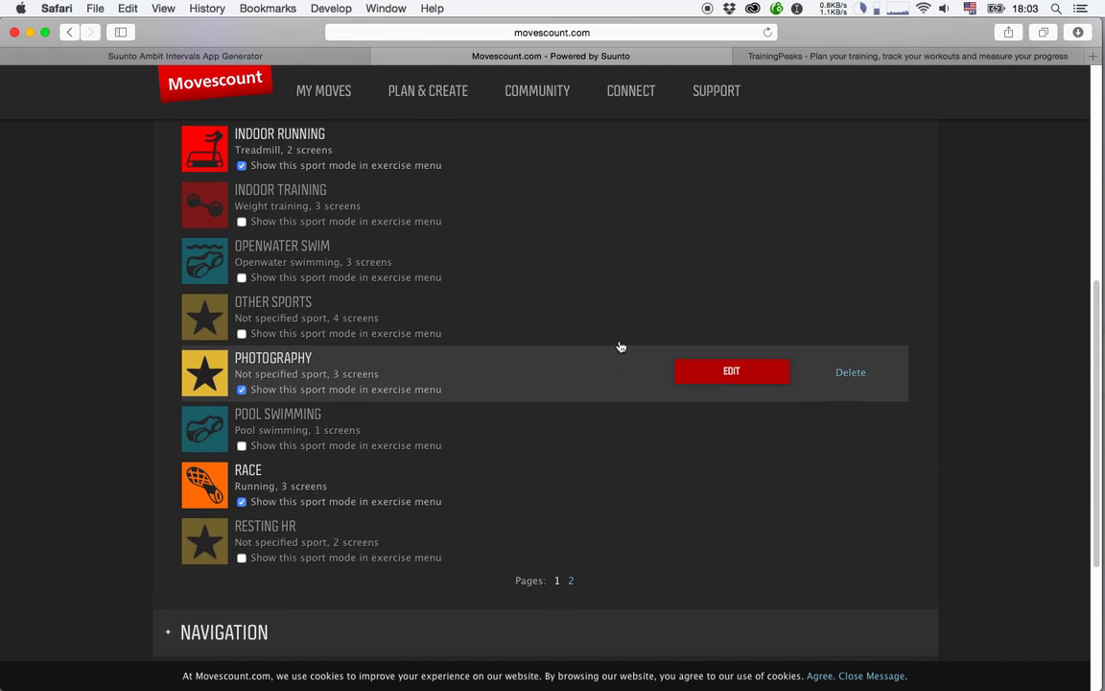
scroll(620, 345, "up", 1)
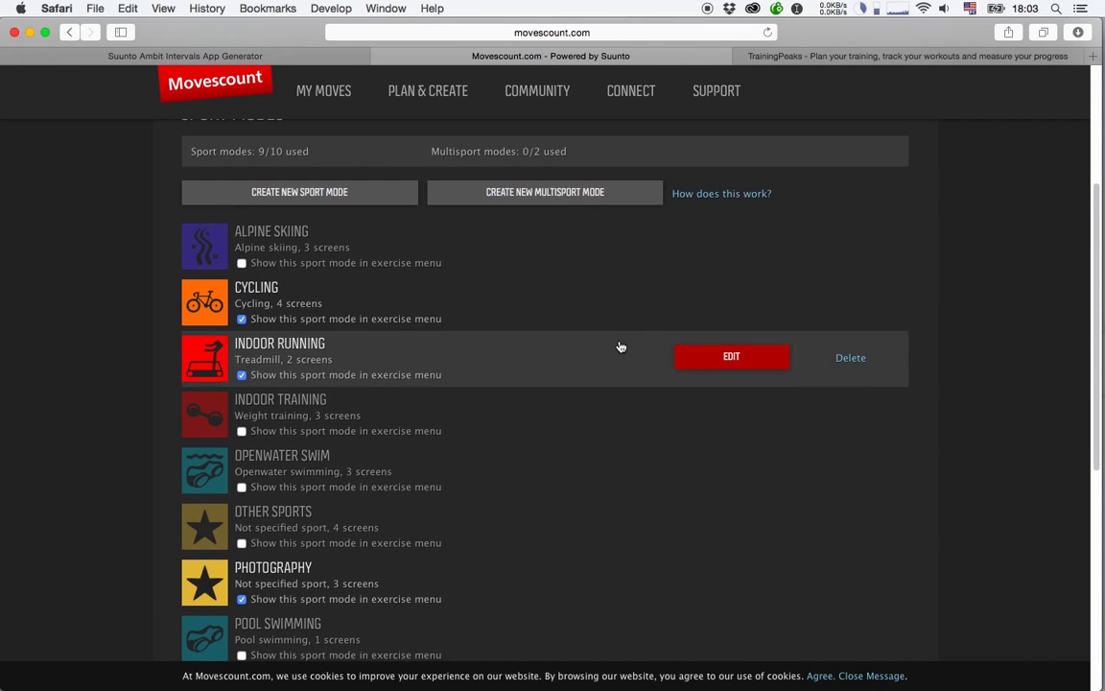
left_click(351, 198)
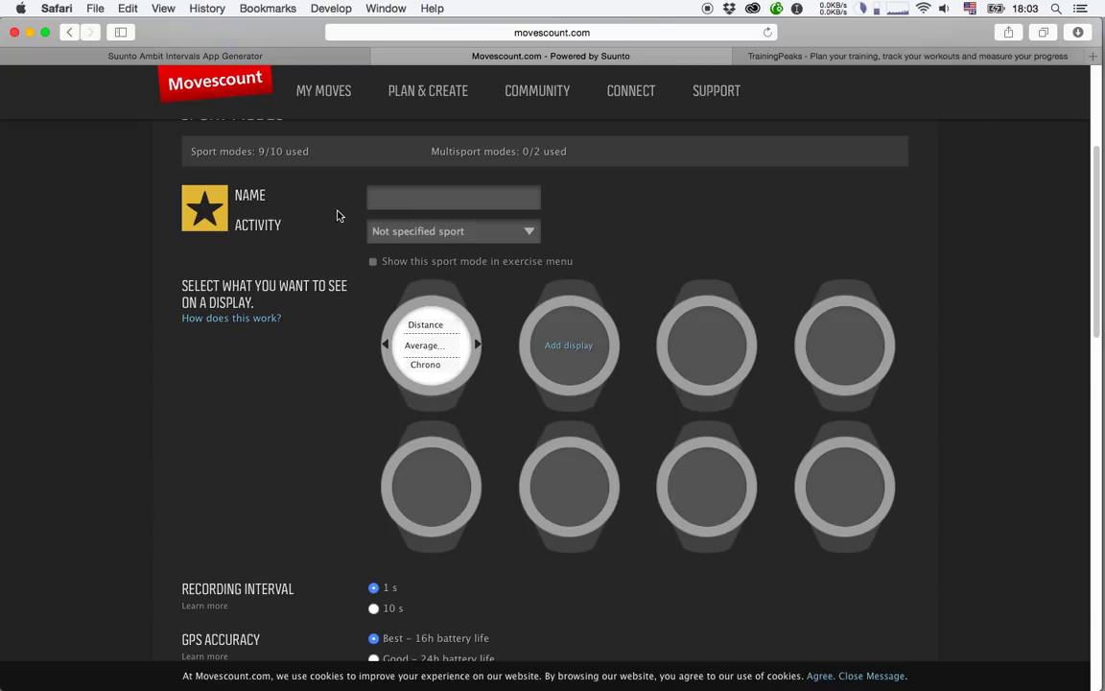
Step: Name the new sport mode 'Intervall' and set its activity to Running
left_click(394, 197)
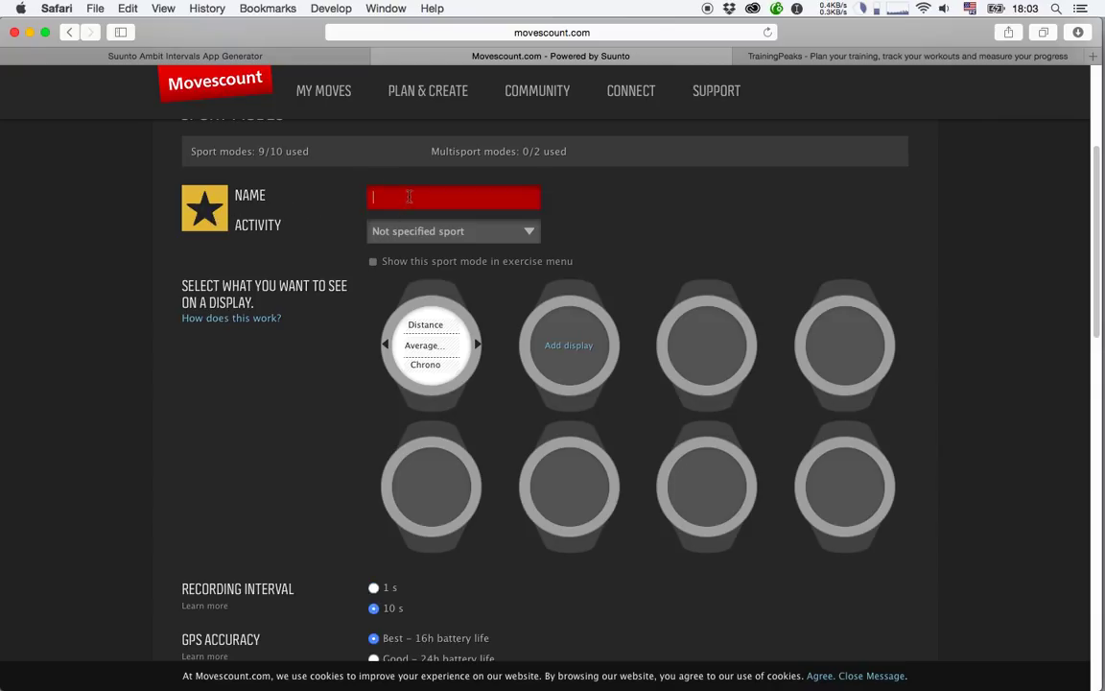
type("Intervall")
left_click(403, 232)
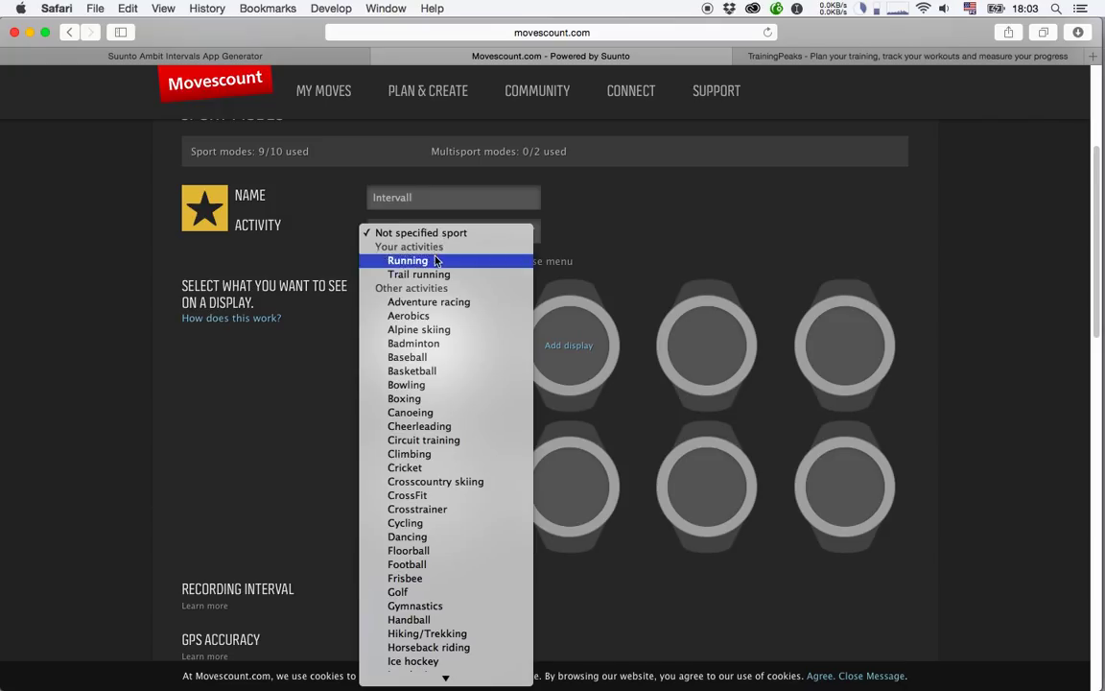
left_click(436, 261)
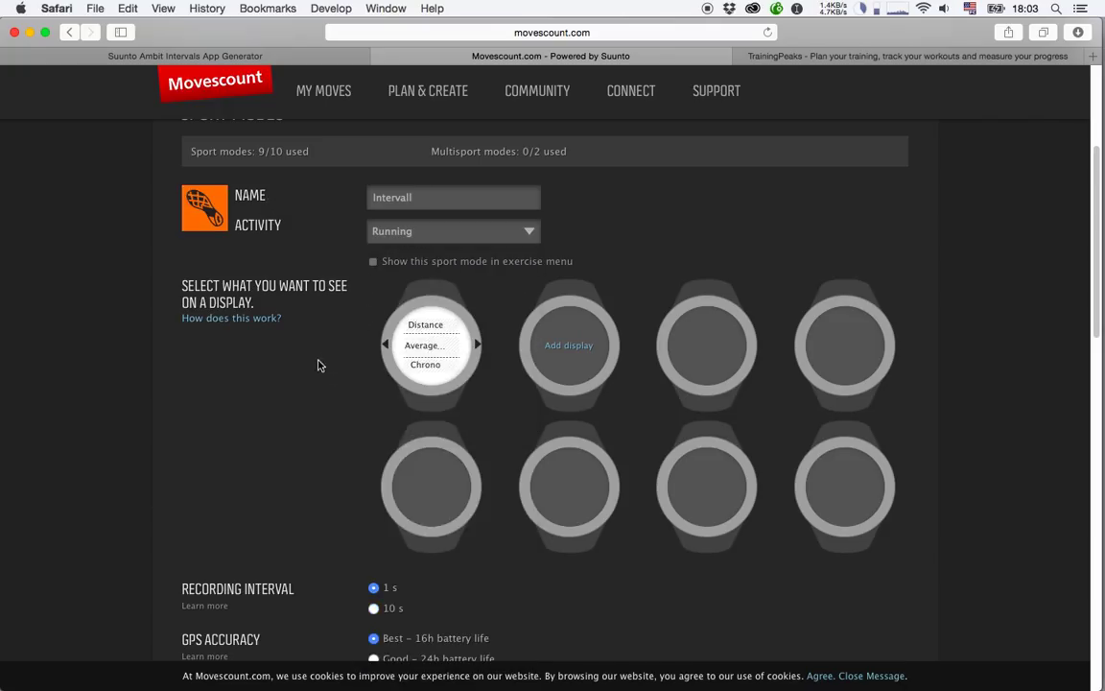
scroll(326, 376, "down", 3)
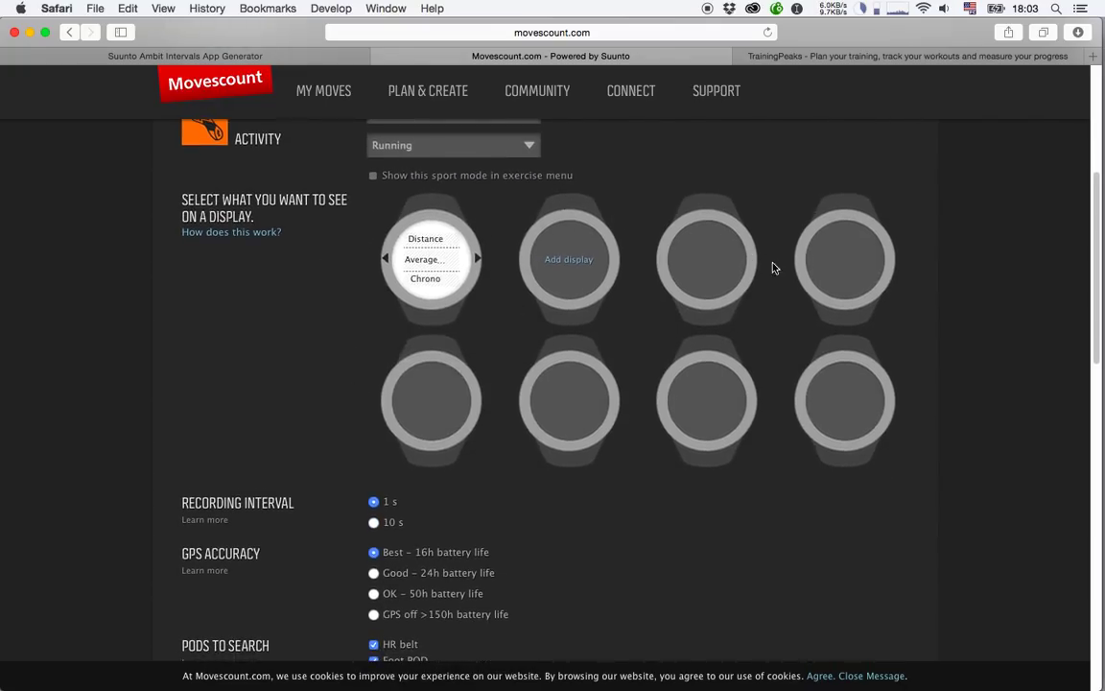
mouse_move(446, 274)
left_click(468, 259)
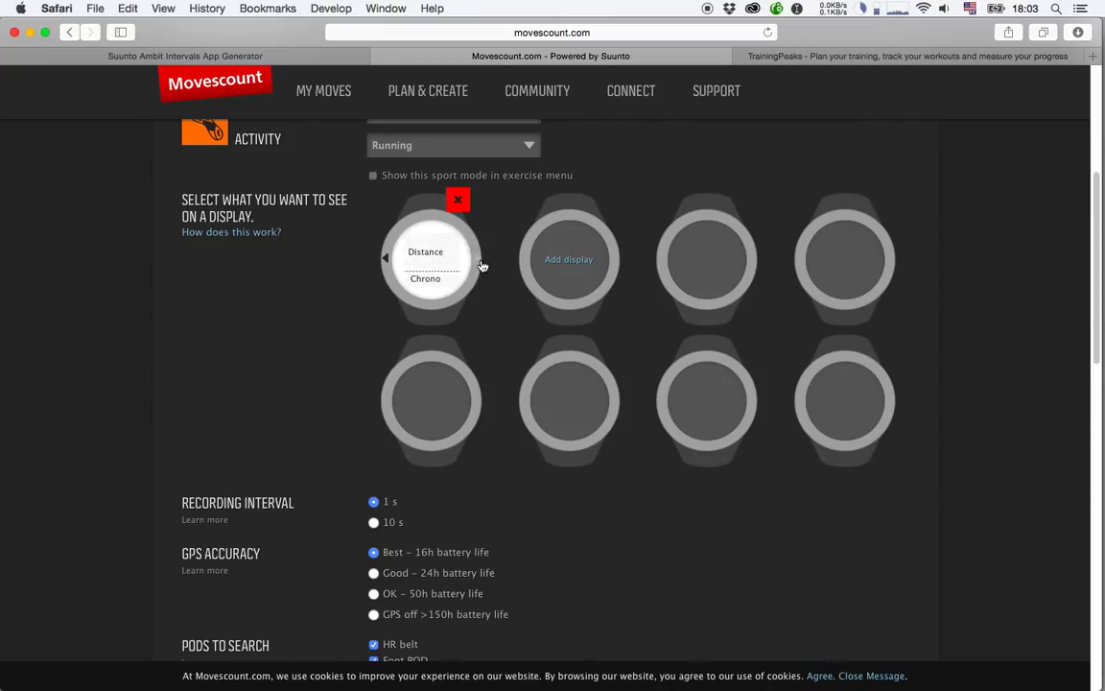
left_click(385, 260)
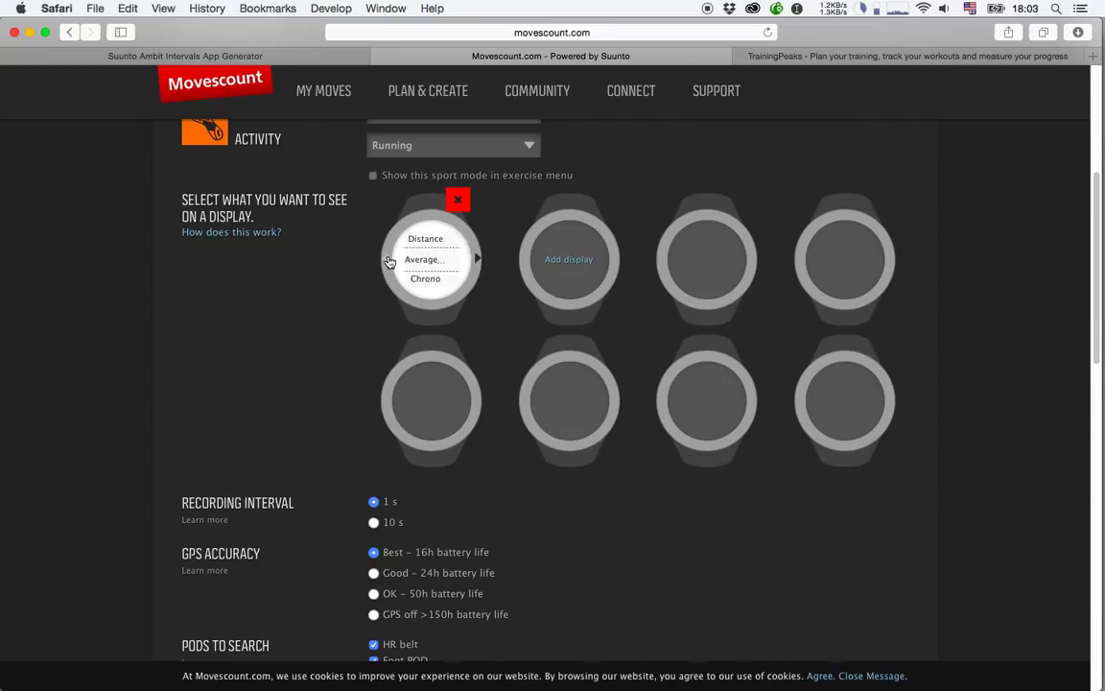
Step: Add a second display showing Int Duration on the top row and Int Target in the middle
left_click(566, 265)
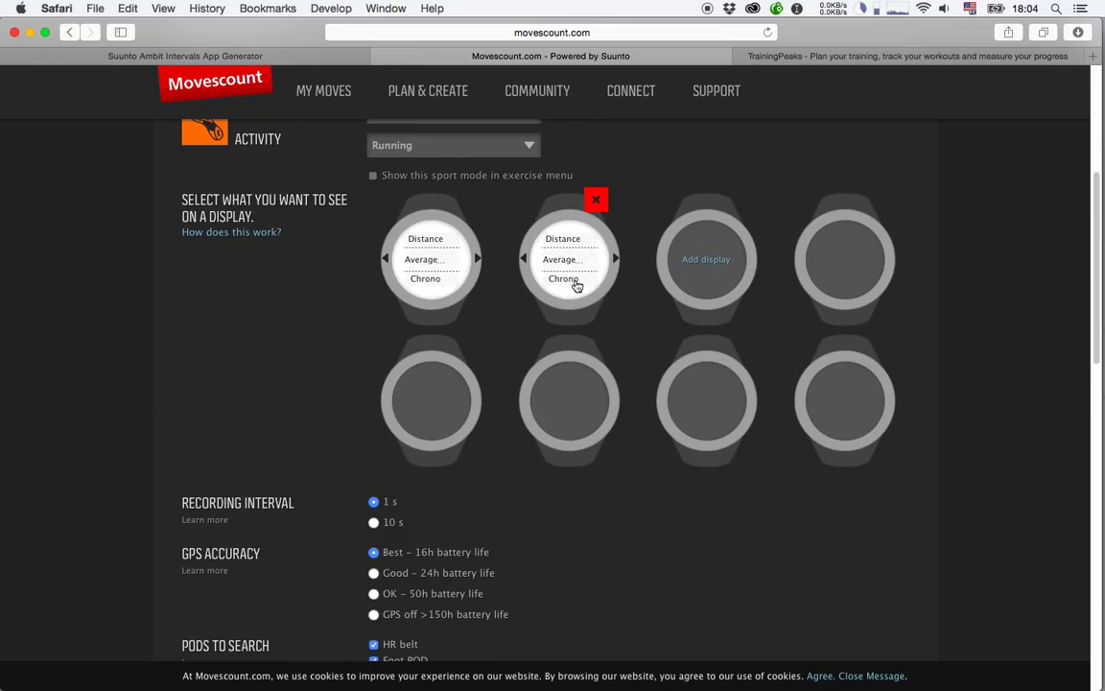
left_click(573, 241)
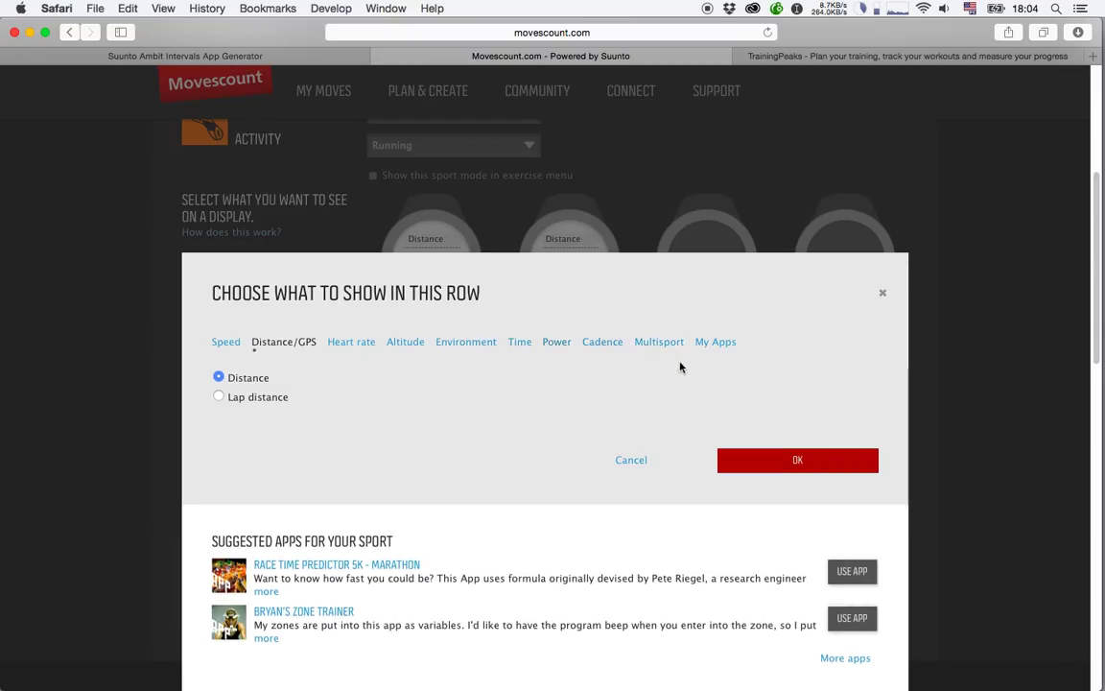
left_click(716, 353)
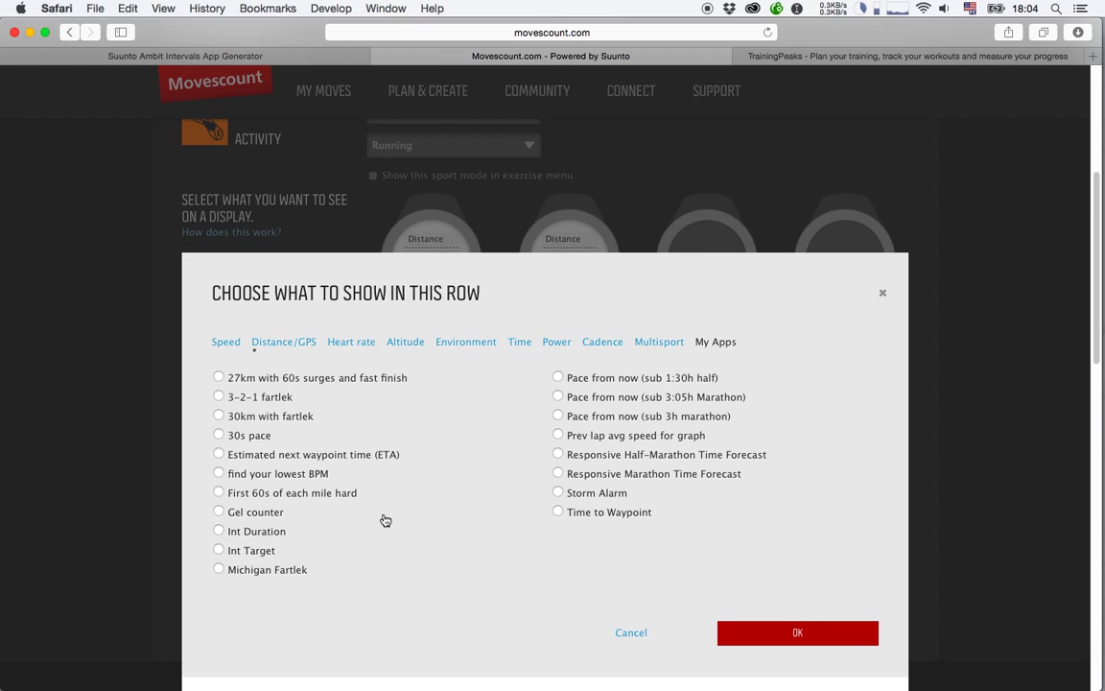
left_click(252, 538)
left_click(747, 645)
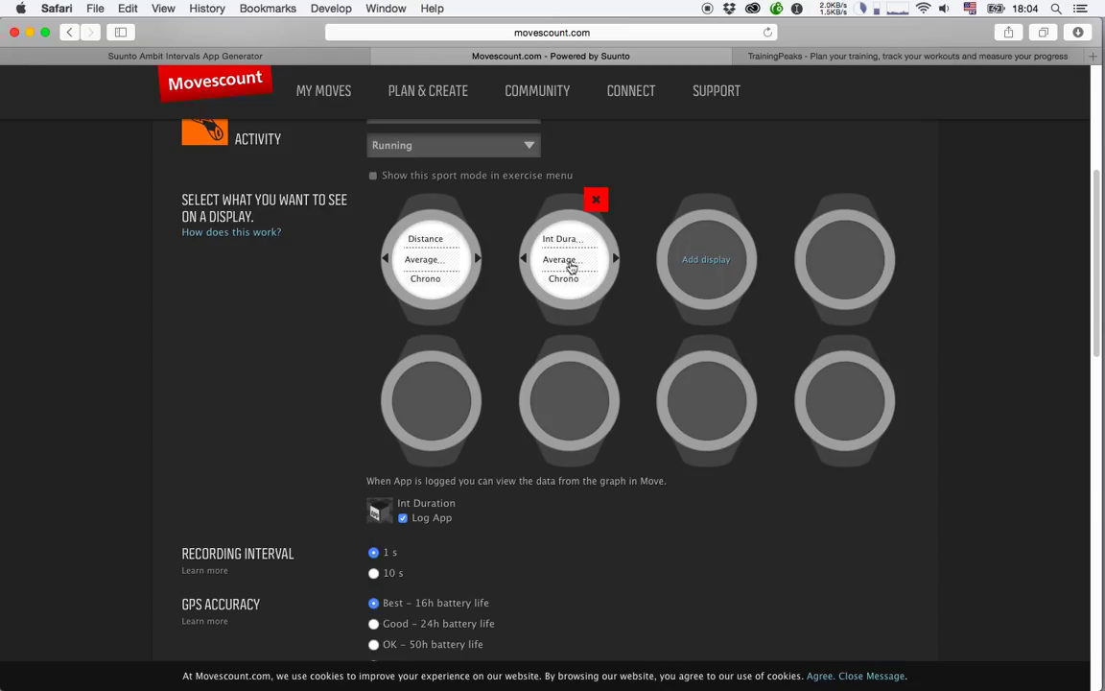
left_click(566, 259)
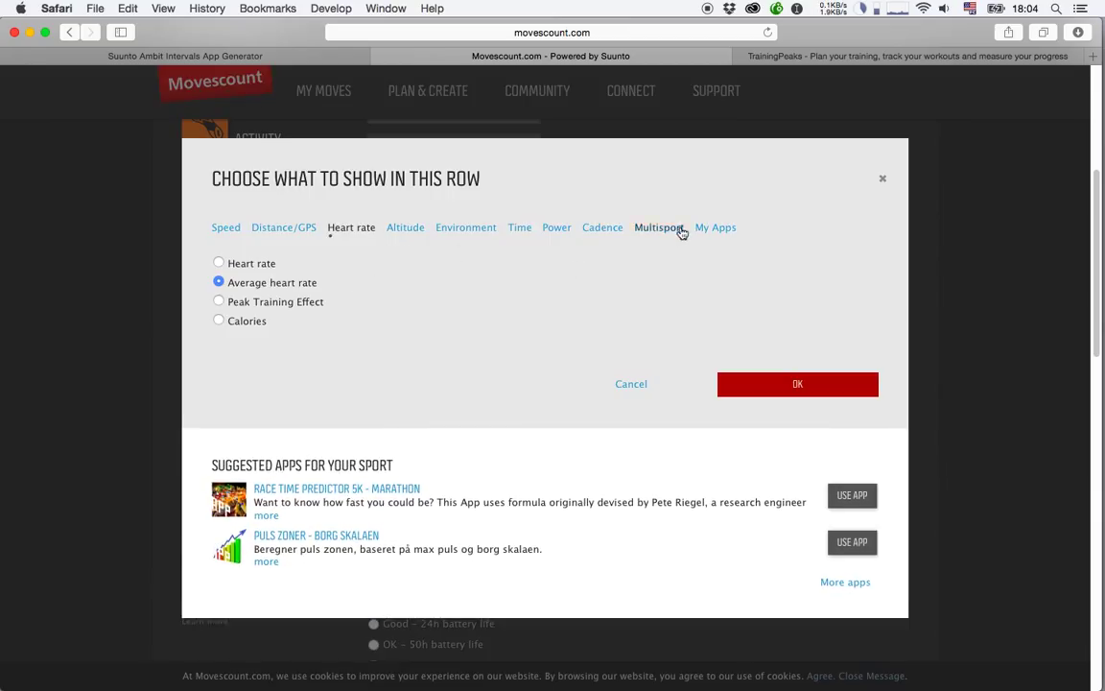
left_click(709, 228)
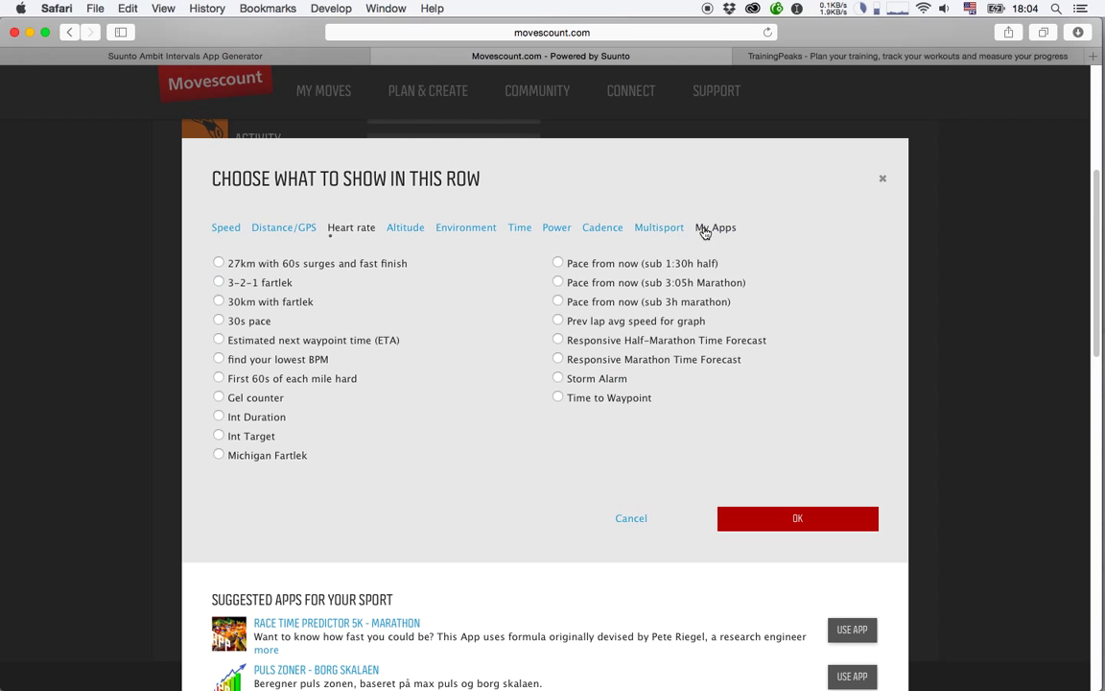
left_click(219, 435)
left_click(764, 525)
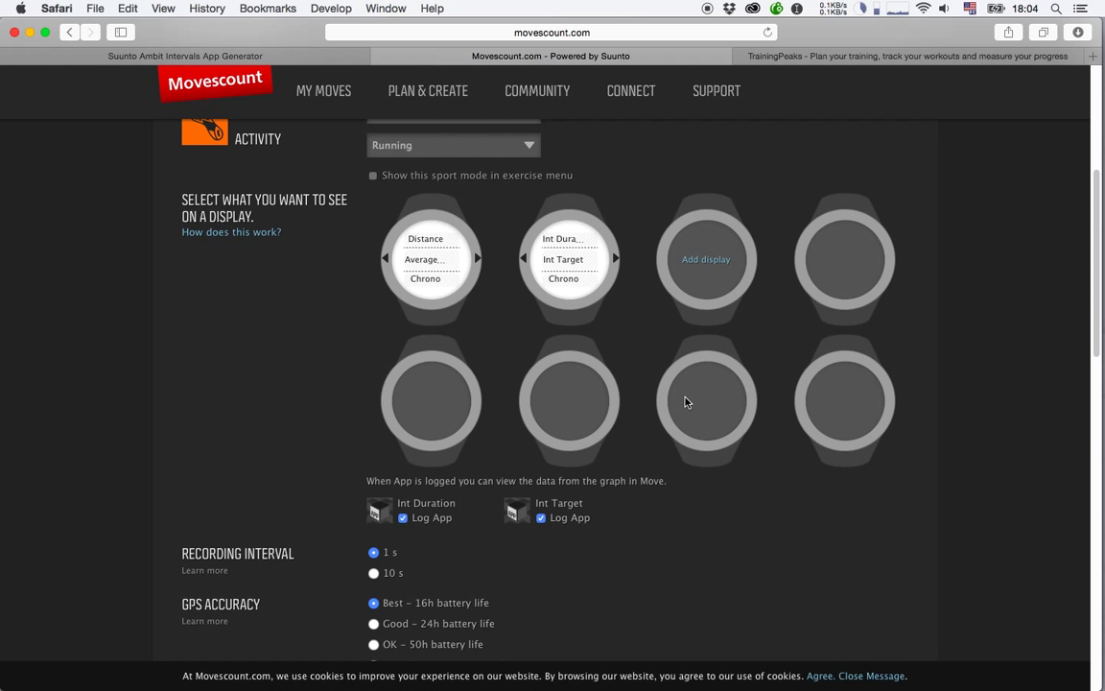
Step: Set the bottom row to 30s pace and Heart rate instead of Chrono, then delete the extra third display
left_click(565, 283)
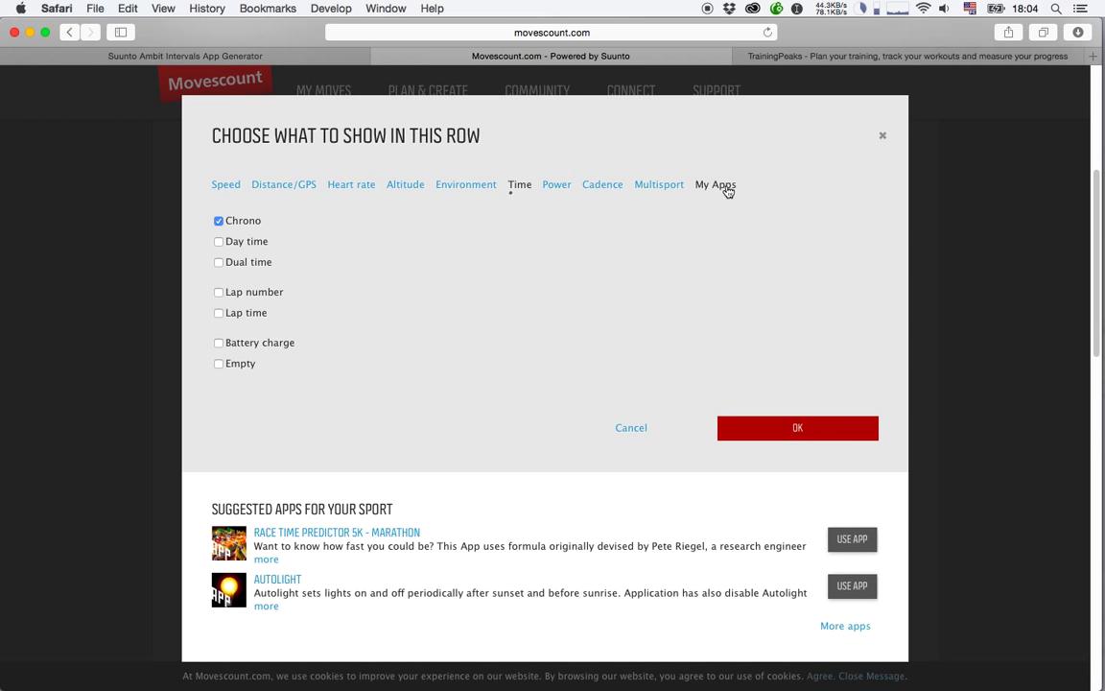
left_click(726, 189)
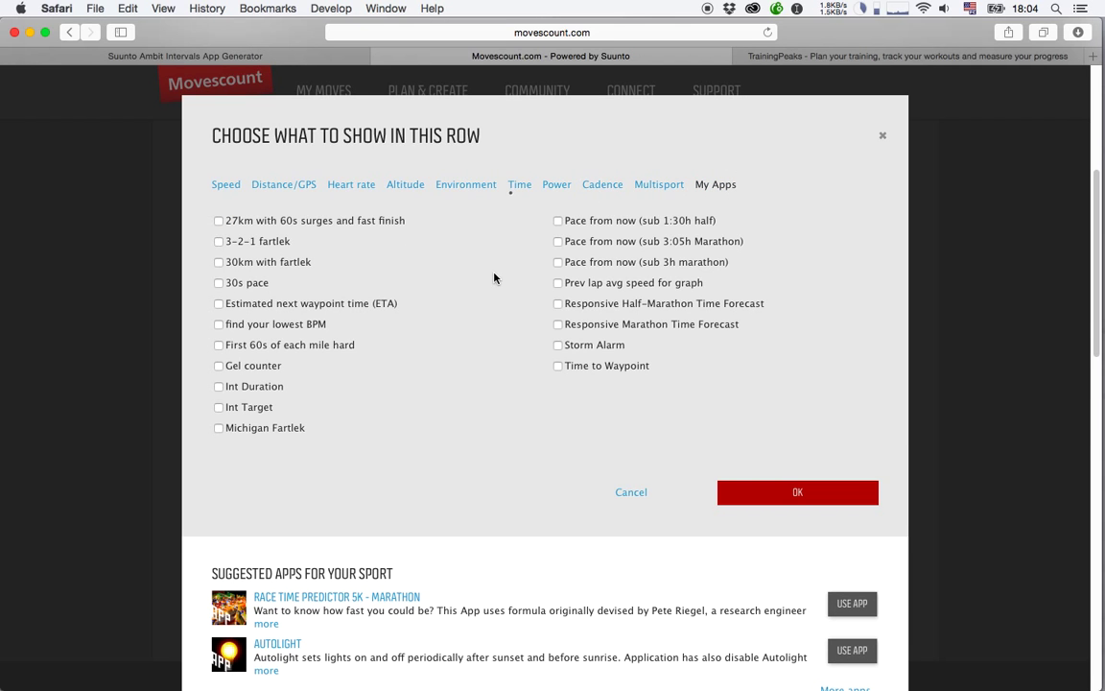
left_click(219, 284)
left_click(519, 184)
left_click(219, 221)
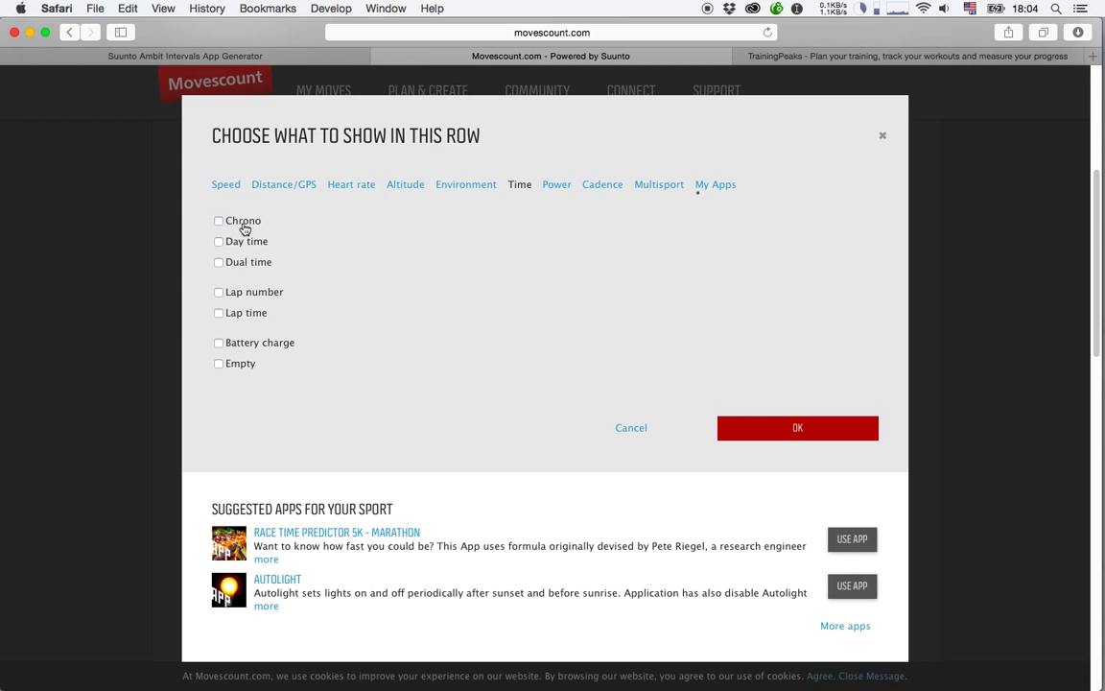
left_click(364, 192)
left_click(252, 221)
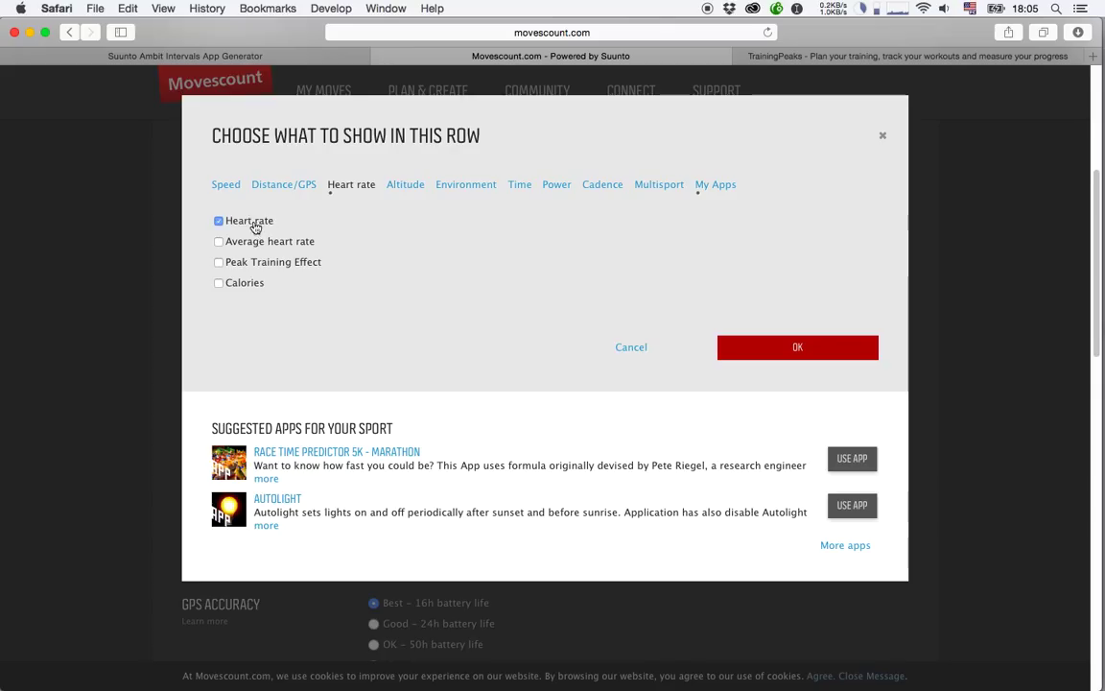
left_click(797, 351)
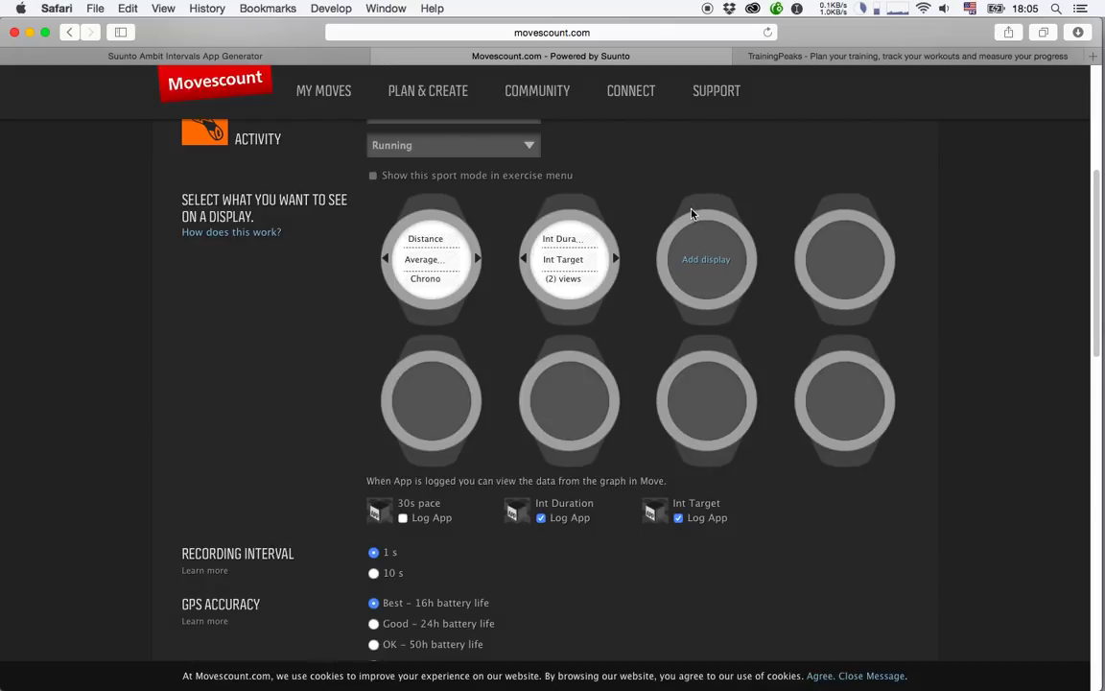
left_click(707, 266)
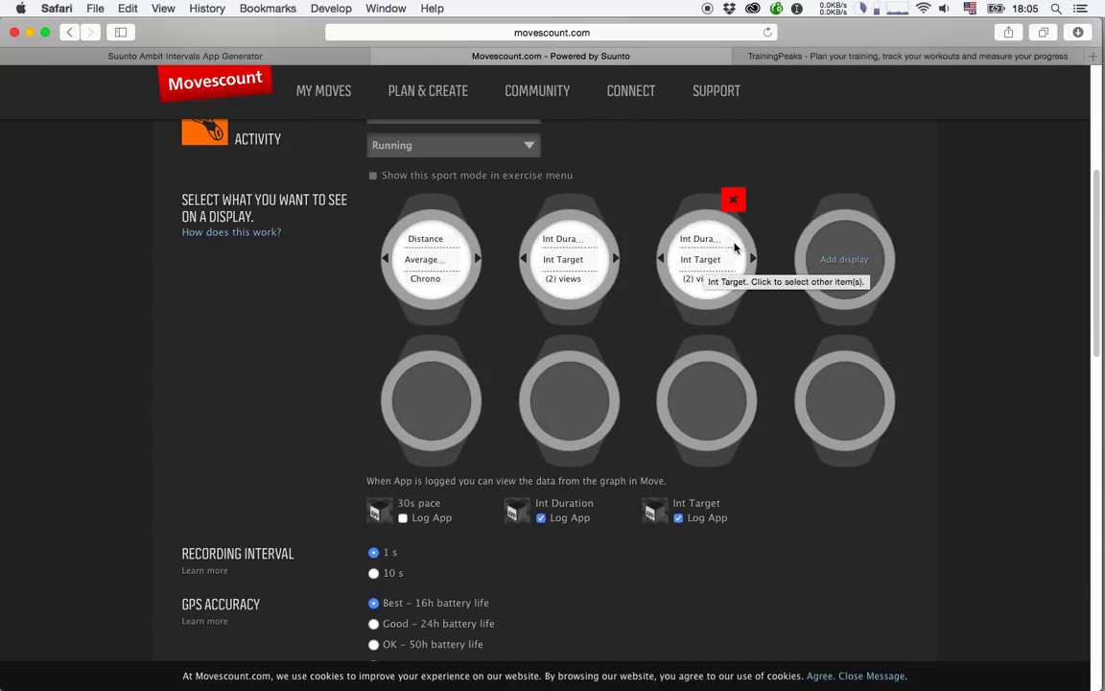
left_click(733, 198)
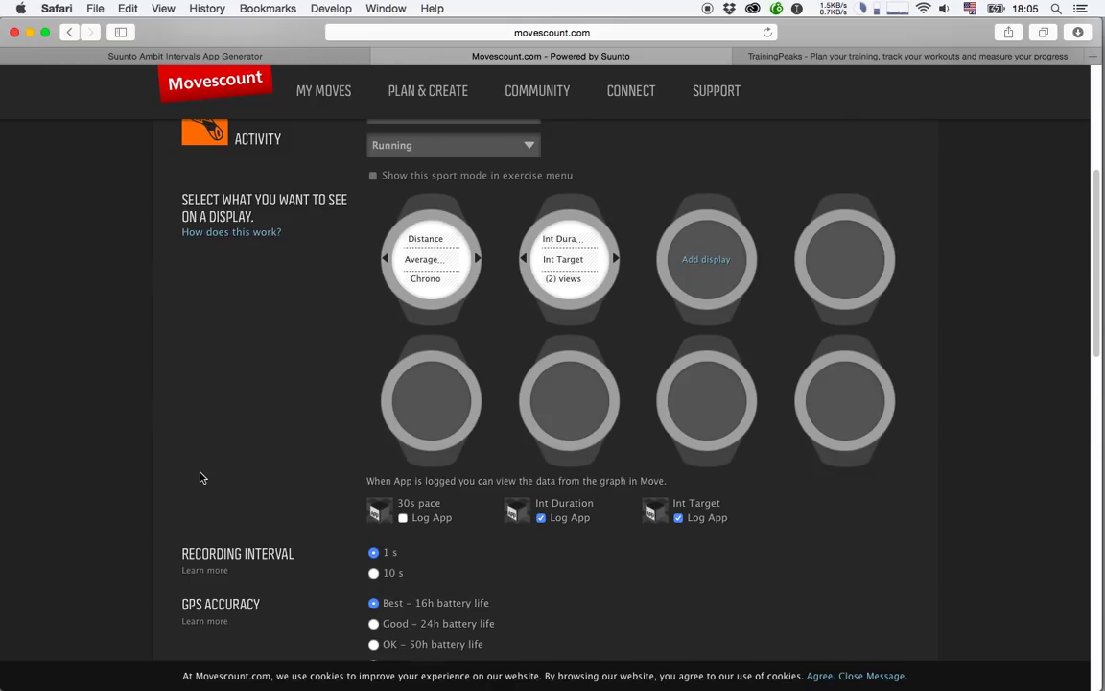
Step: Turn off logging for Int Target and review the advanced settings: Best GPS accuracy, HR belt and Foot POD search, autopause off
scroll(256, 447, "down", 3)
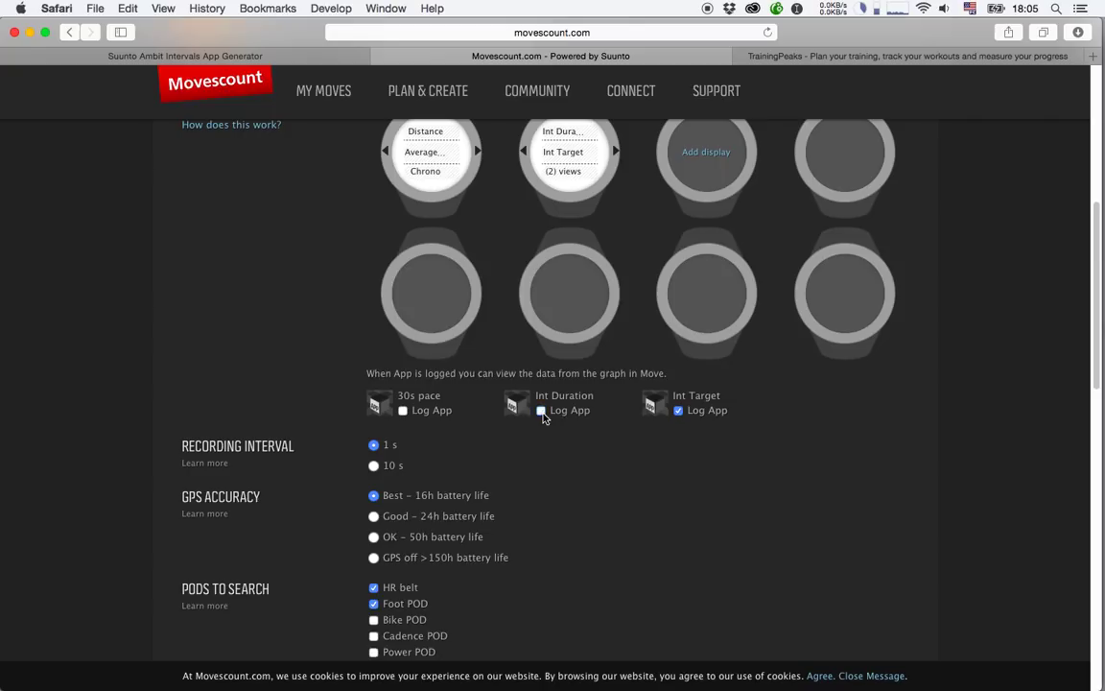
left_click(678, 410)
scroll(575, 463, "down", 5)
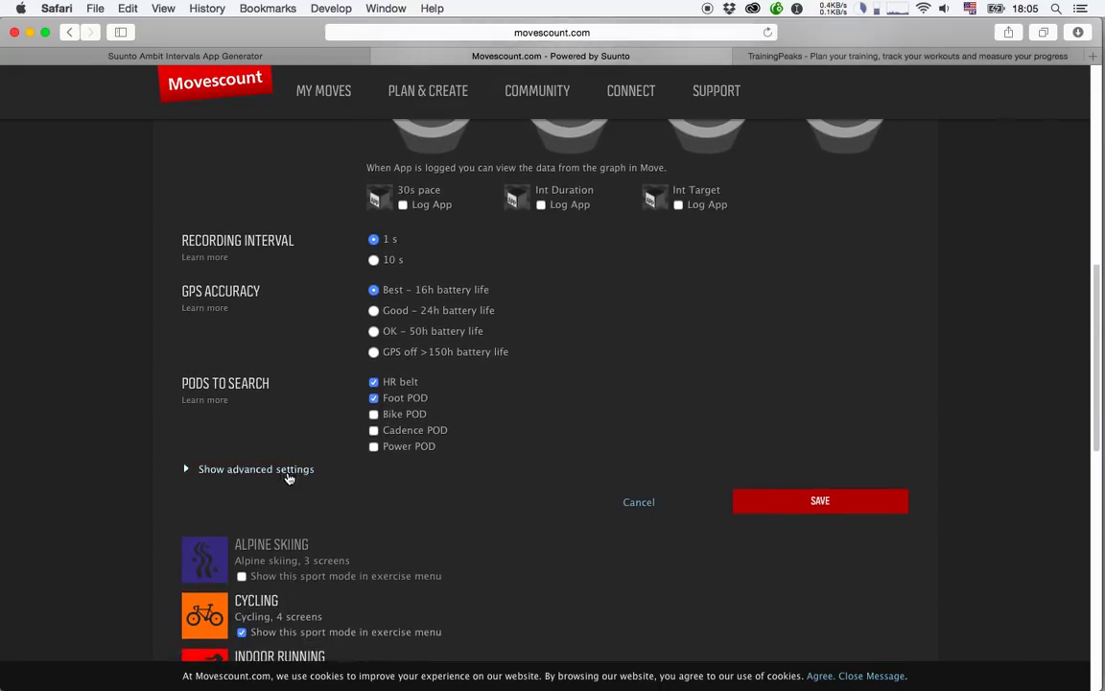
left_click(288, 475)
scroll(121, 507, "down", 2)
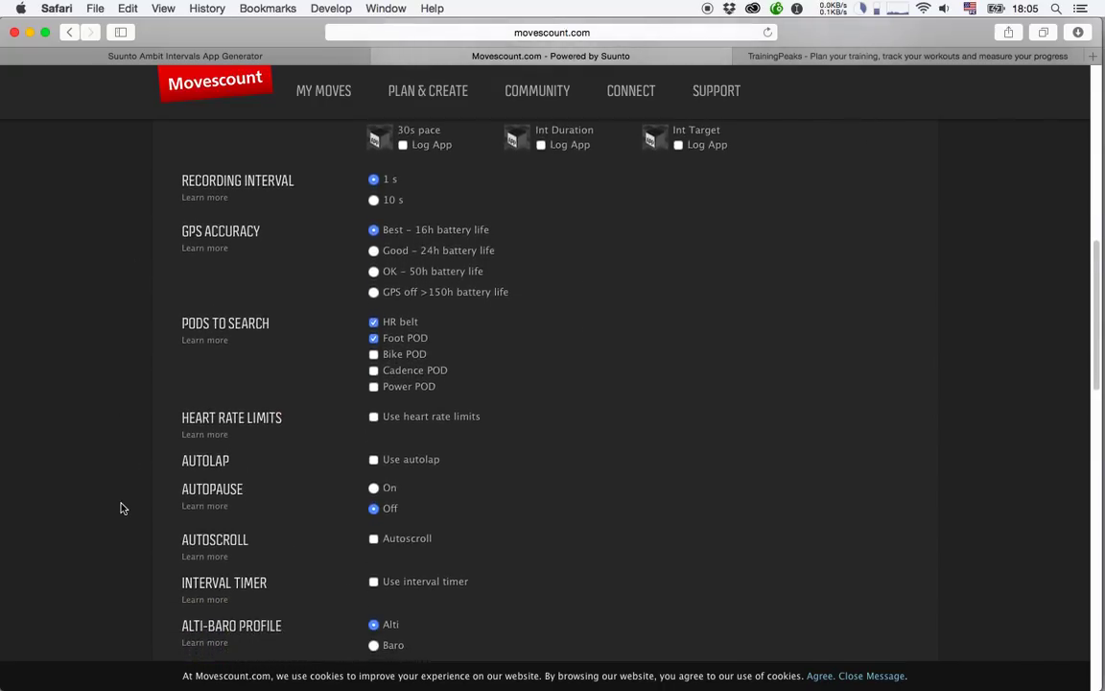
scroll(122, 508, "down", 3)
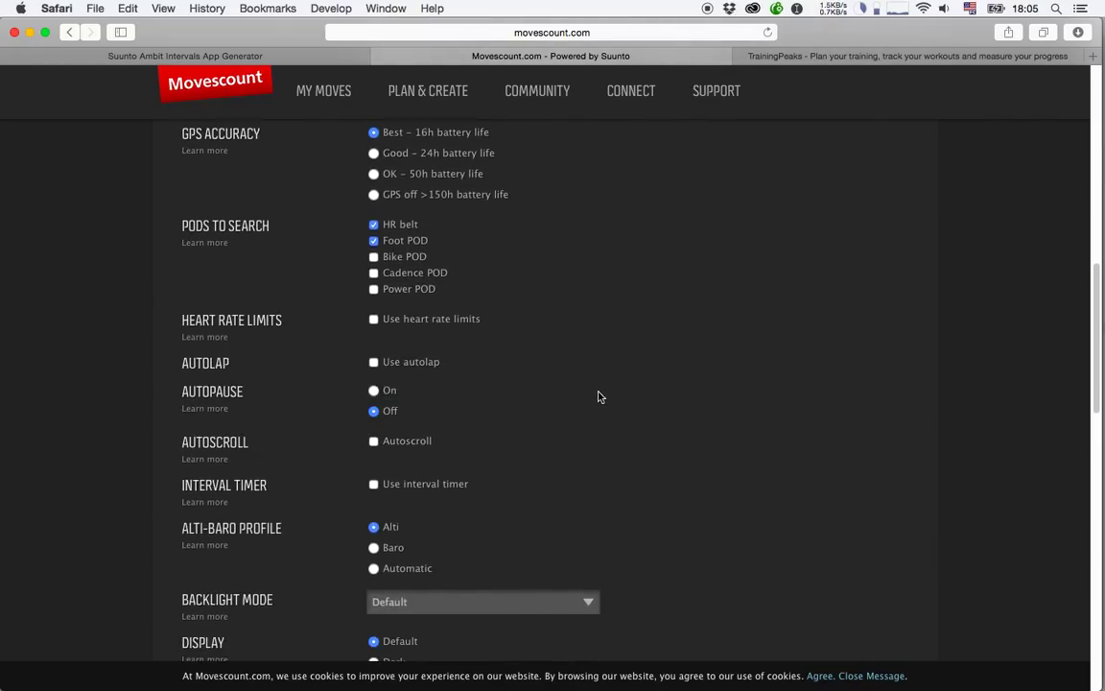
scroll(599, 397, "down", 6)
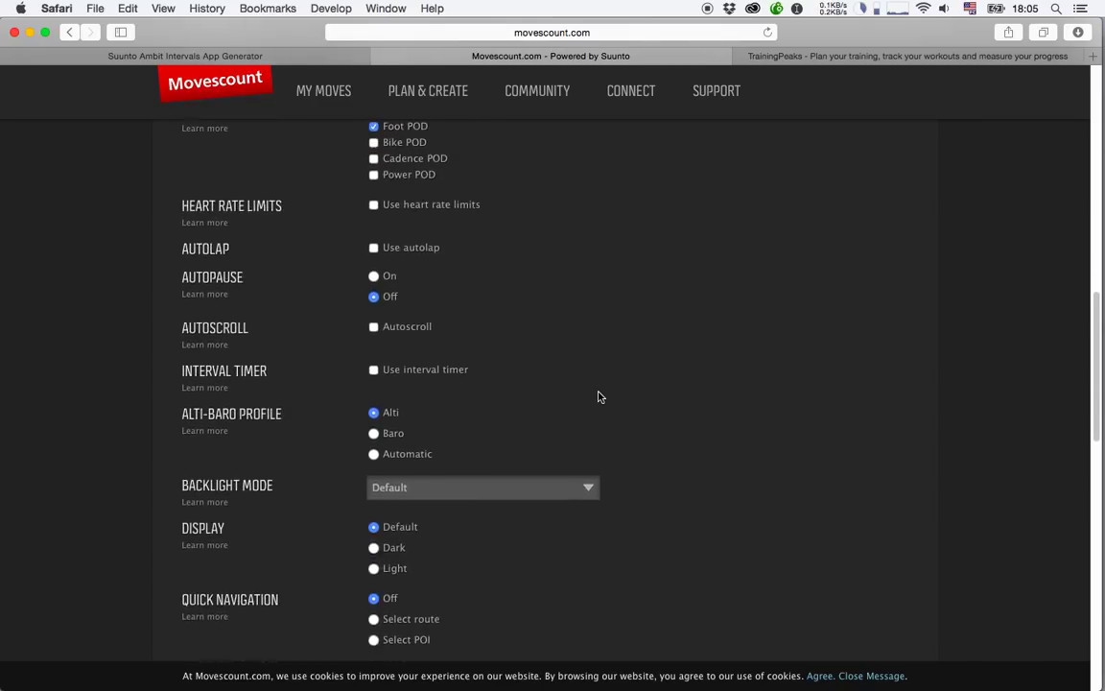
scroll(599, 396, "down", 3)
scroll(599, 396, "up", 1)
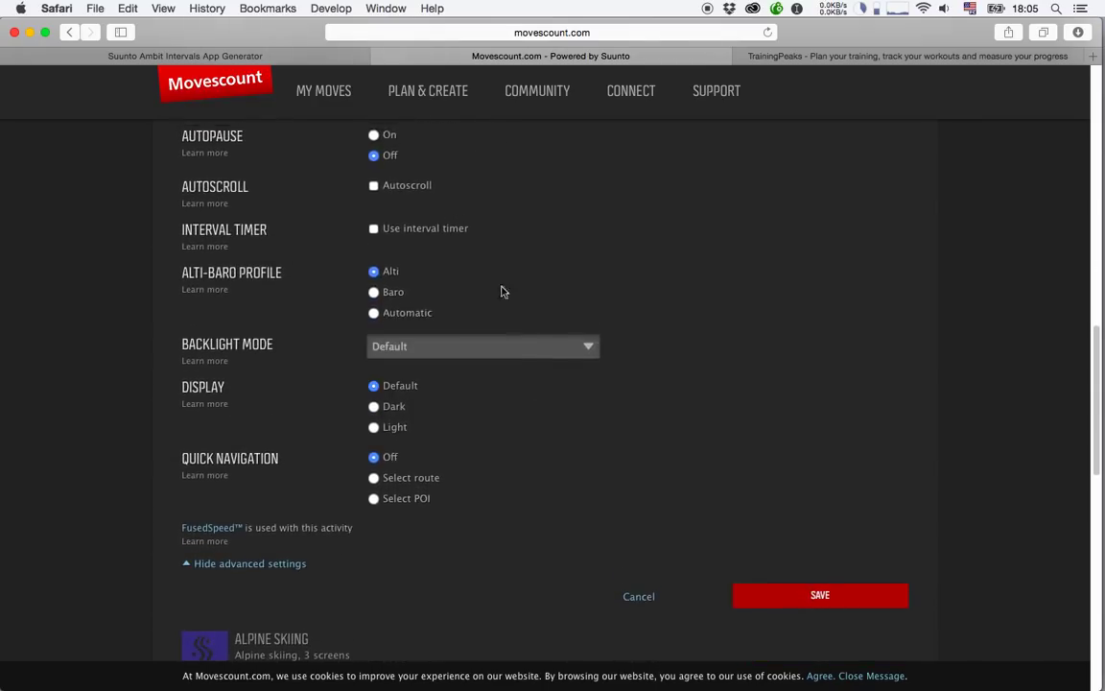
scroll(727, 321, "up", 12)
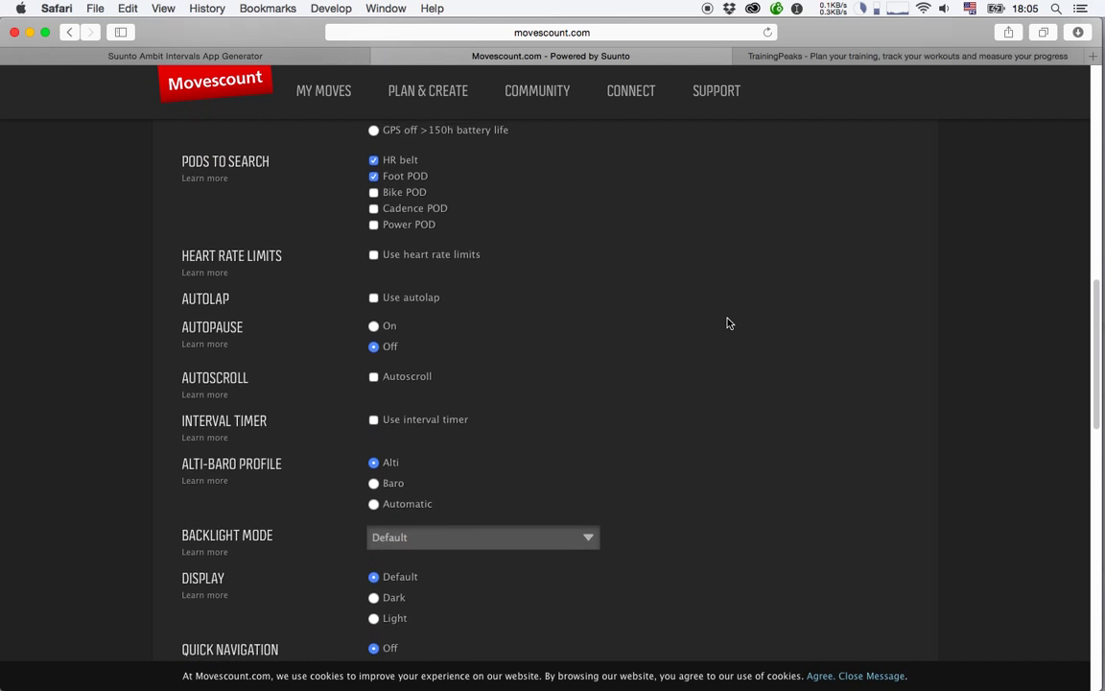
scroll(727, 323, "up", 11)
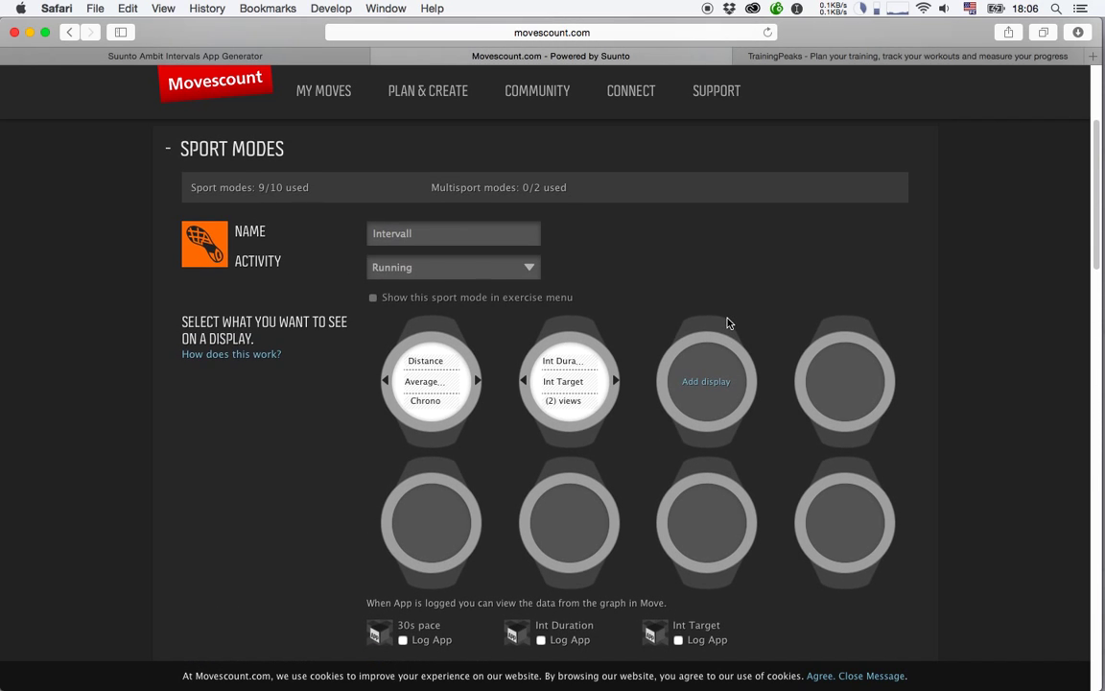
scroll(728, 323, "down", 20)
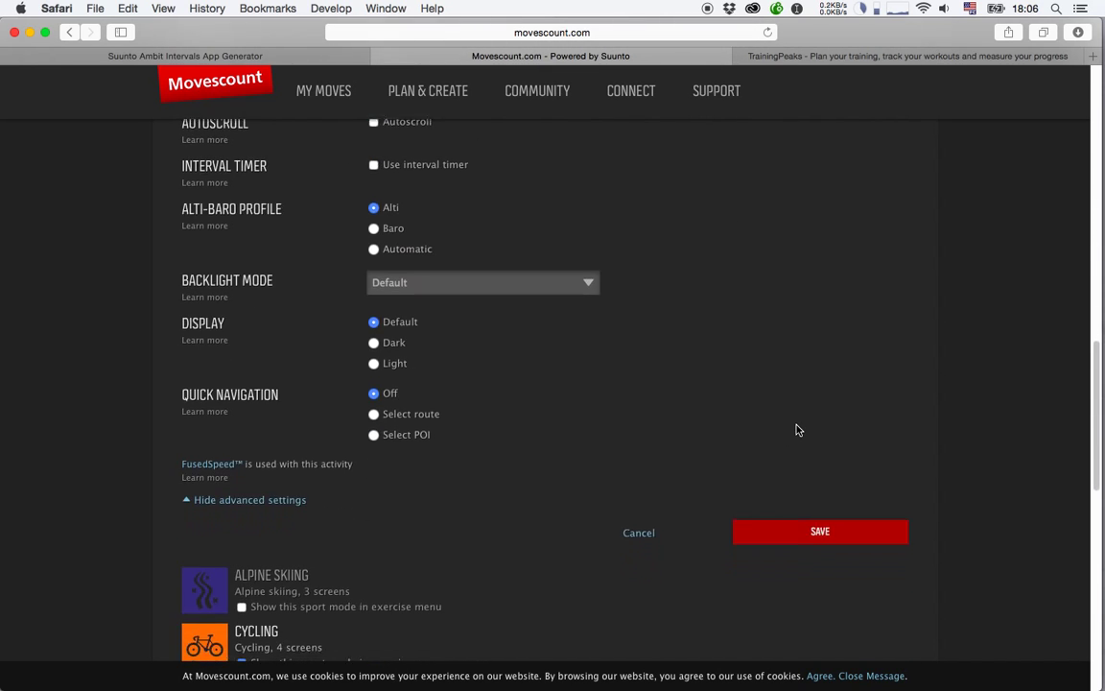
Step: Save the Intervall sport mode and scroll through the sport-mode list
left_click(820, 492)
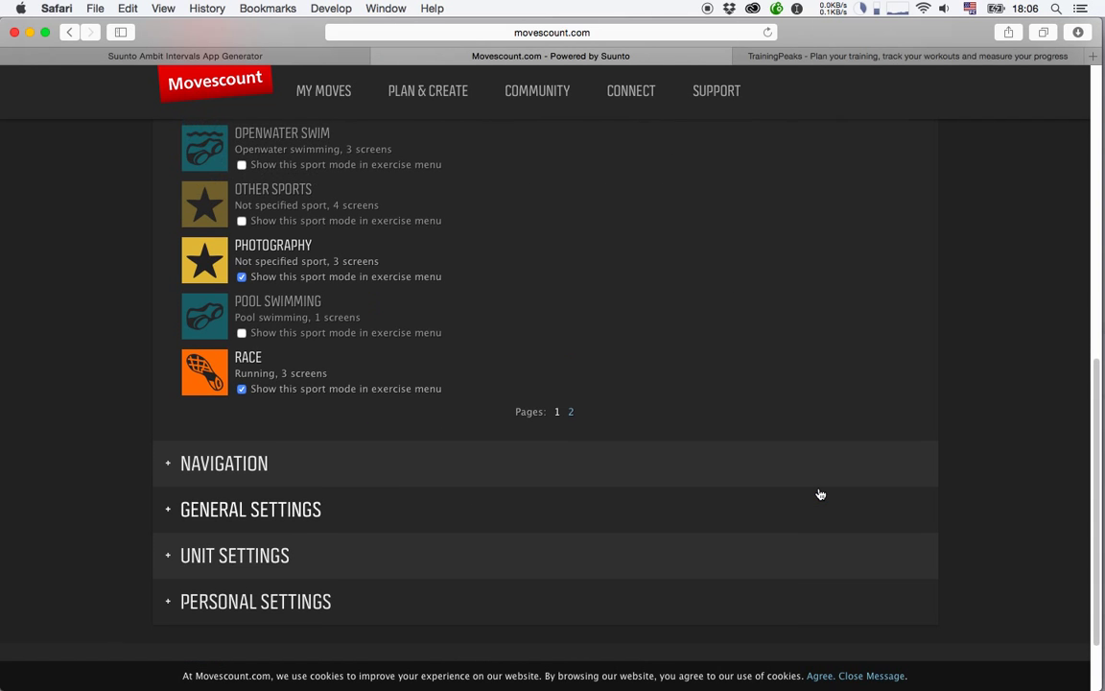
mouse_move(702, 288)
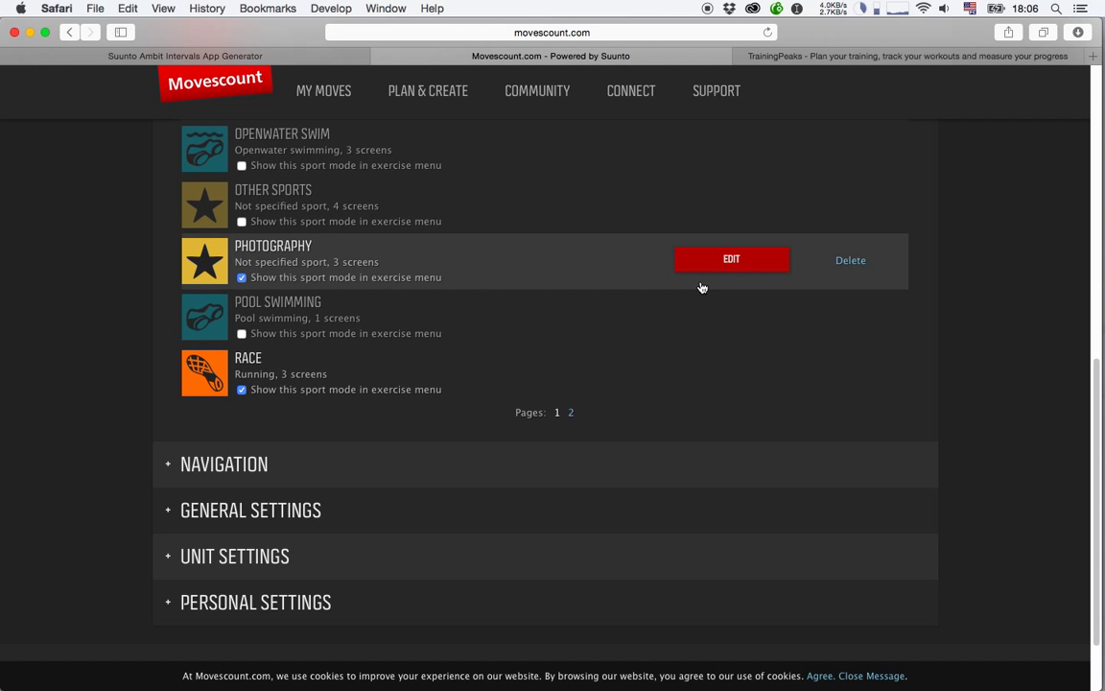
scroll(702, 288, "up", 8)
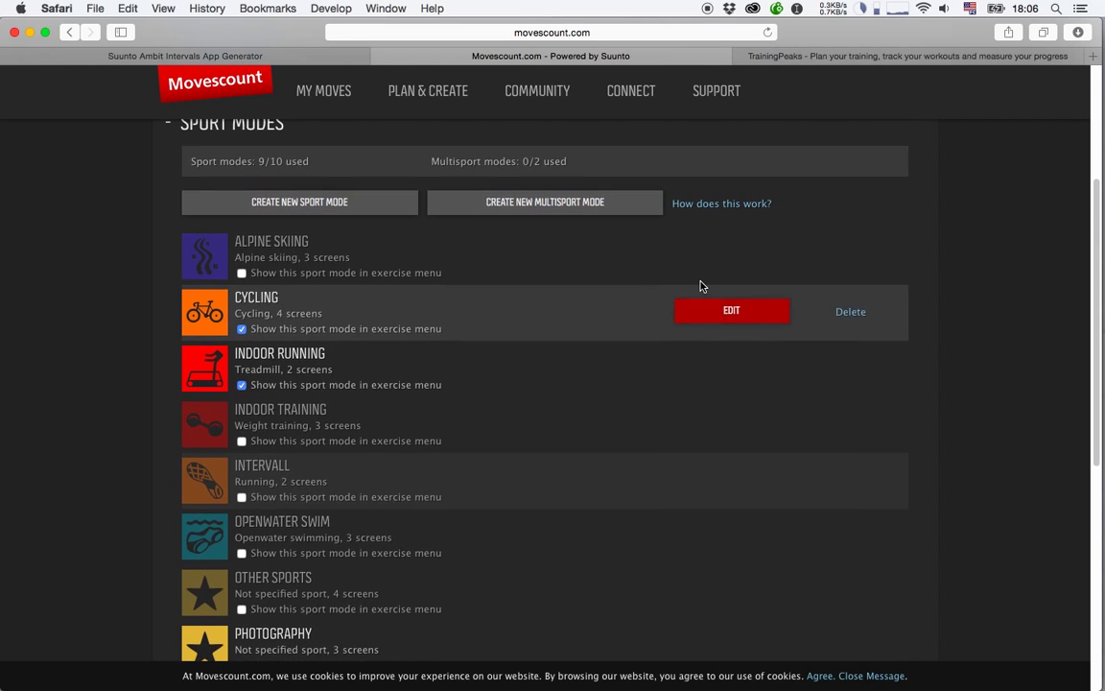
scroll(701, 286, "down", 1)
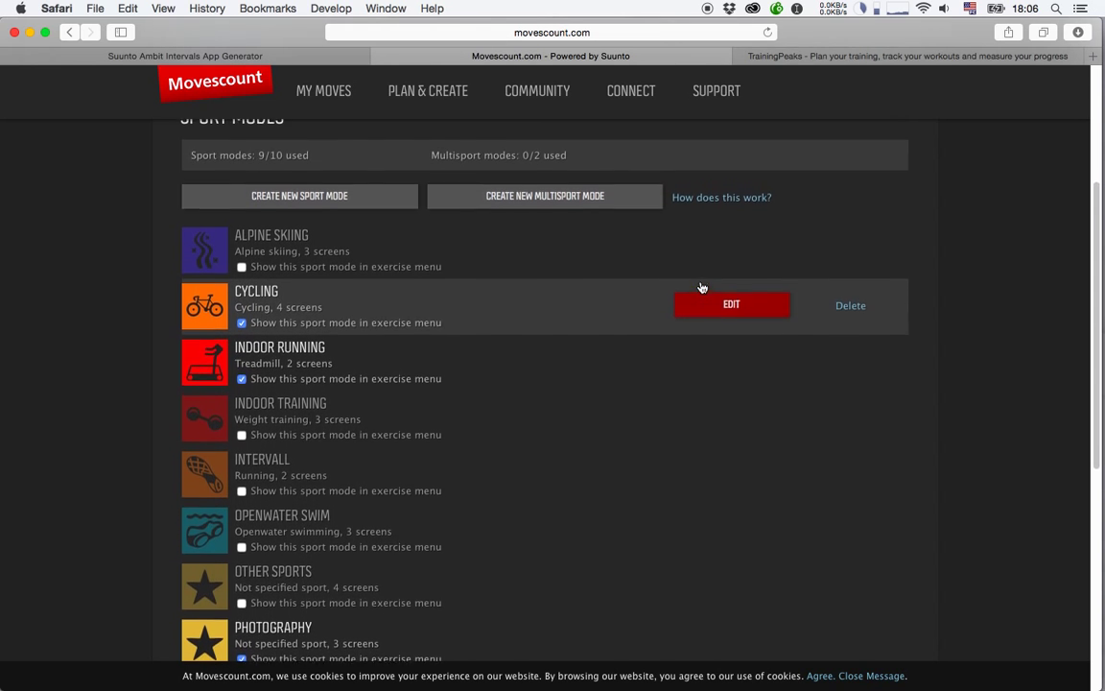
scroll(703, 288, "up", 2)
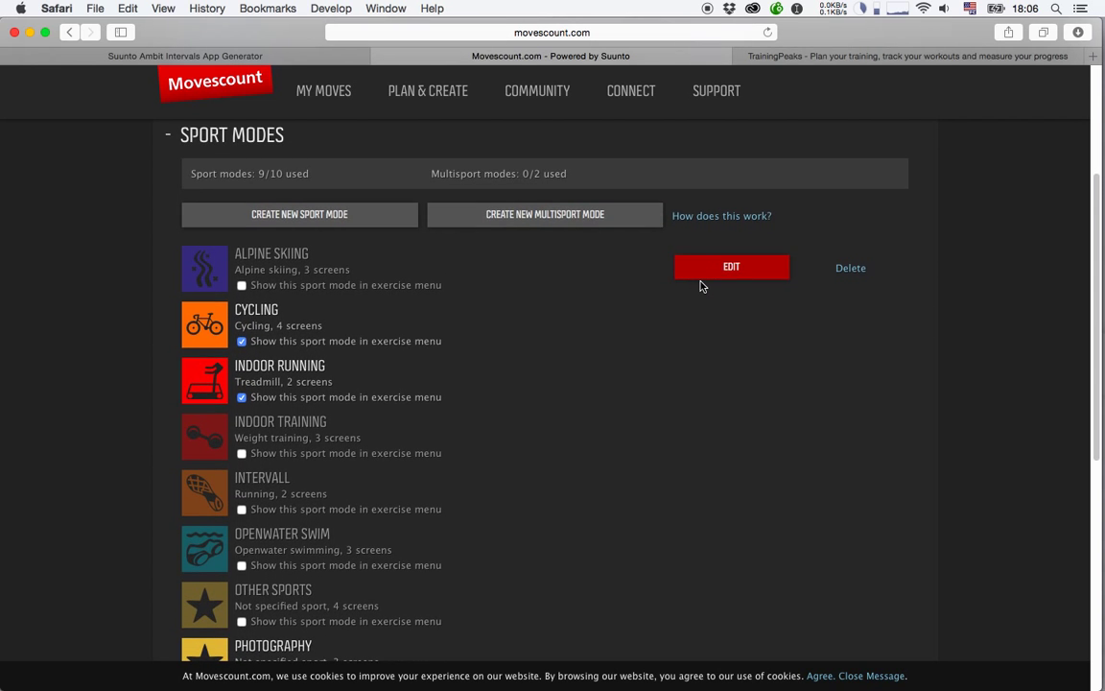
scroll(700, 286, "down", 5)
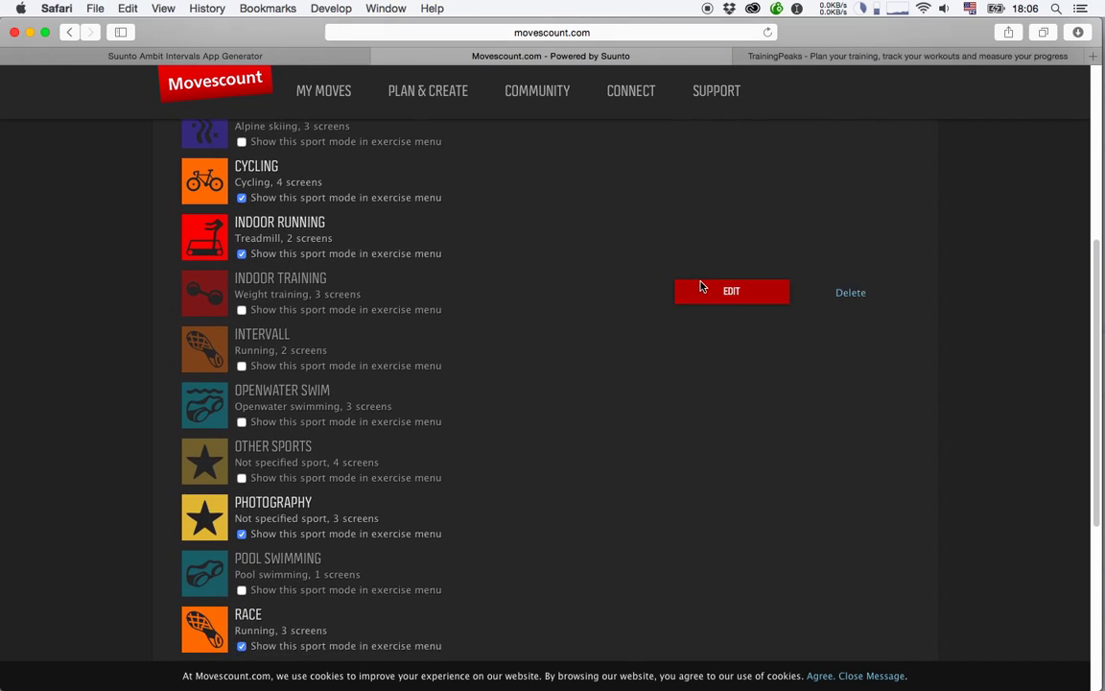
scroll(701, 286, "down", 2)
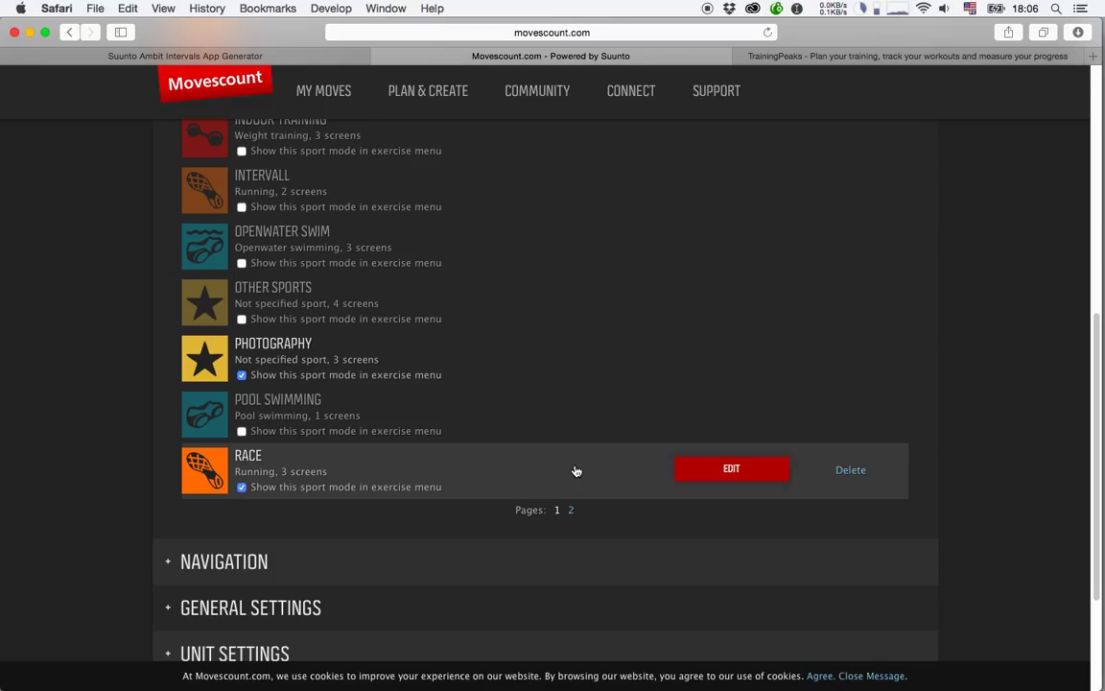
Step: Check page 2 of the sport modes, then on page 1 show Intervall in the exercise menu
left_click(570, 510)
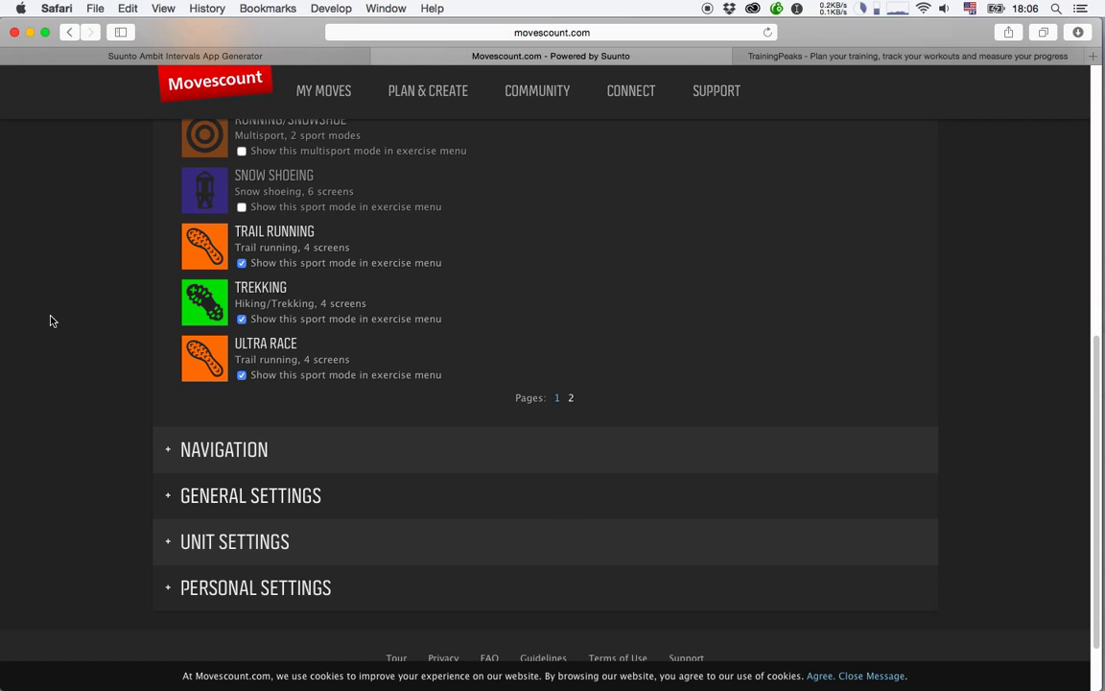
scroll(76, 303, "up", 4)
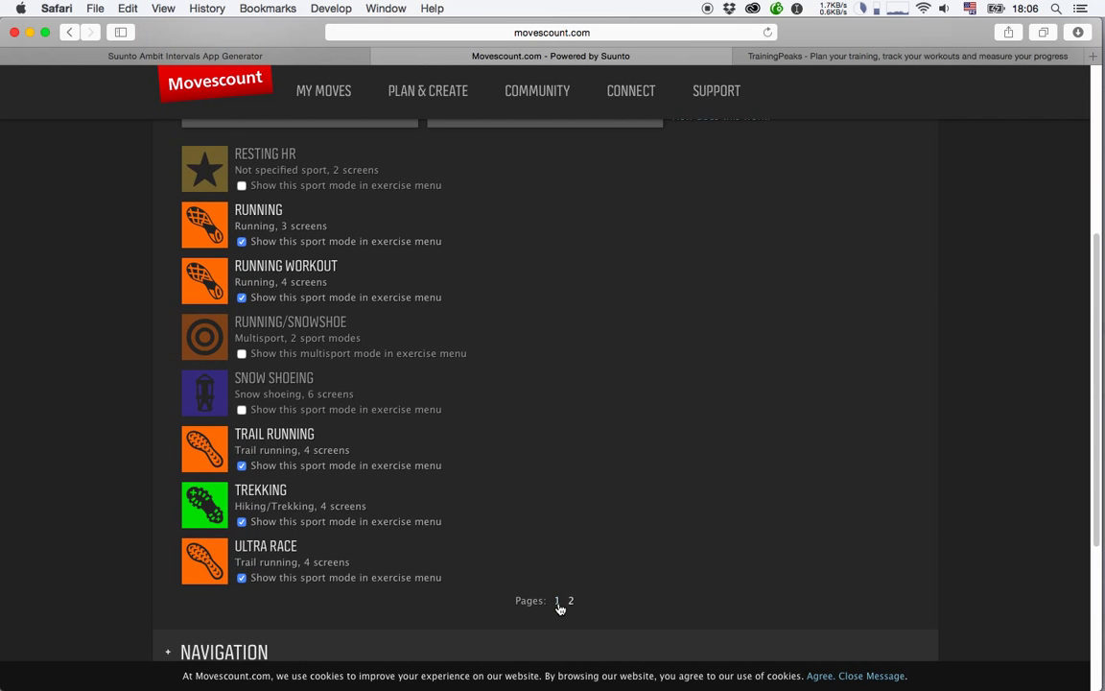
left_click(557, 602)
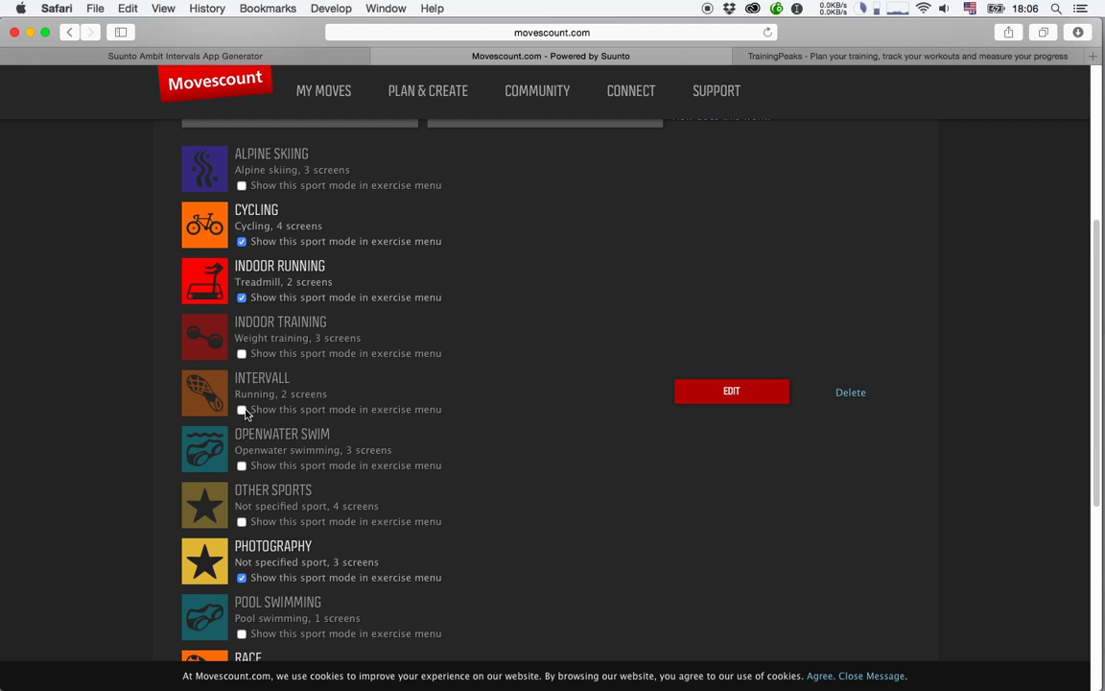
left_click(242, 410)
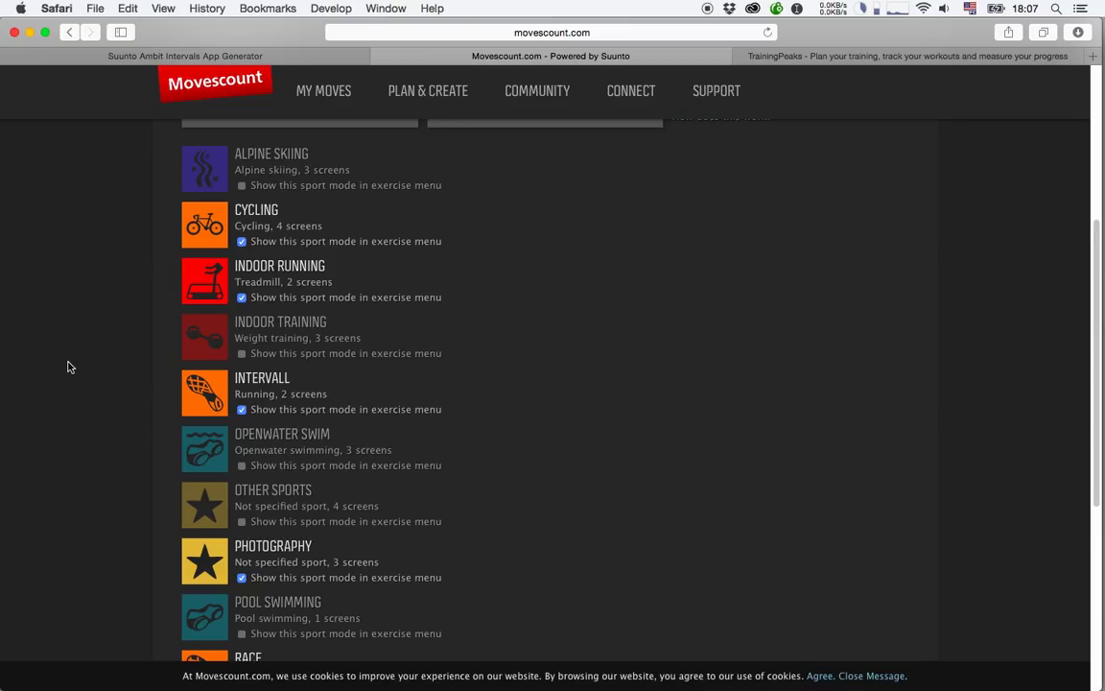
Step: Return to the Intervals App Generator and view the '60mins w 12x20s strides' workout in the Interval Designer
left_click(173, 57)
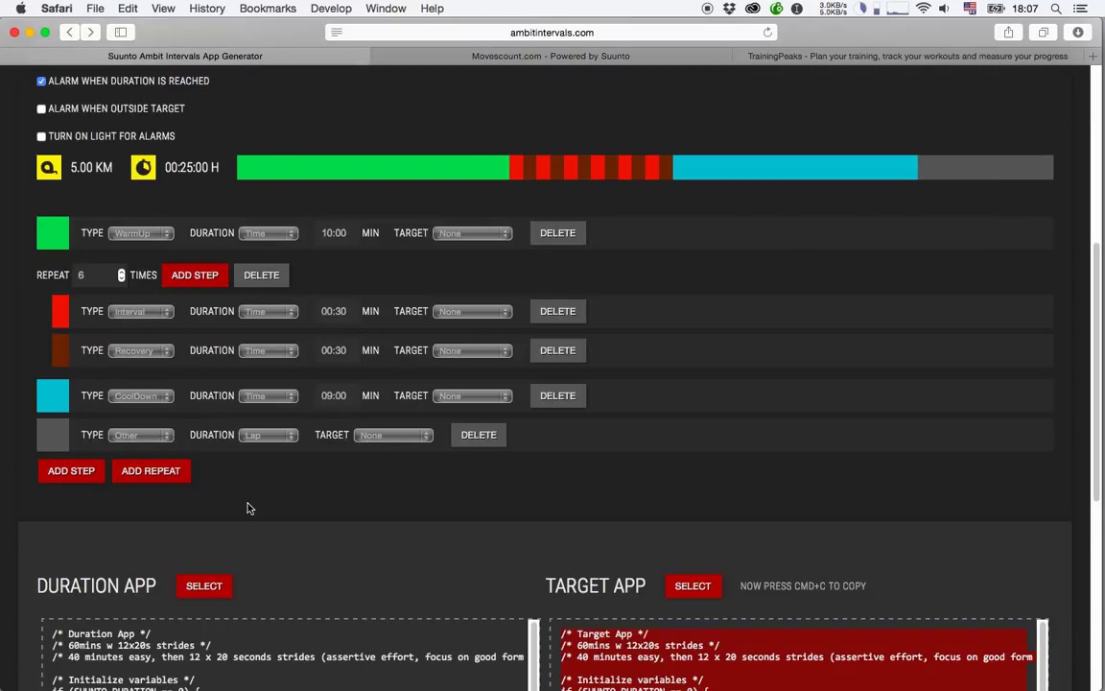
scroll(248, 508, "up", 2)
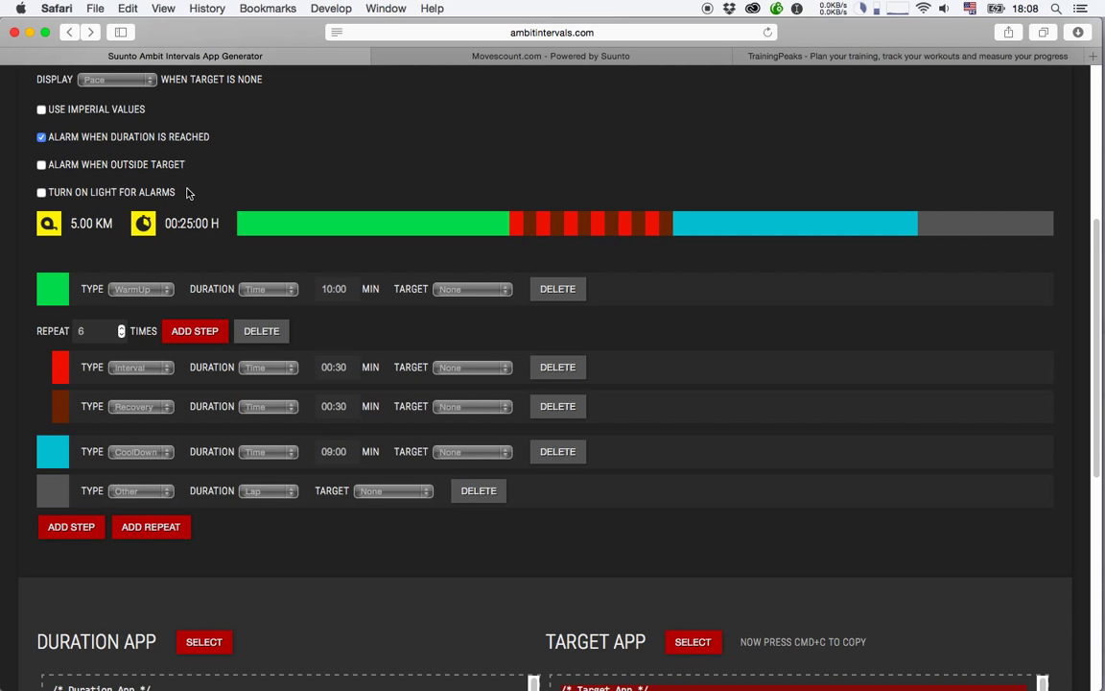
scroll(451, 138, "up", 8)
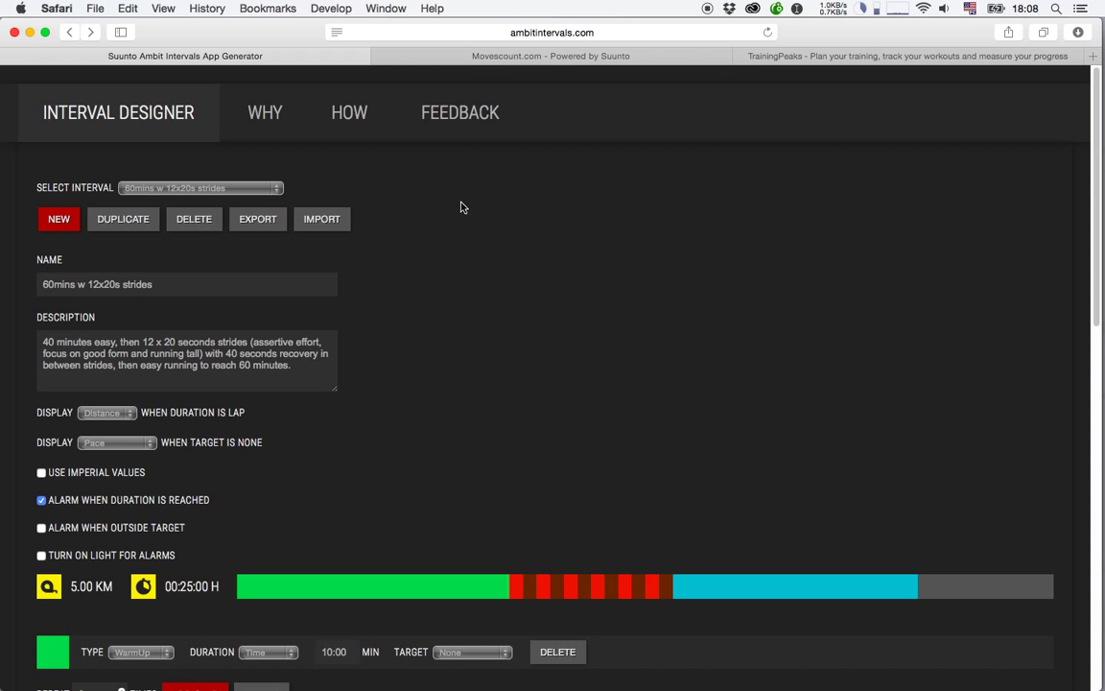
Step: Go back to Movescount's Suunto Ambit2 settings, which show 10/10 sport modes with INTERVALL in the exercise menu
left_click(525, 55)
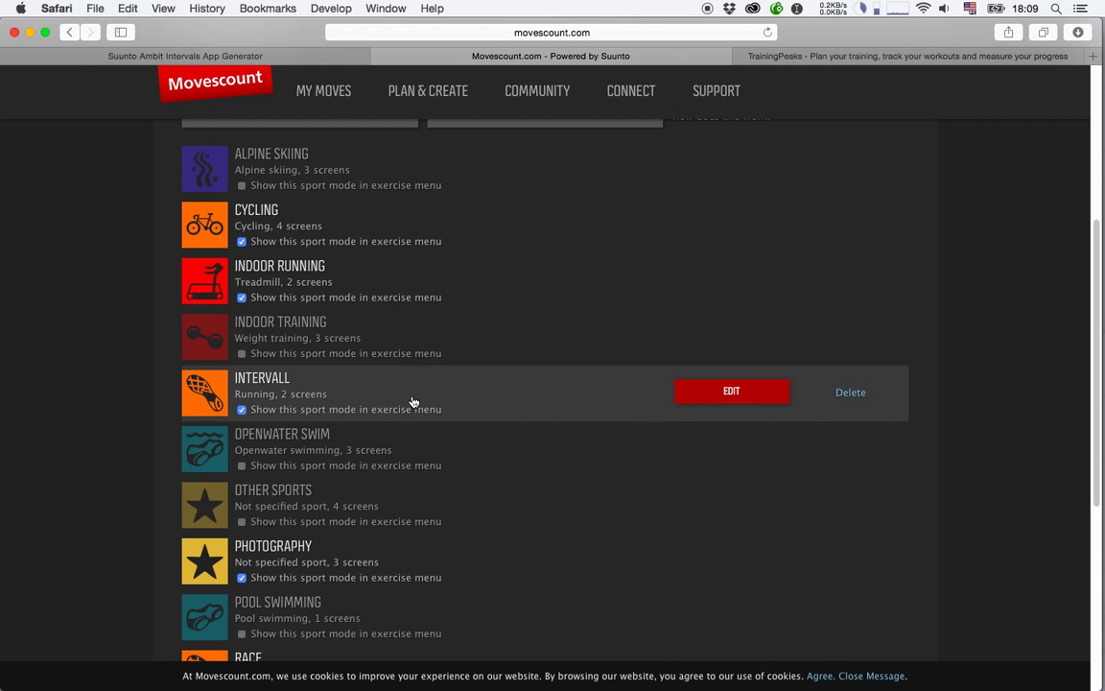
scroll(429, 400, "up", 2)
scroll(427, 400, "down", 2)
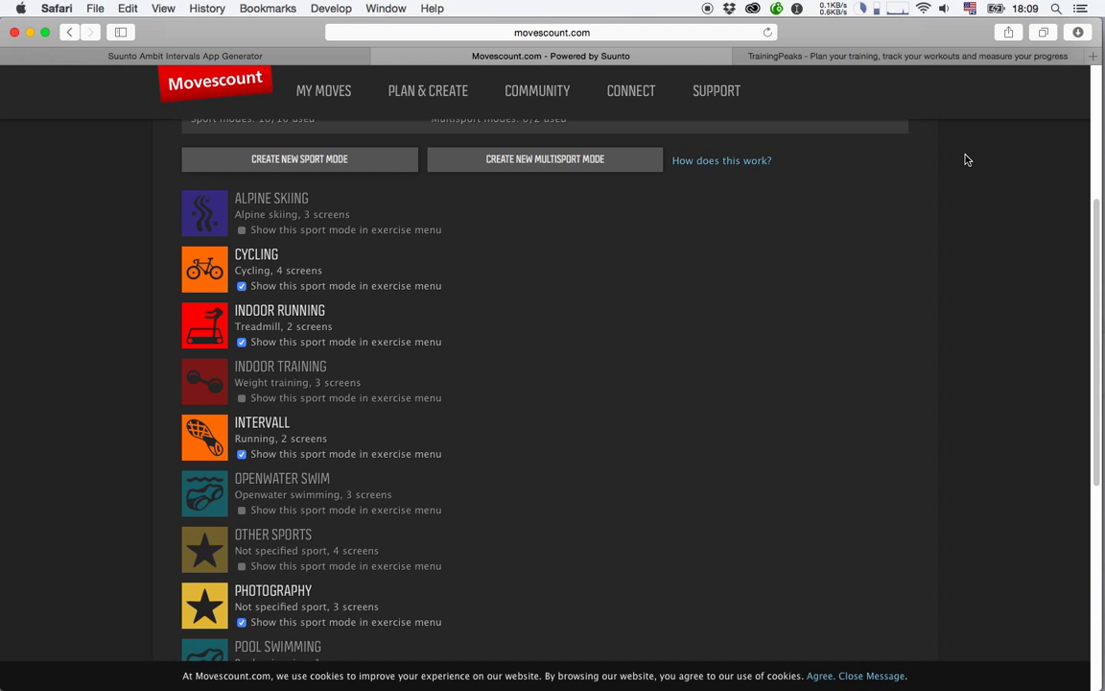
scroll(968, 160, "up", 5)
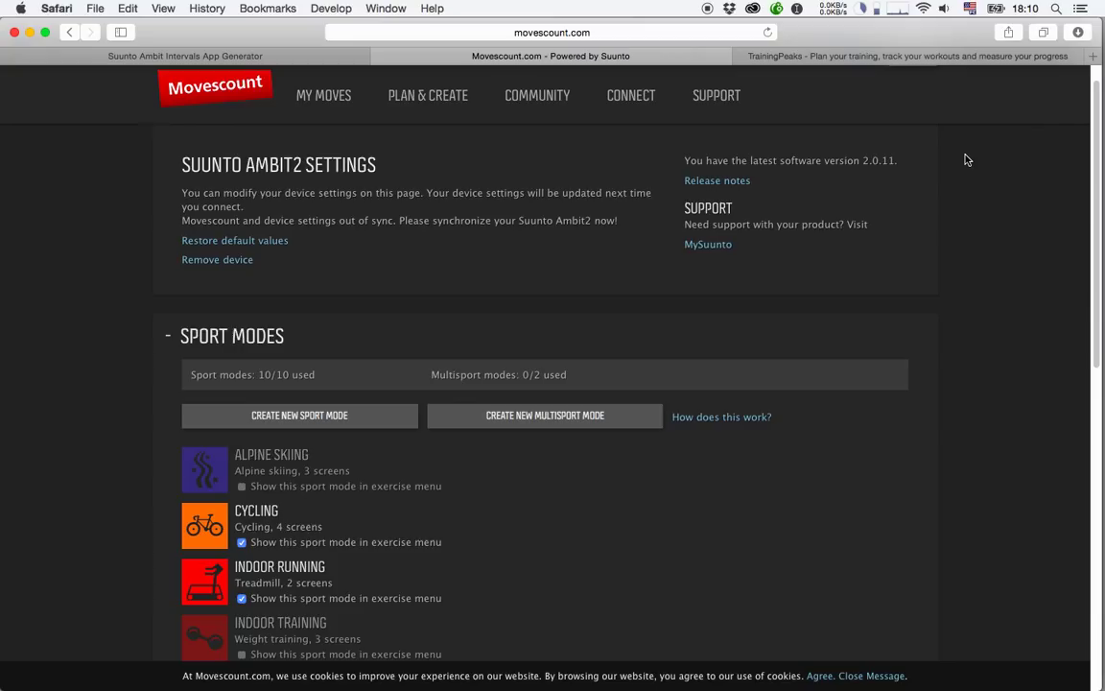
scroll(967, 160, "up", 1)
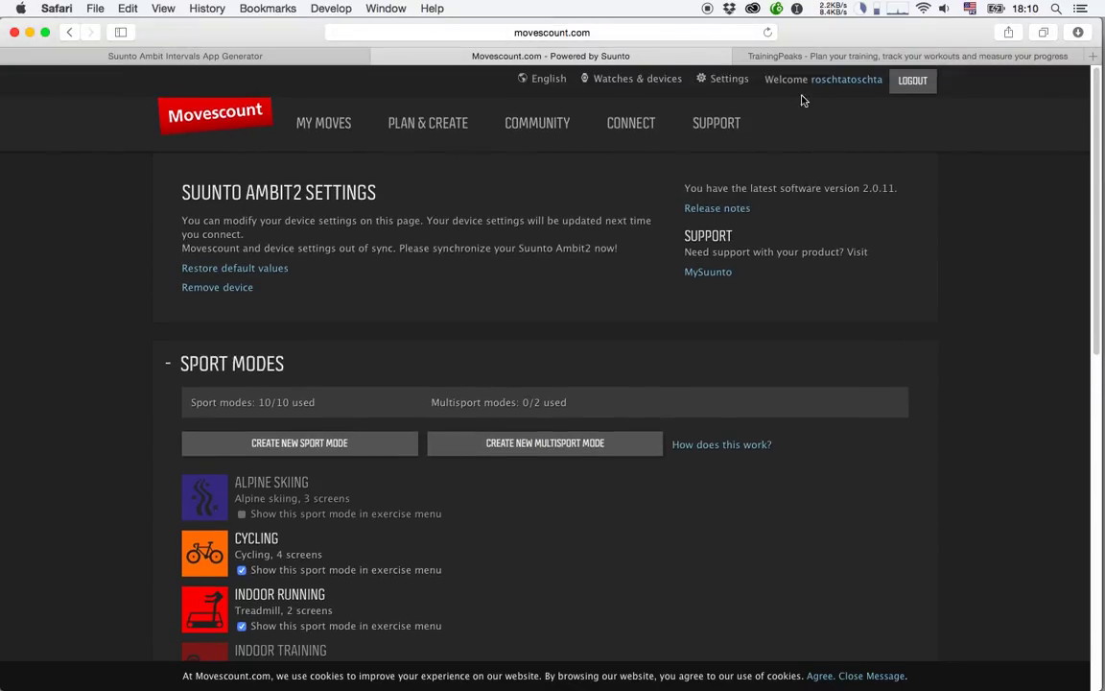